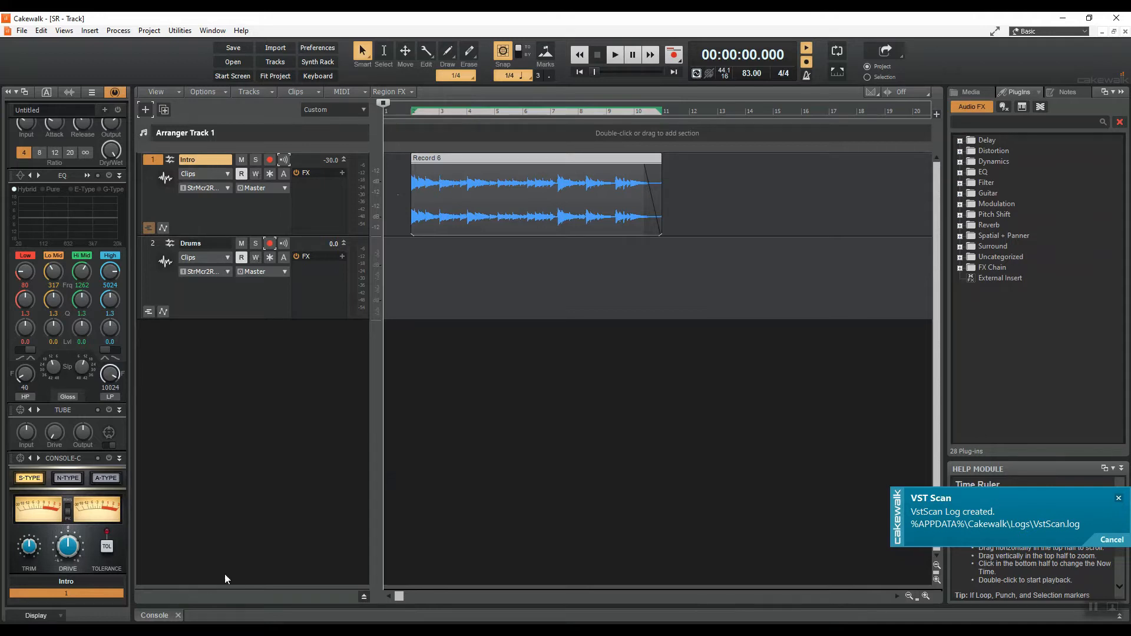
# - Switch to the browser, look over the YouTube page of the track "s n o w i n g", and return to Cakewalk
pyautogui.click(159, 630)
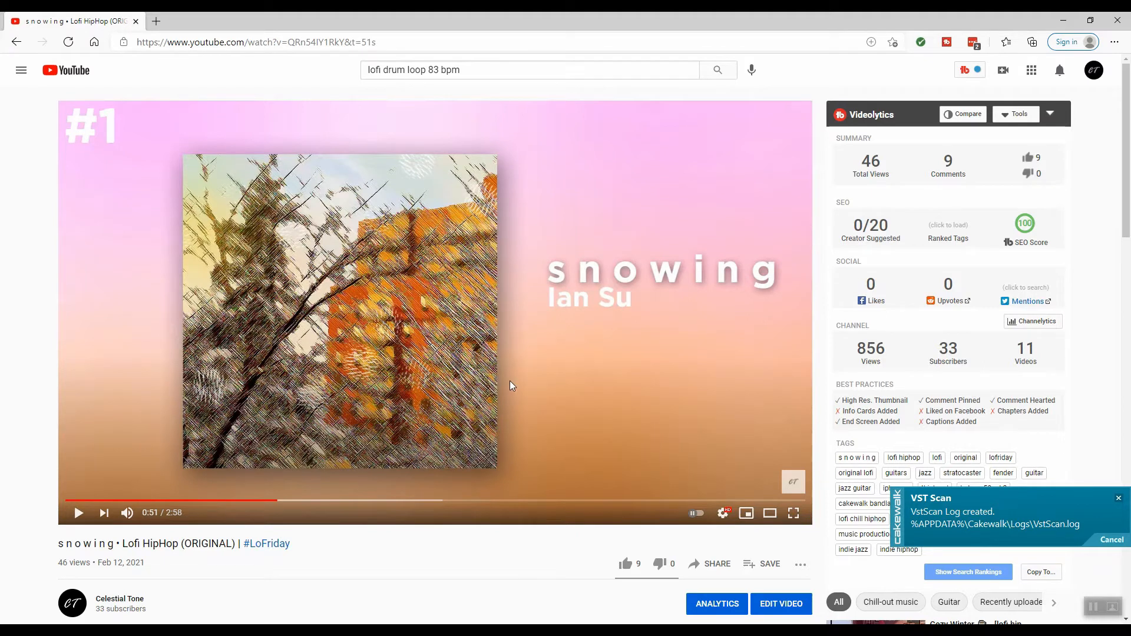
pyautogui.scroll(-2, 510, 381)
pyautogui.scroll(2, 511, 380)
pyautogui.scroll(-3, 510, 381)
pyautogui.scroll(3, 509, 381)
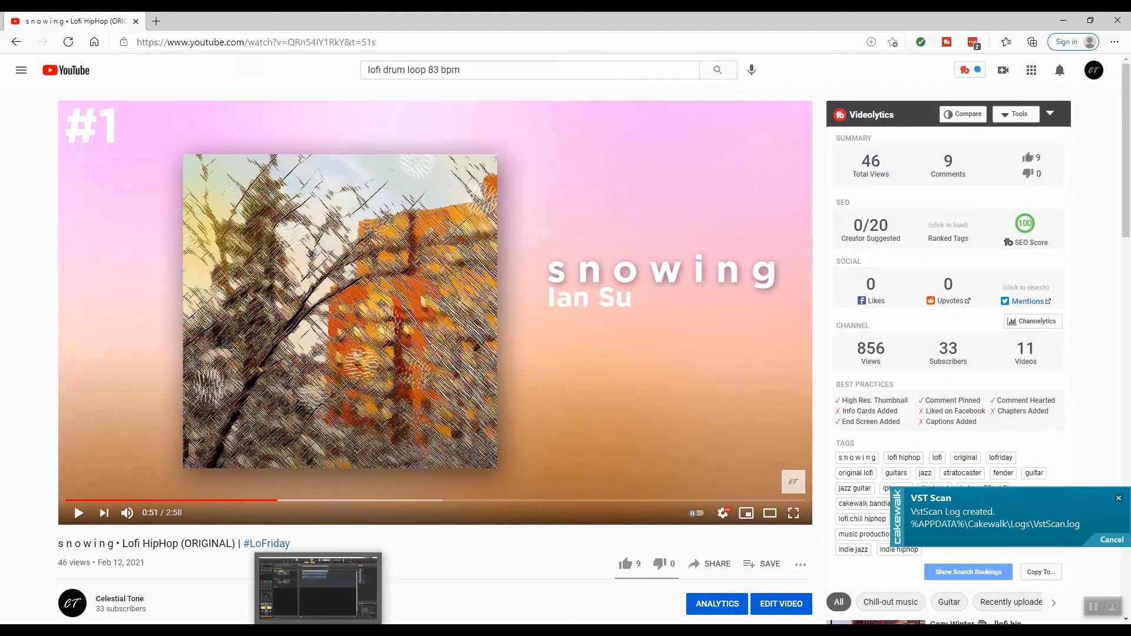
pyautogui.click(357, 620)
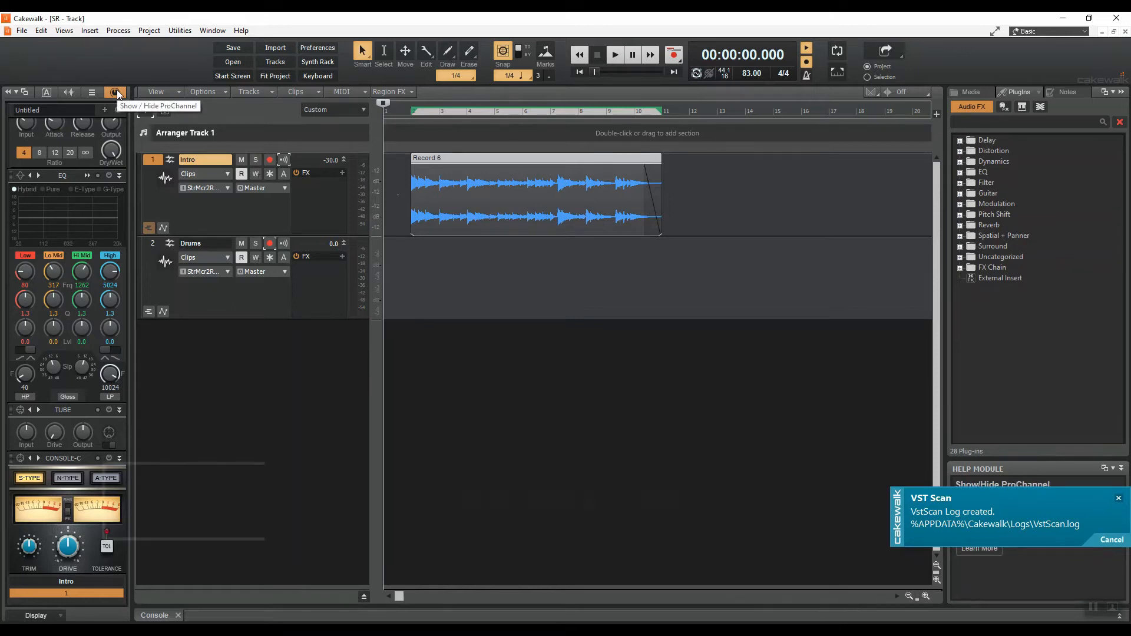
pyautogui.click(23, 31)
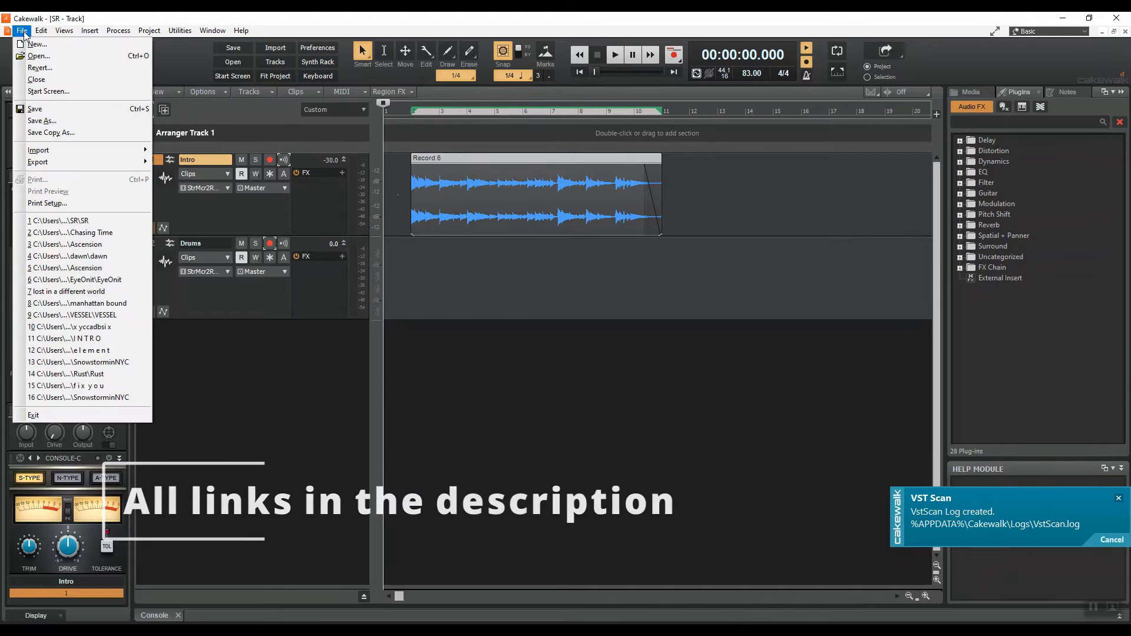
pyautogui.click(172, 55)
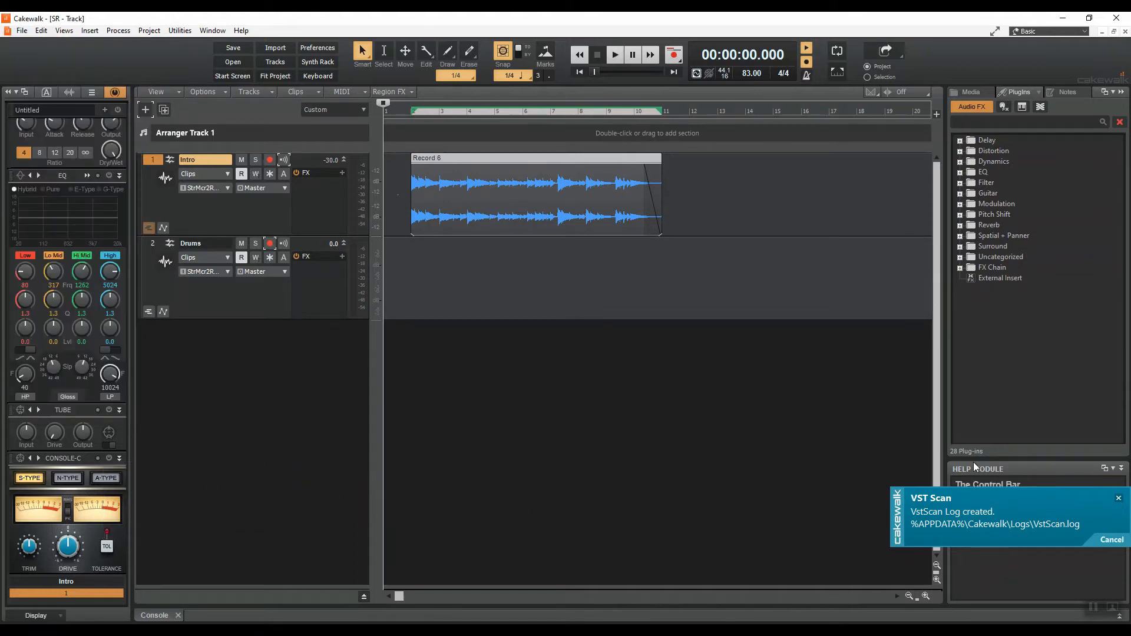
# - Rename the Record 6 clip on the Intro track as Guitar Intro
pyautogui.click(909, 595)
pyautogui.click(909, 595)
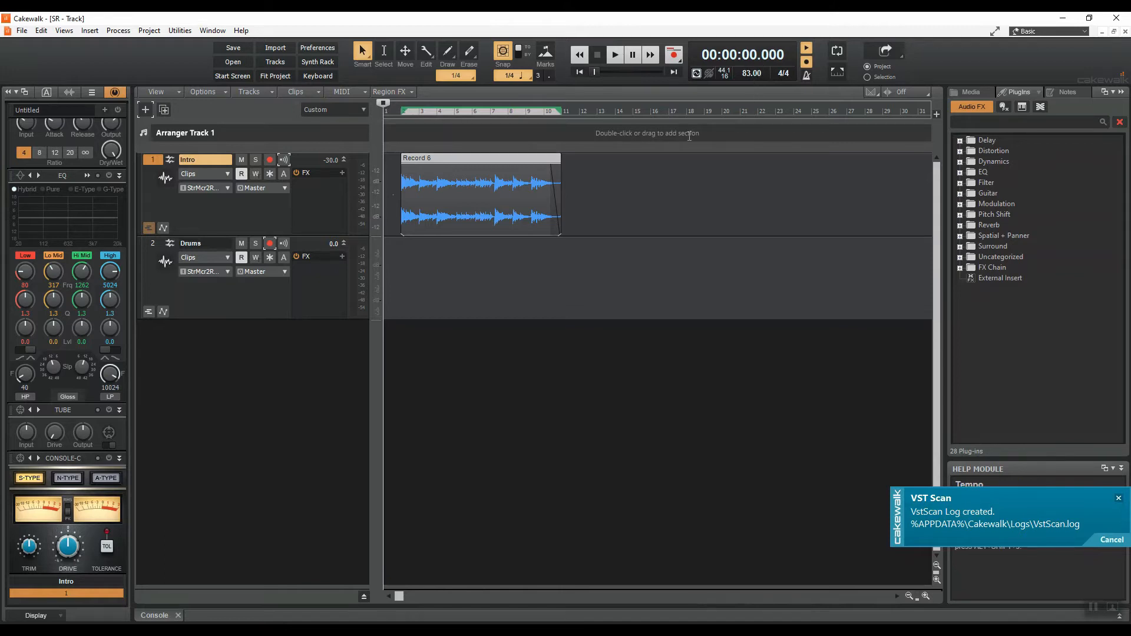
pyautogui.rightClick(438, 191)
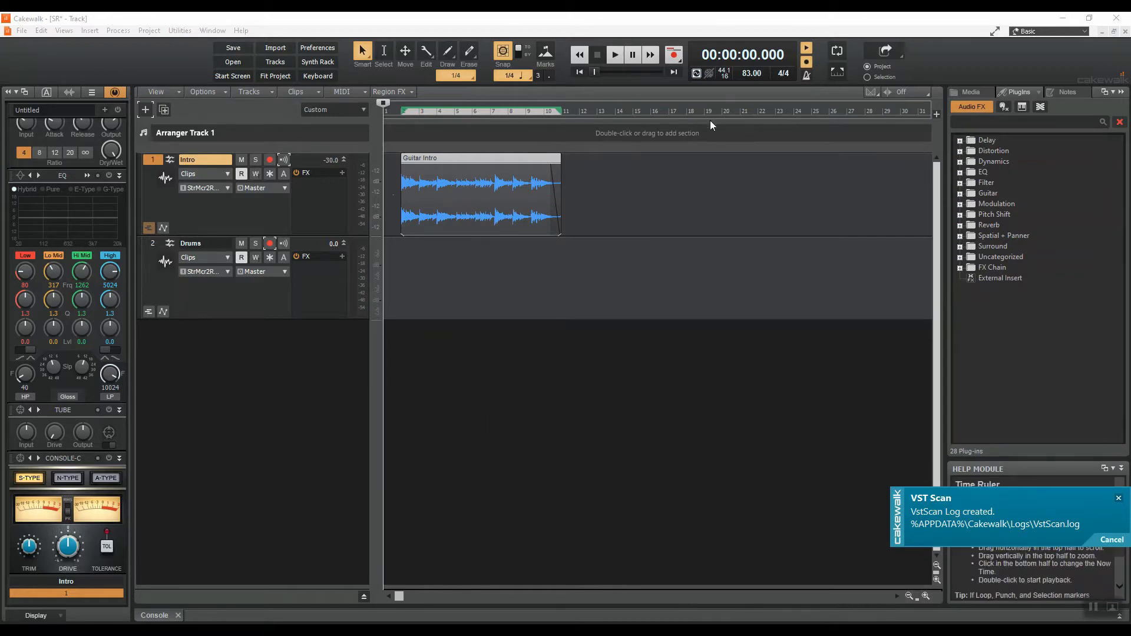
# - Play back the Guitar Intro clip from the project start and again from shortly before its end
pyautogui.click(487, 21)
pyautogui.press('space')
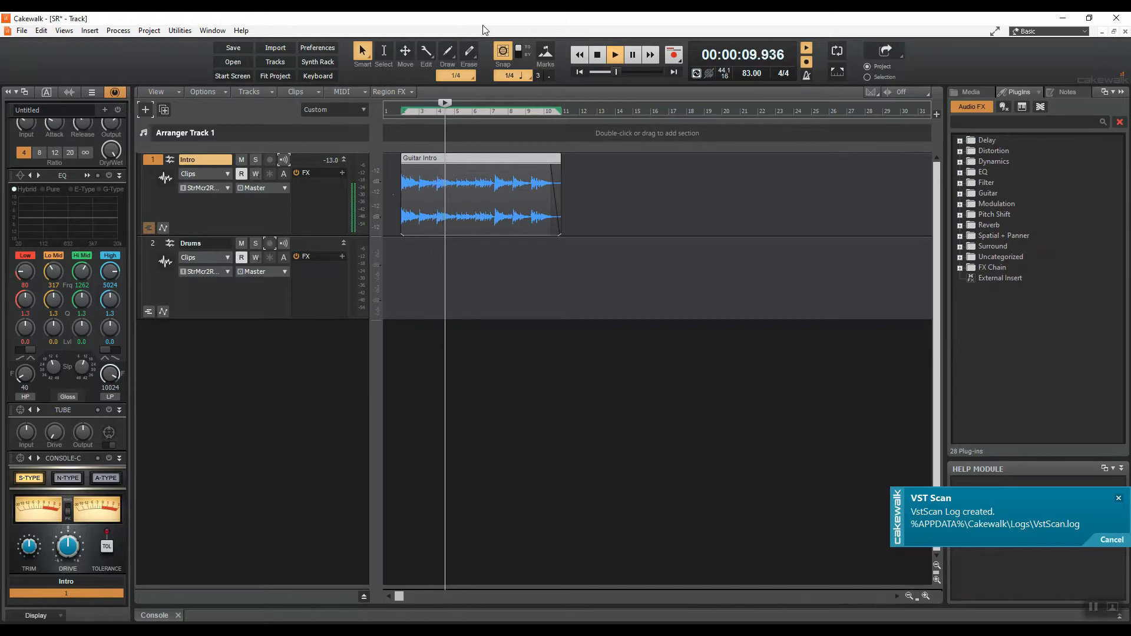
pyautogui.press('space')
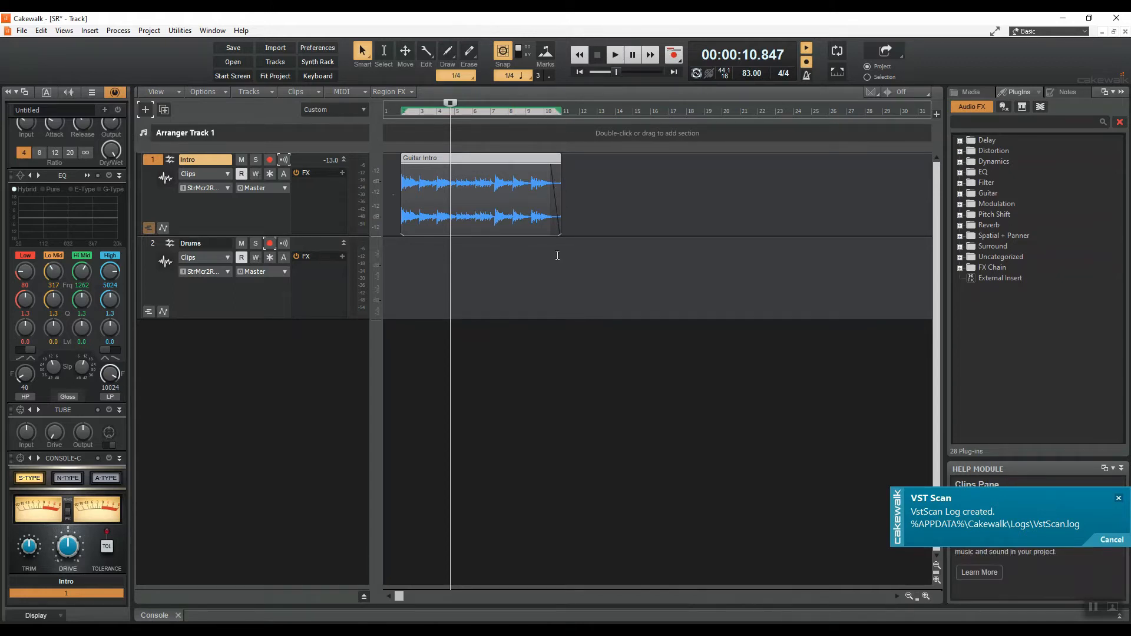
pyautogui.click(540, 117)
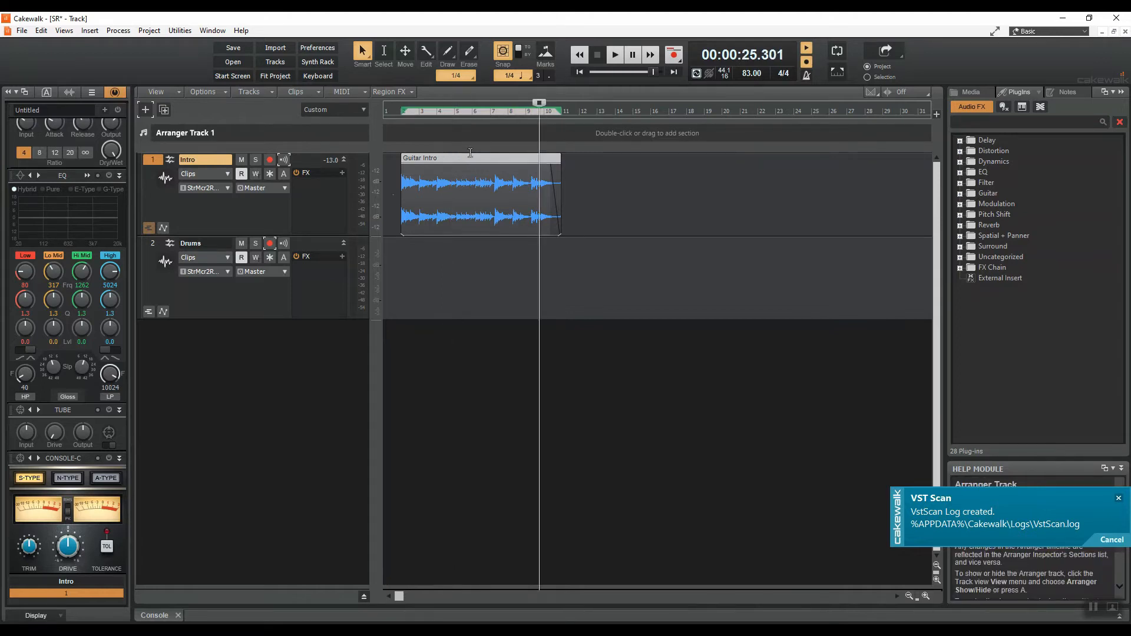
pyautogui.press('space')
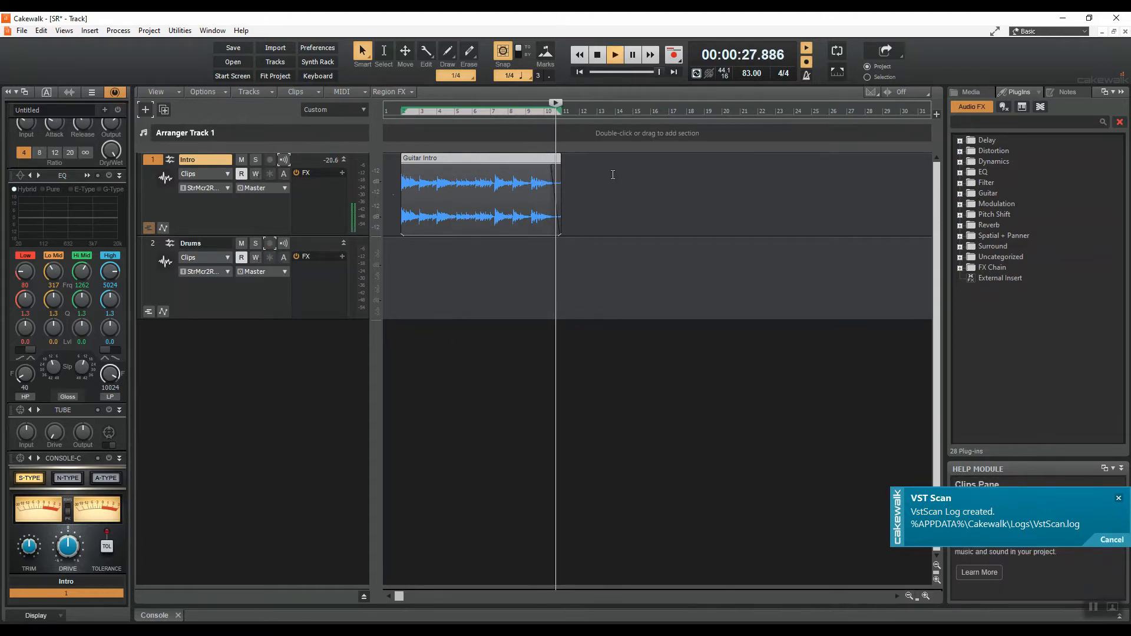
pyautogui.press('space')
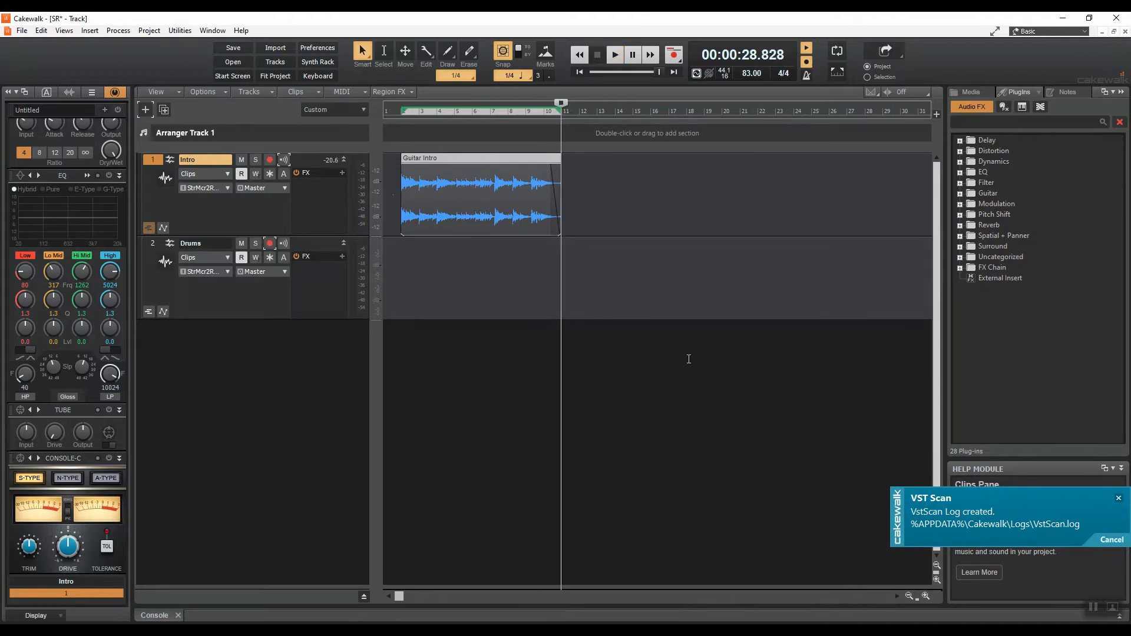
# - Place the playback position at the end of the Guitar Intro clip, at 00:00:28:916
pyautogui.click(928, 594)
pyautogui.click(928, 594)
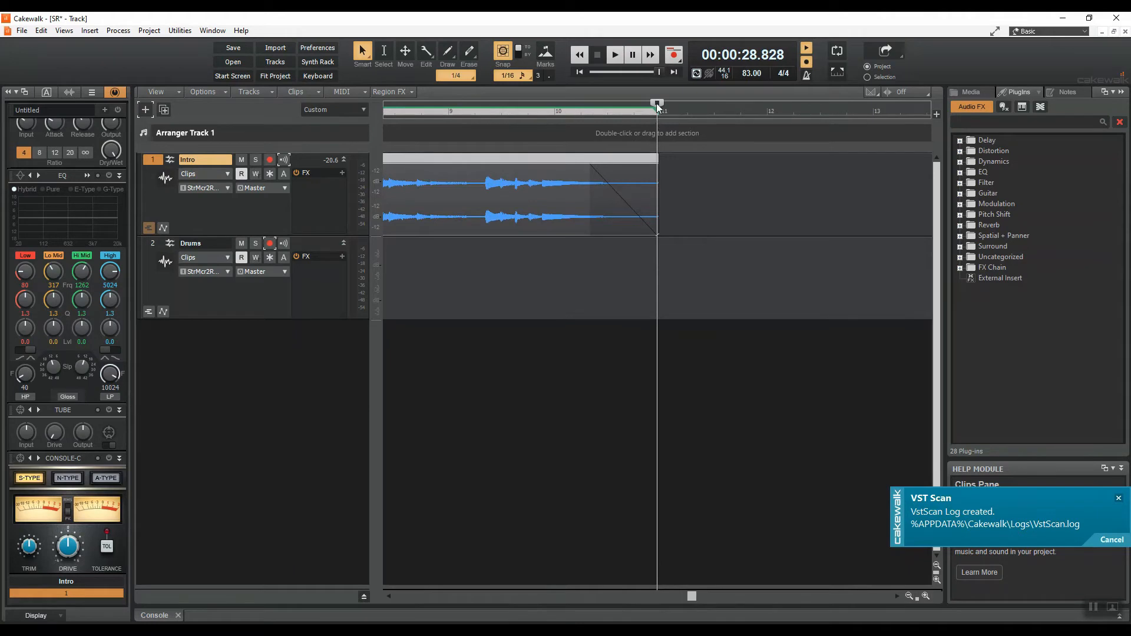
pyautogui.moveTo(657, 104); pyautogui.dragTo(661, 104)
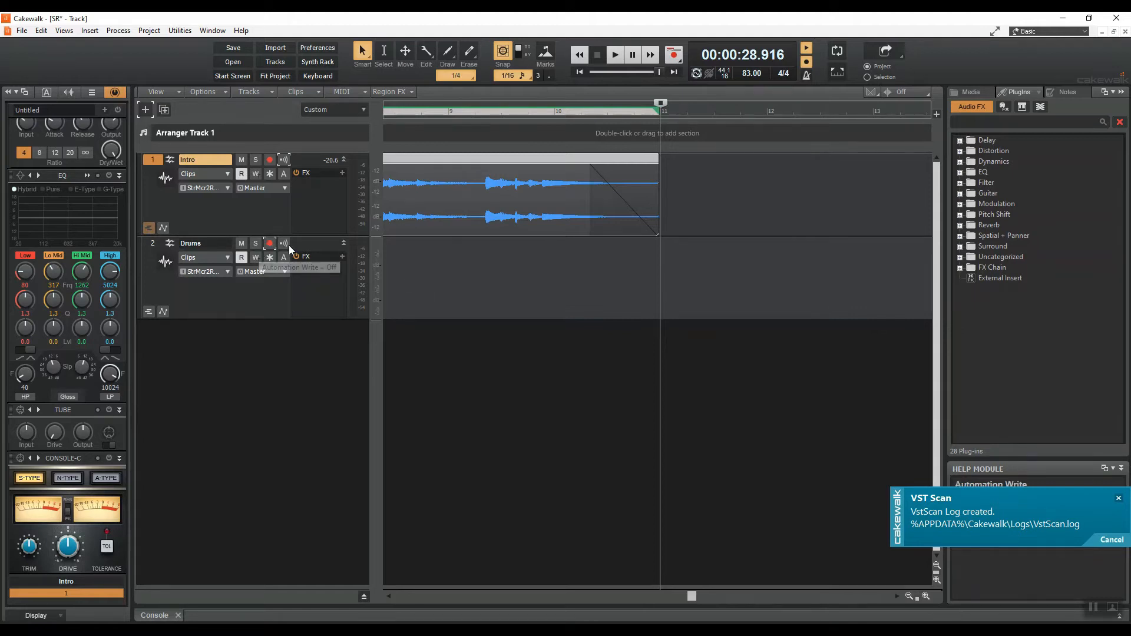
# - Start an audio import and open the Drums - One Shots folder inside Cymatics - Lofi Toolkit
pyautogui.click(28, 34)
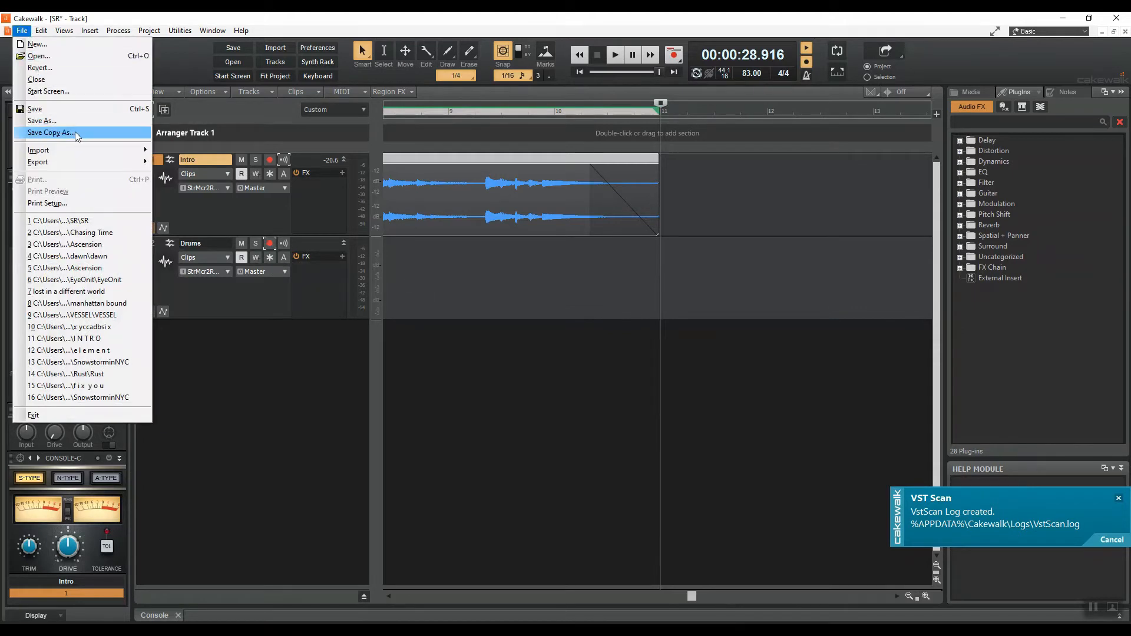
pyautogui.moveTo(110, 150)
pyautogui.click(166, 151)
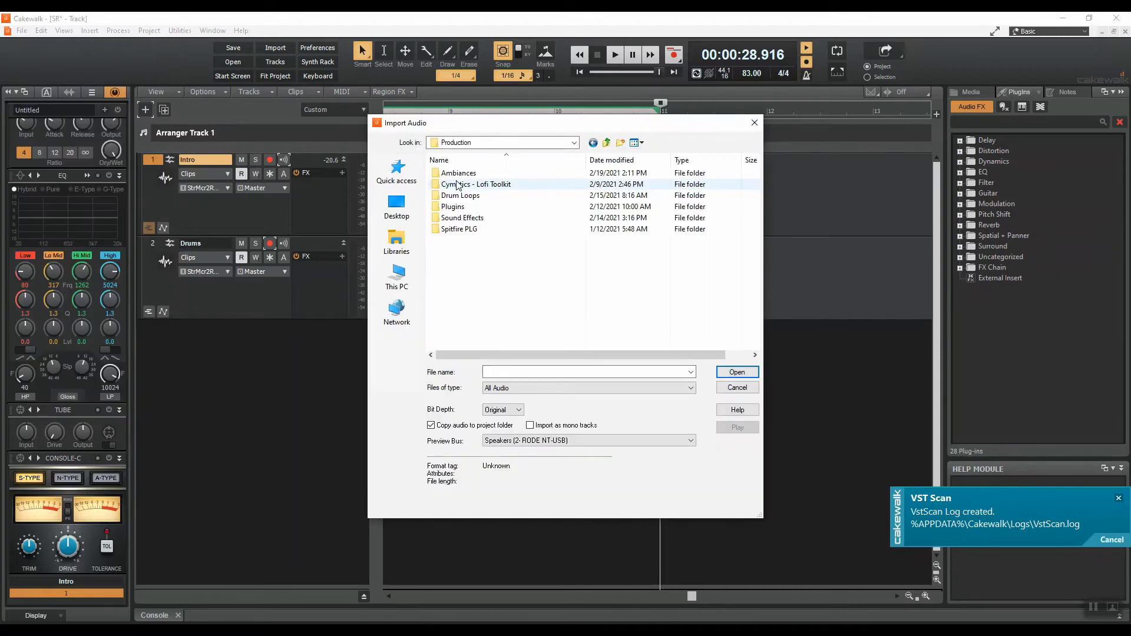
pyautogui.doubleClick(459, 185)
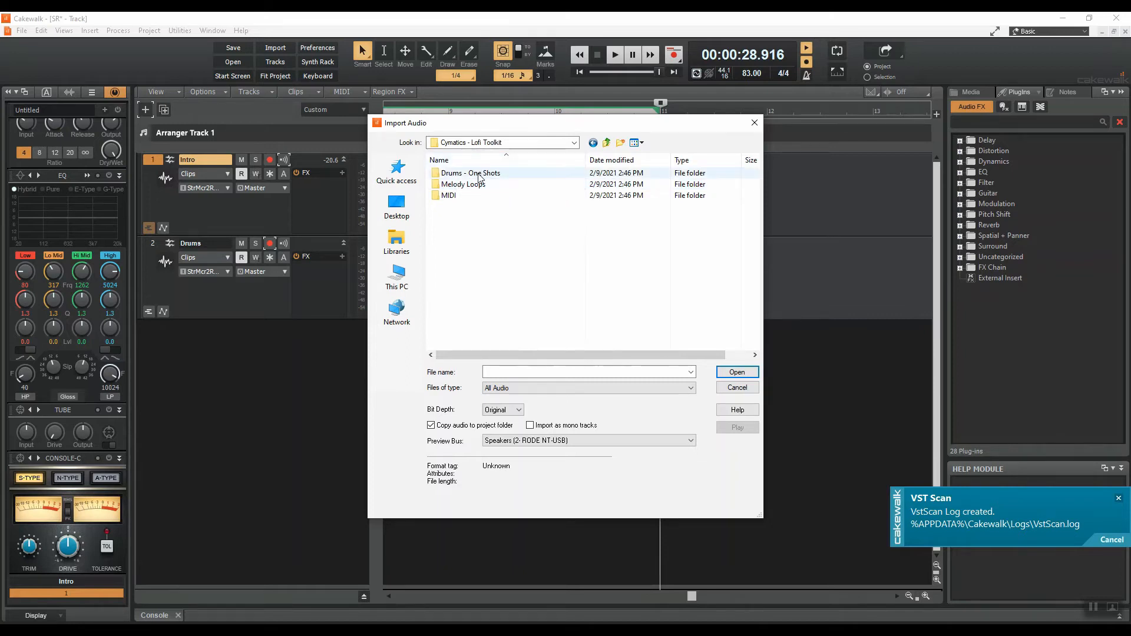
pyautogui.doubleClick(478, 174)
# - Look through the Claps, Cymbals, Kicks, Percussion and Snares sample folders, returning to Drums - One Shots
pyautogui.doubleClick(479, 176)
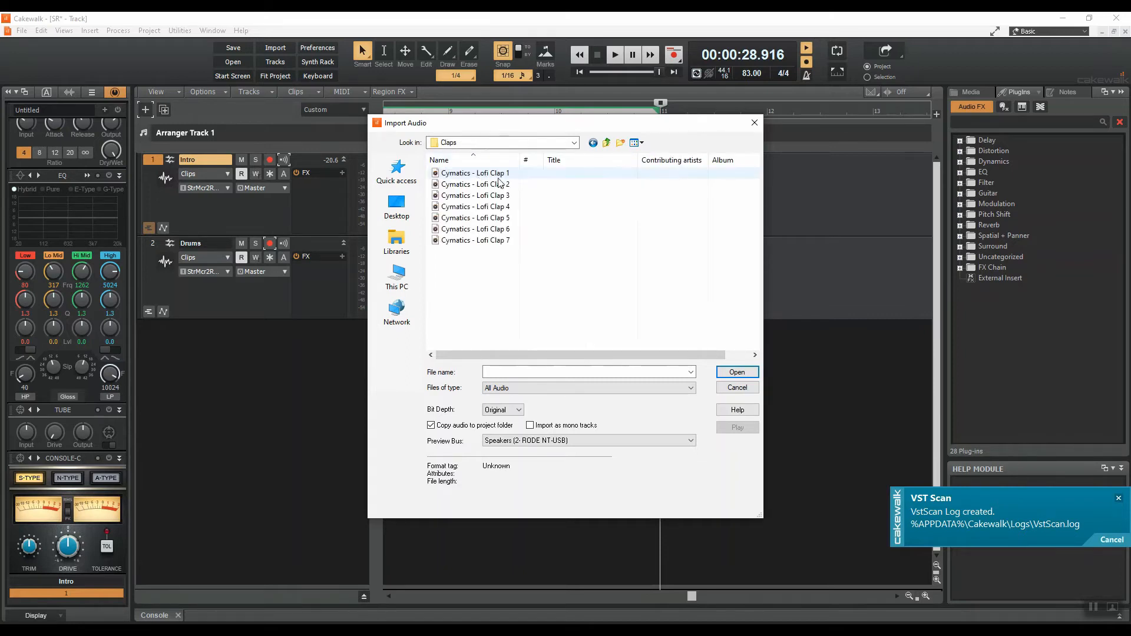
pyautogui.click(613, 142)
pyautogui.press('Down')
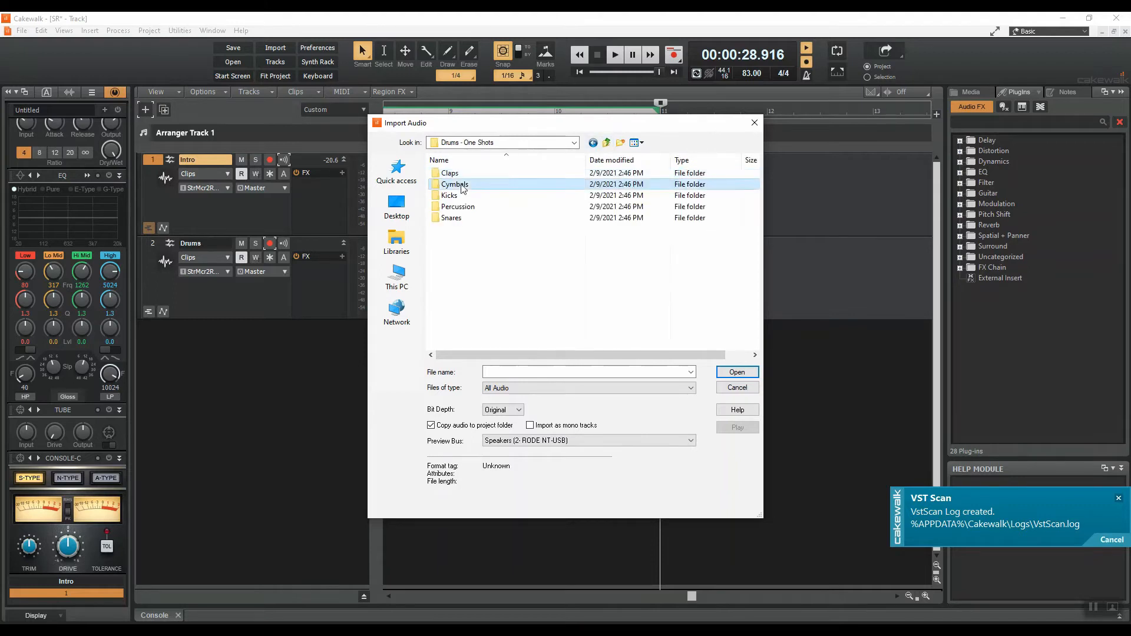
pyautogui.press('Return')
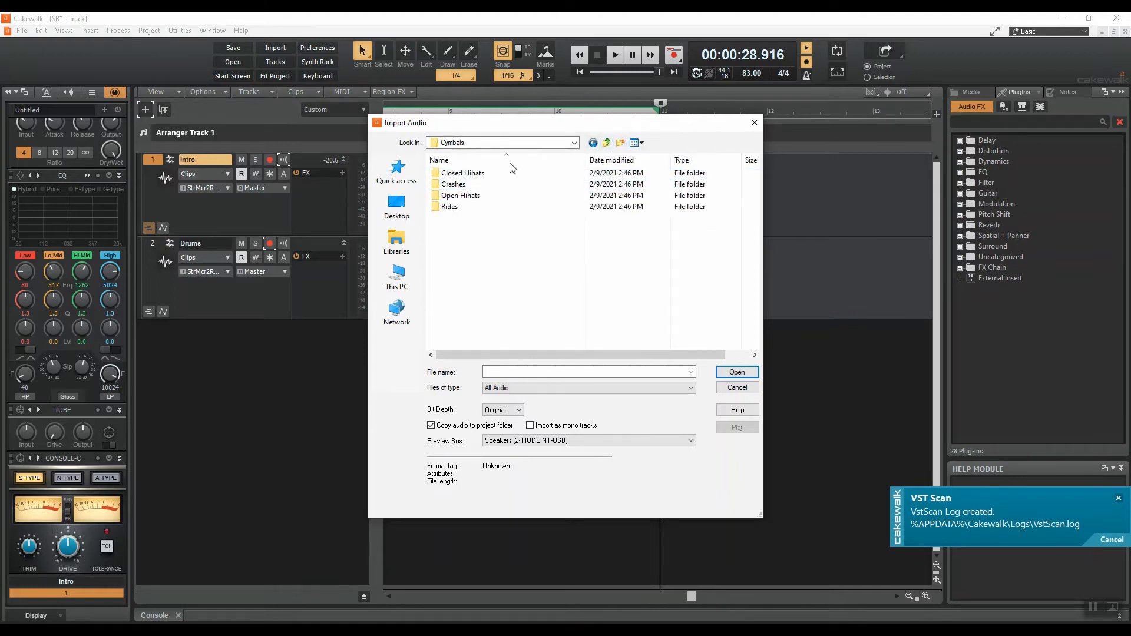
pyautogui.click(606, 143)
pyautogui.press('Down')
pyautogui.press('Return')
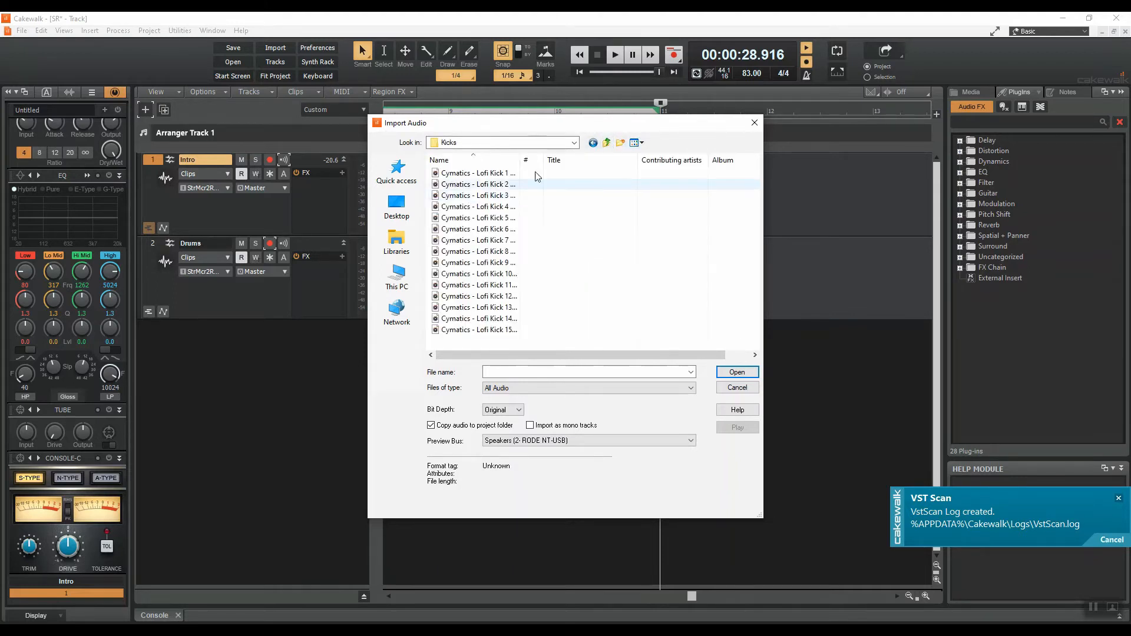
pyautogui.click(607, 143)
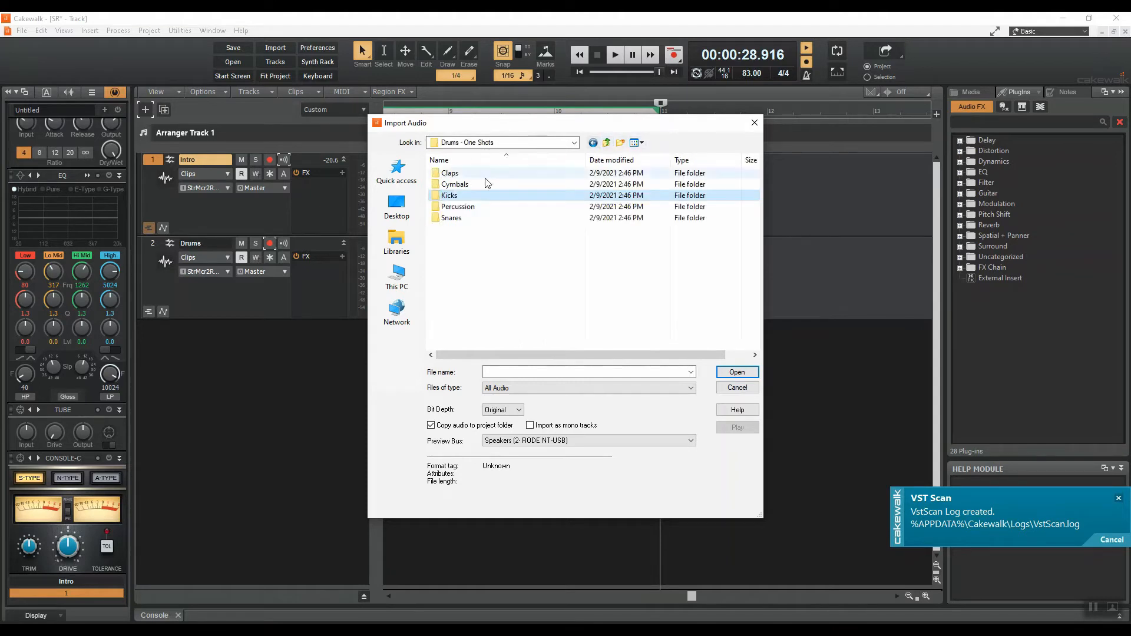
pyautogui.press('Down')
pyautogui.press('Return')
pyautogui.click(606, 142)
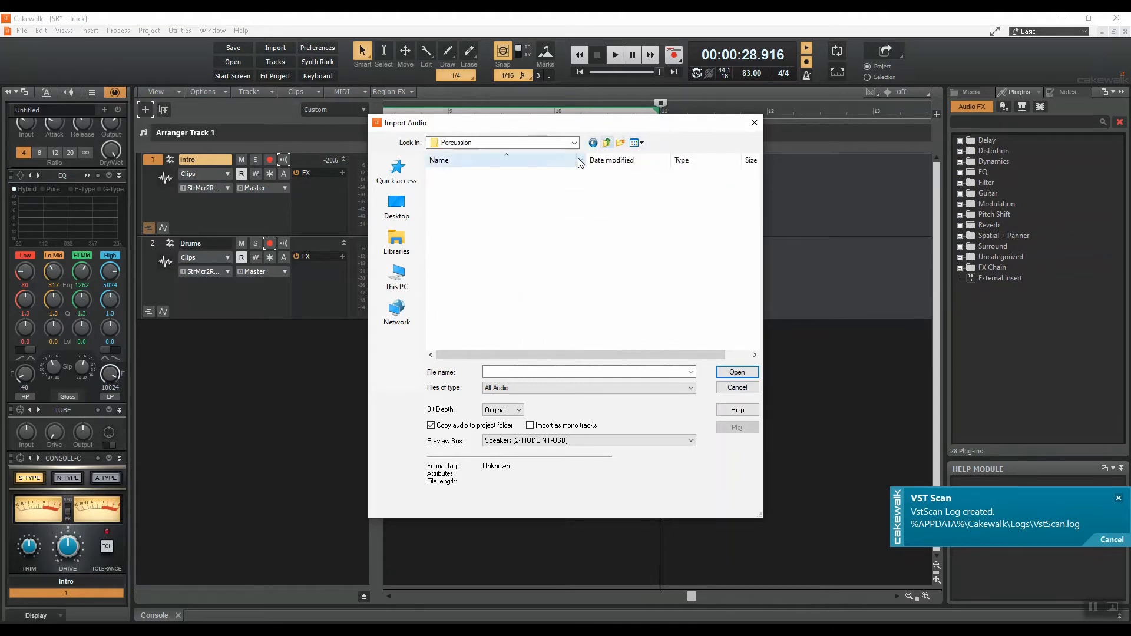
pyautogui.press('Down')
pyautogui.press('Return')
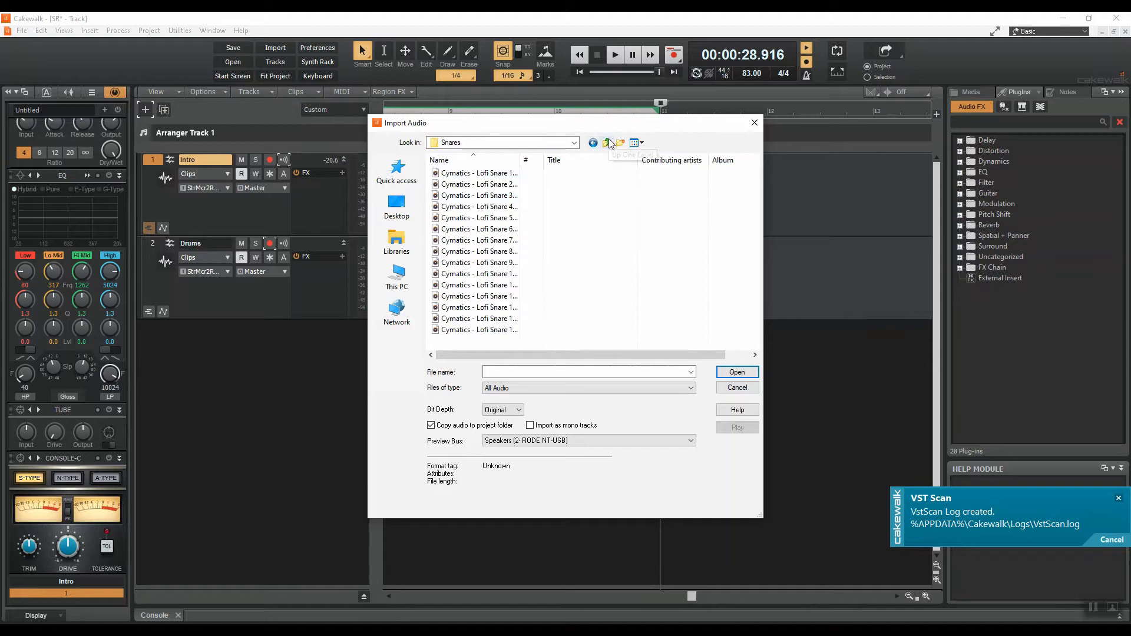
pyautogui.click(606, 143)
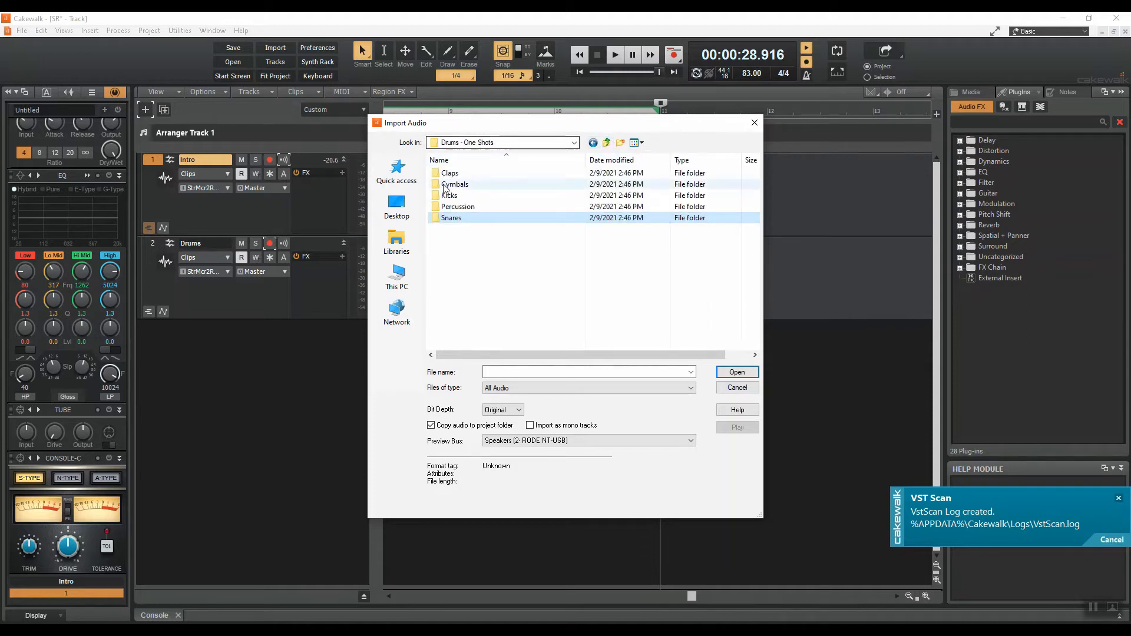
# - Import Cymatics - Lofi Kick 7 from the Kicks folder and move its clip down to the Drums track at measure 11
pyautogui.doubleClick(479, 195)
pyautogui.doubleClick(478, 241)
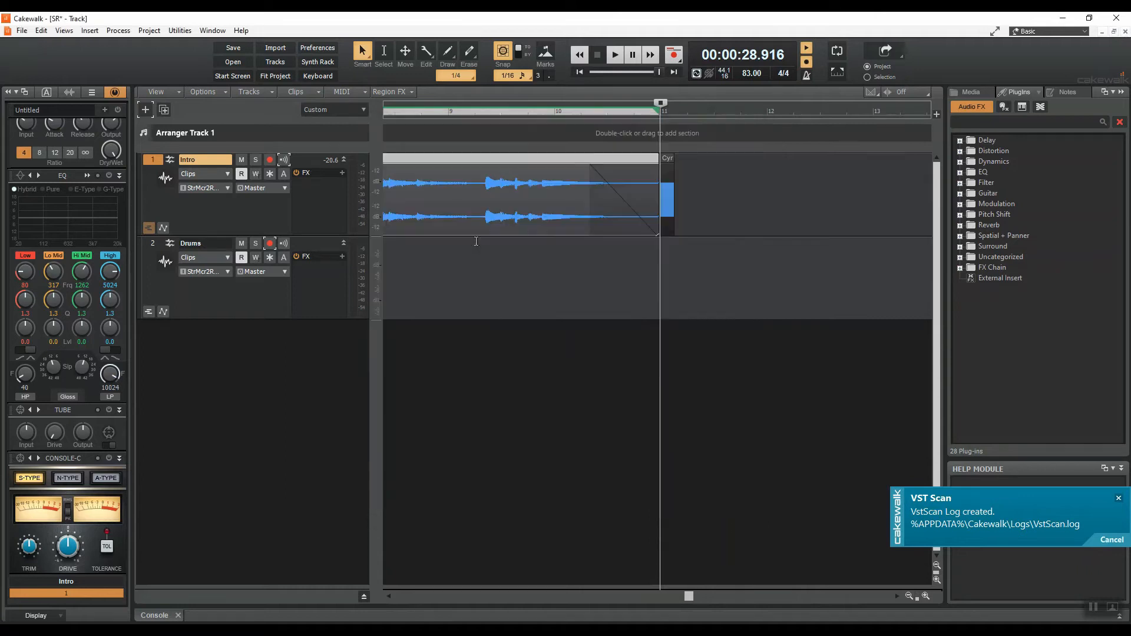
pyautogui.moveTo(666, 158); pyautogui.dragTo(666, 243)
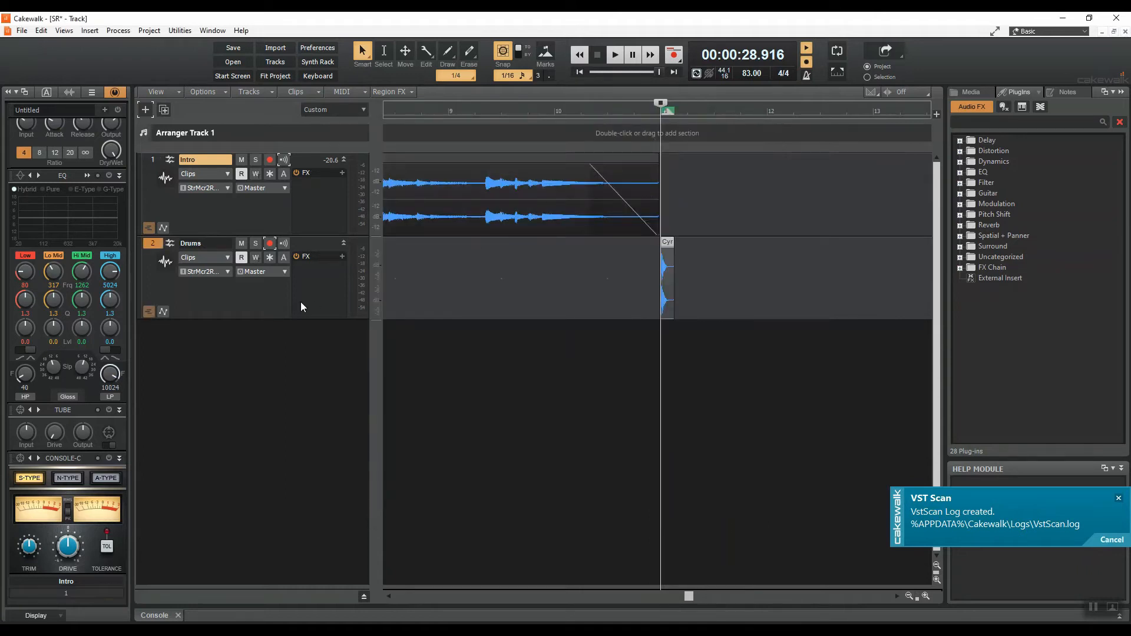
# - Play back the imported kick from just before measure 11 and return the playback position to before the kick
pyautogui.click(925, 596)
pyautogui.click(926, 597)
pyautogui.click(926, 597)
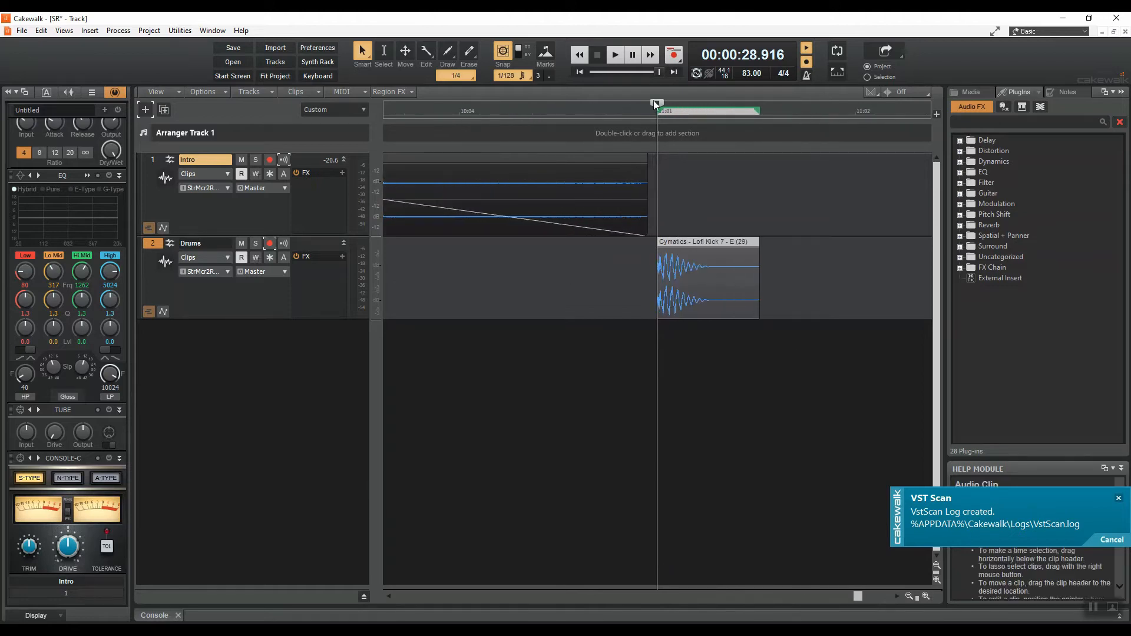
pyautogui.click(626, 112)
pyautogui.press('space')
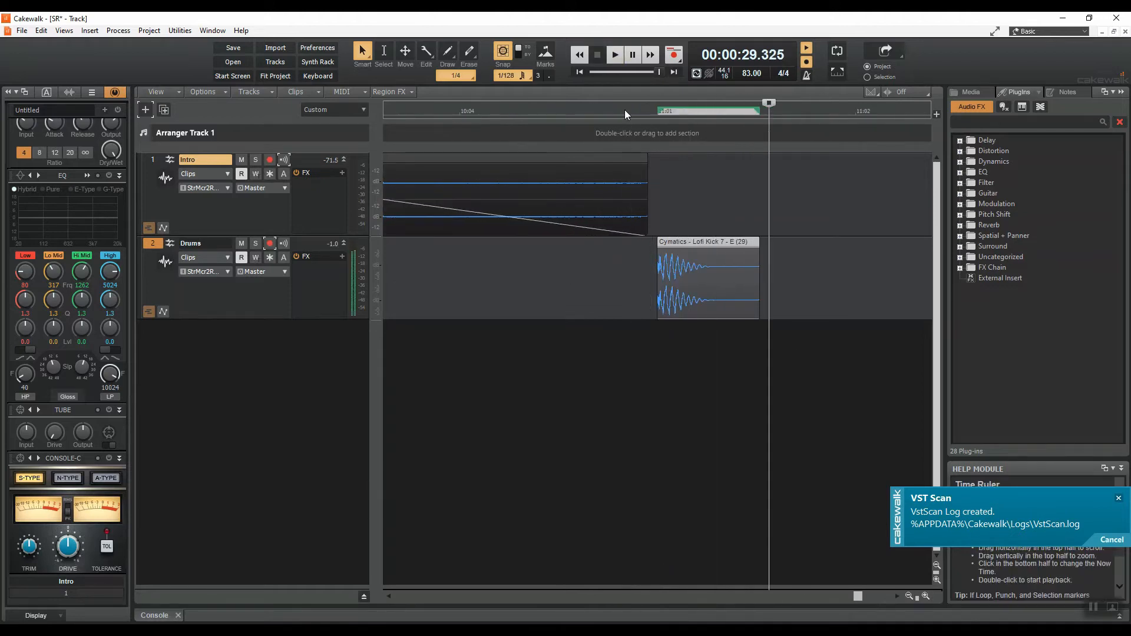
pyautogui.click(644, 108)
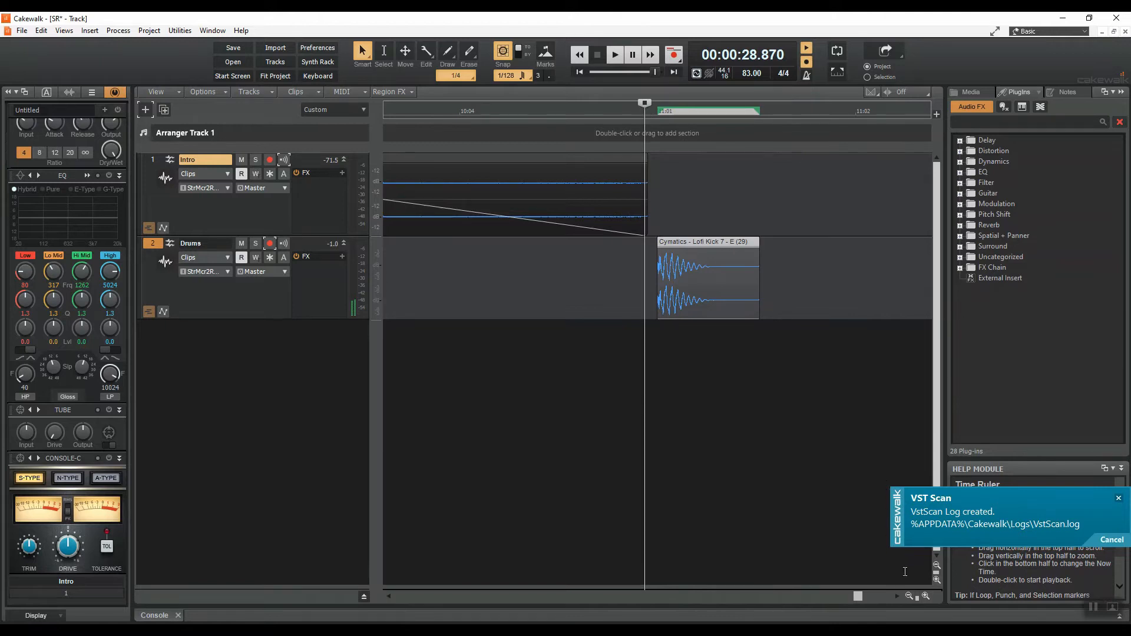
# - Copy the kick clip to beat 3 of measure 11 on the Drums track and play back both kicks
pyautogui.click(908, 596)
pyautogui.click(908, 596)
pyautogui.click(908, 595)
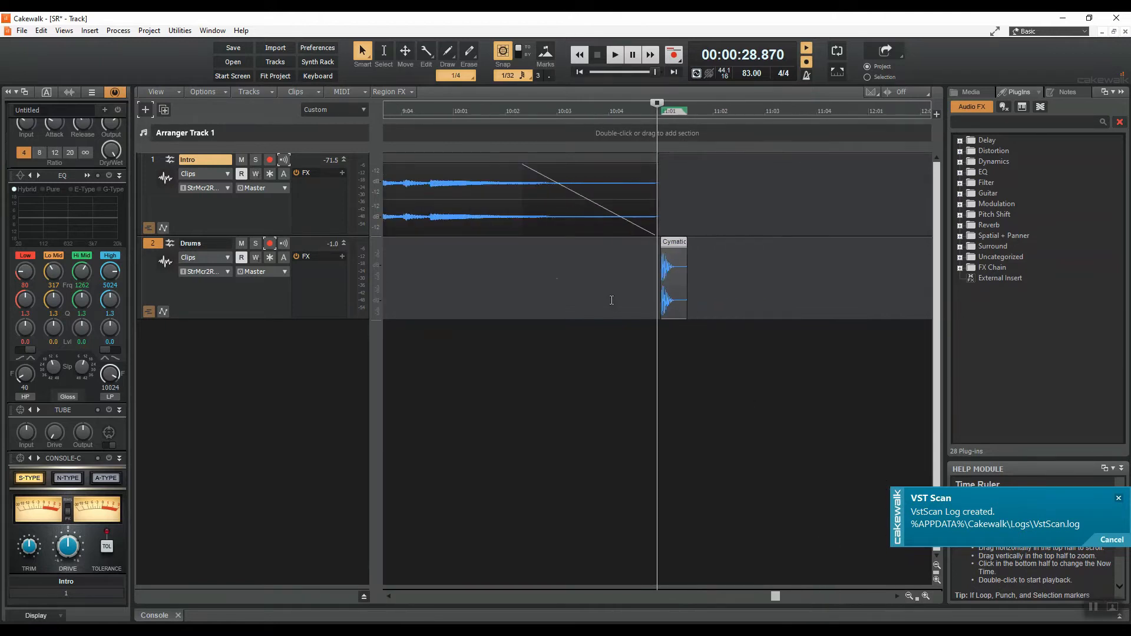
pyautogui.click(909, 595)
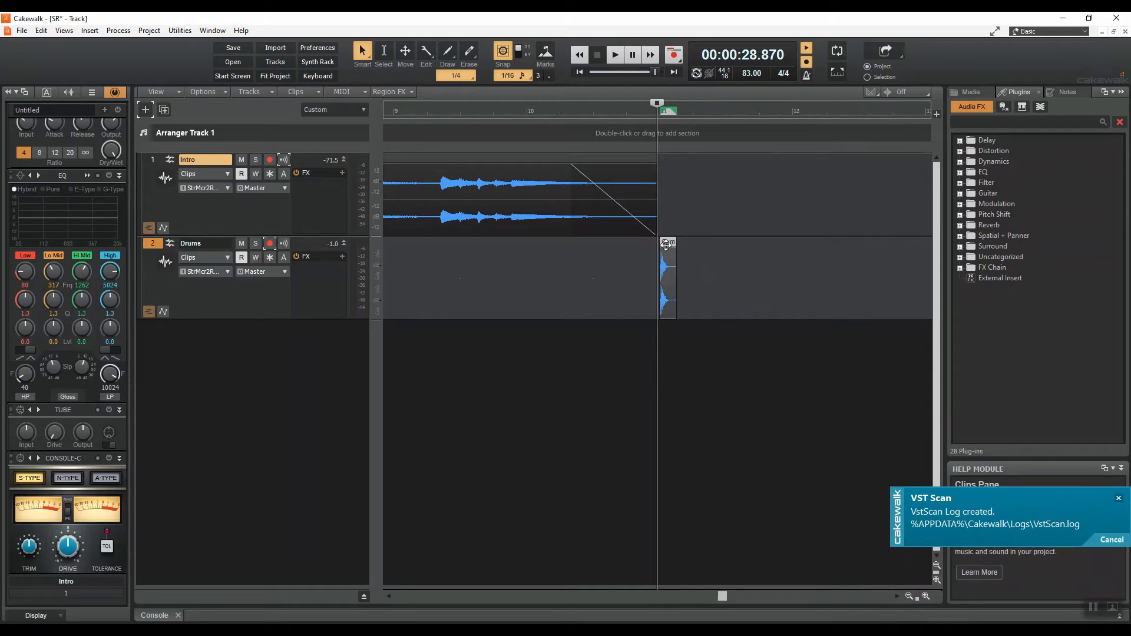
pyautogui.moveTo(666, 243); pyautogui.dragTo(732, 251)
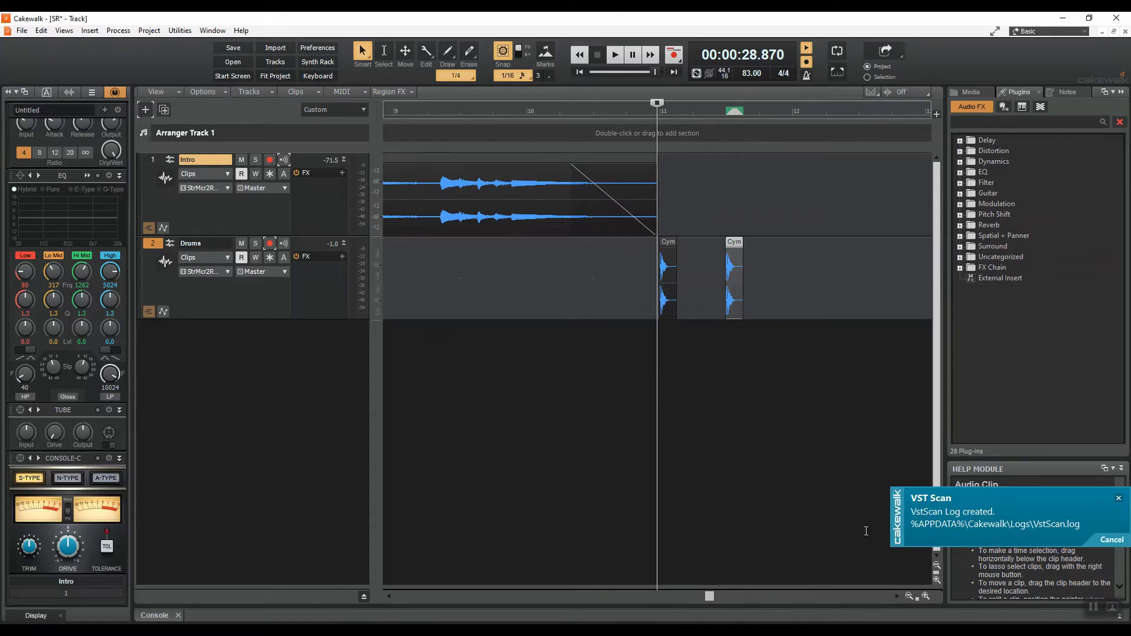
pyautogui.press('space')
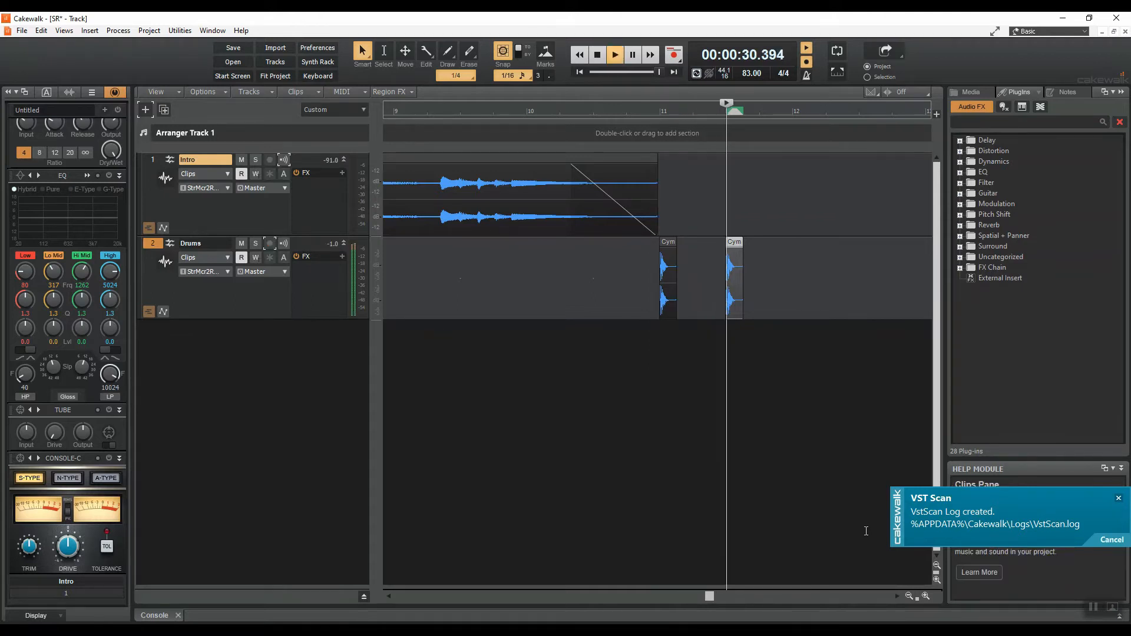
pyautogui.press('space')
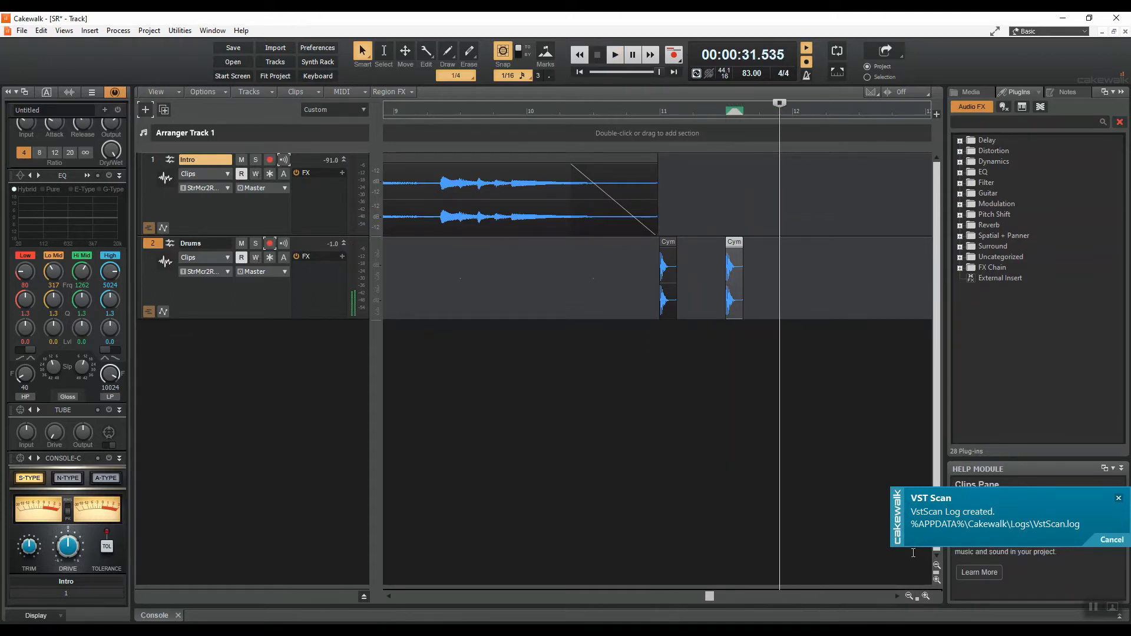
# - Copy the kick clips on the Drums track so a kick lands on beats 1 and 3 through measure 14
pyautogui.click(909, 595)
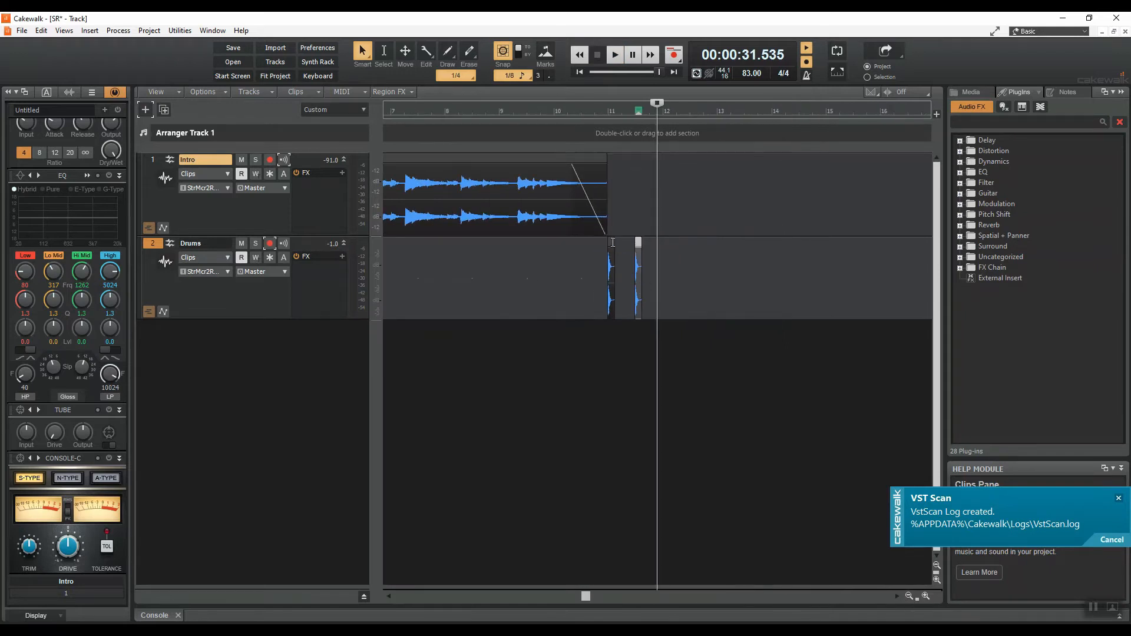
pyautogui.moveTo(611, 242); pyautogui.dragTo(719, 243)
pyautogui.keyDown('shift'); pyautogui.click(611, 242); pyautogui.keyUp('shift')
pyautogui.keyDown('shift'); pyautogui.click(611, 243); pyautogui.keyUp('shift')
pyautogui.doubleClick(774, 243)
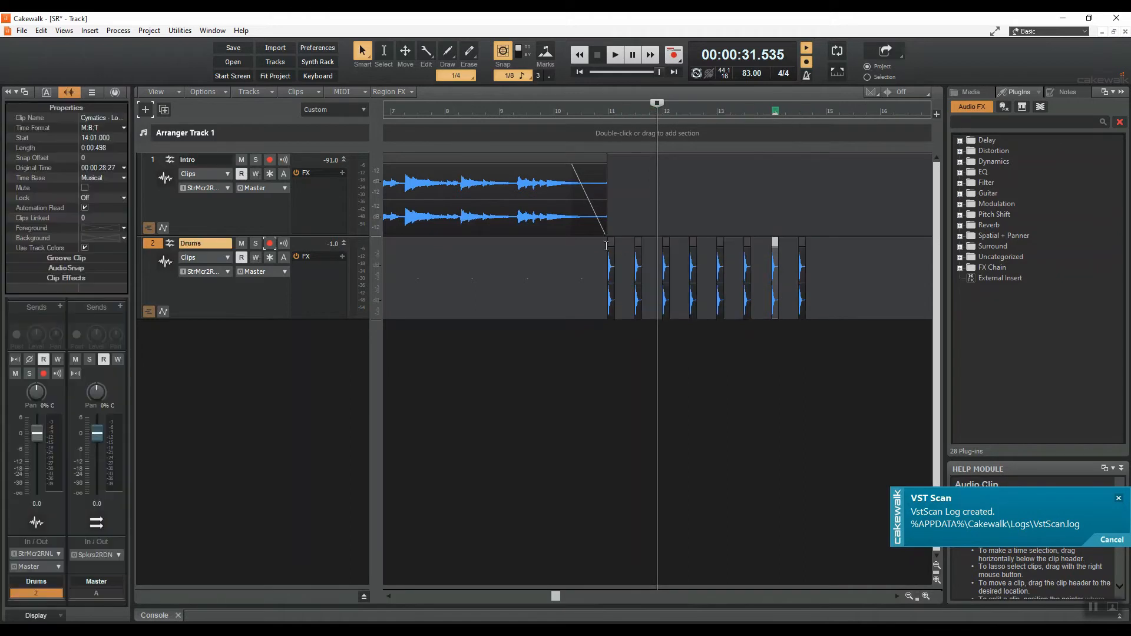
# - Duplicate the group of kicks along the Drums track so the same two-beat spacing continues through measure 26
pyautogui.click(611, 242)
pyautogui.keyDown('shift'); pyautogui.click(802, 242); pyautogui.keyUp('shift')
pyautogui.click(909, 595)
pyautogui.moveTo(634, 243); pyautogui.dragTo(861, 244)
pyautogui.keyDown('shift'); pyautogui.click(633, 243); pyautogui.keyUp('shift')
pyautogui.click(909, 596)
pyautogui.moveTo(517, 291); pyautogui.dragTo(784, 292)
# - Copy the whole run of kicks to start at measure 27, and return the playback position to measure 11
pyautogui.click(925, 596)
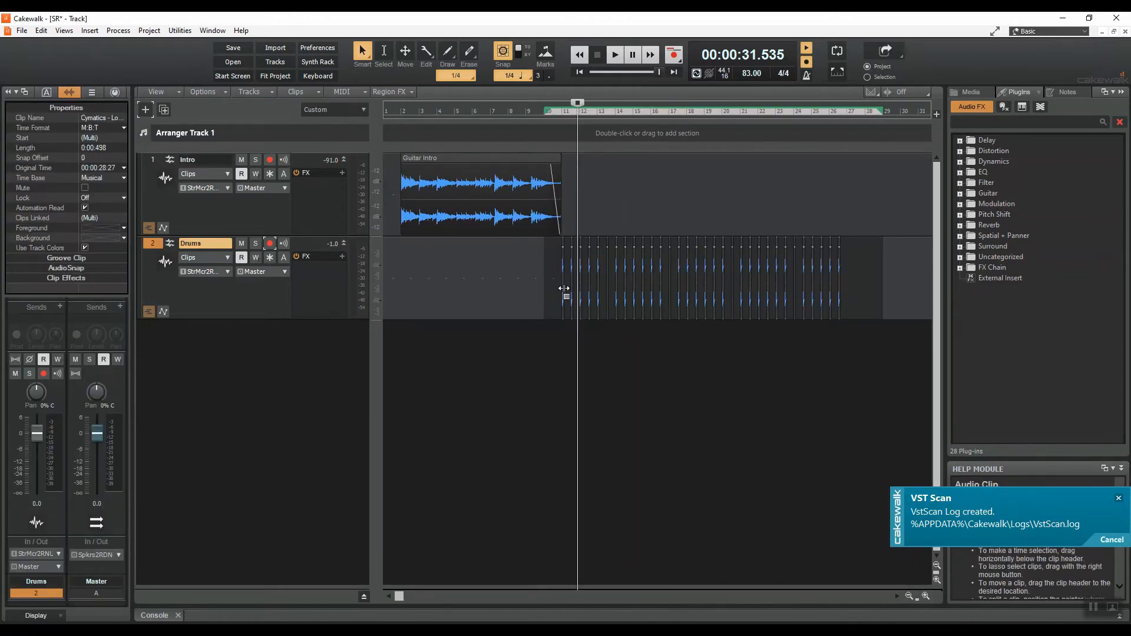
pyautogui.click(926, 595)
pyautogui.click(925, 596)
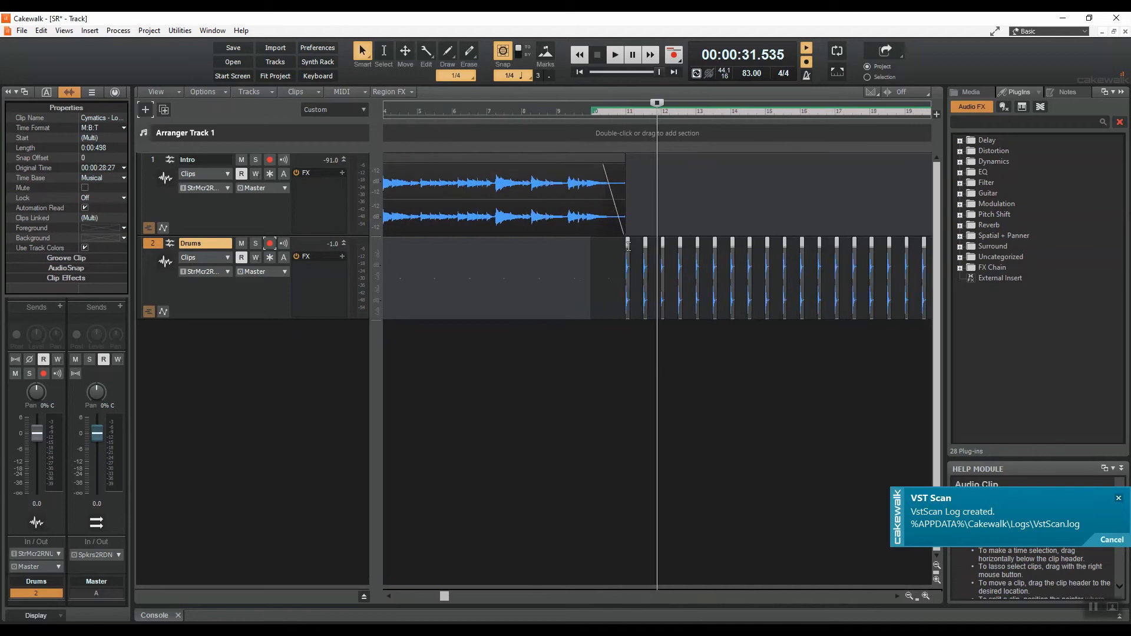
pyautogui.moveTo(628, 244)
pyautogui.mouseDown()
pyautogui.moveTo(926, 293)
pyautogui.moveTo(869, 313)
pyautogui.mouseUp()
pyautogui.moveTo(452, 115); pyautogui.dragTo(436, 123)
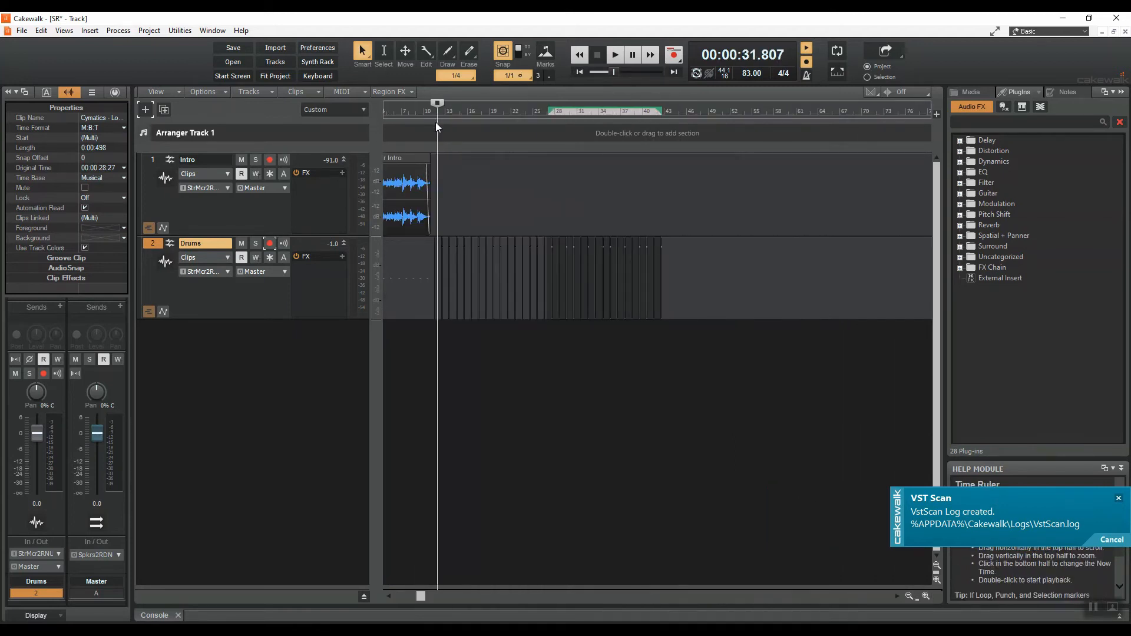
pyautogui.click(925, 596)
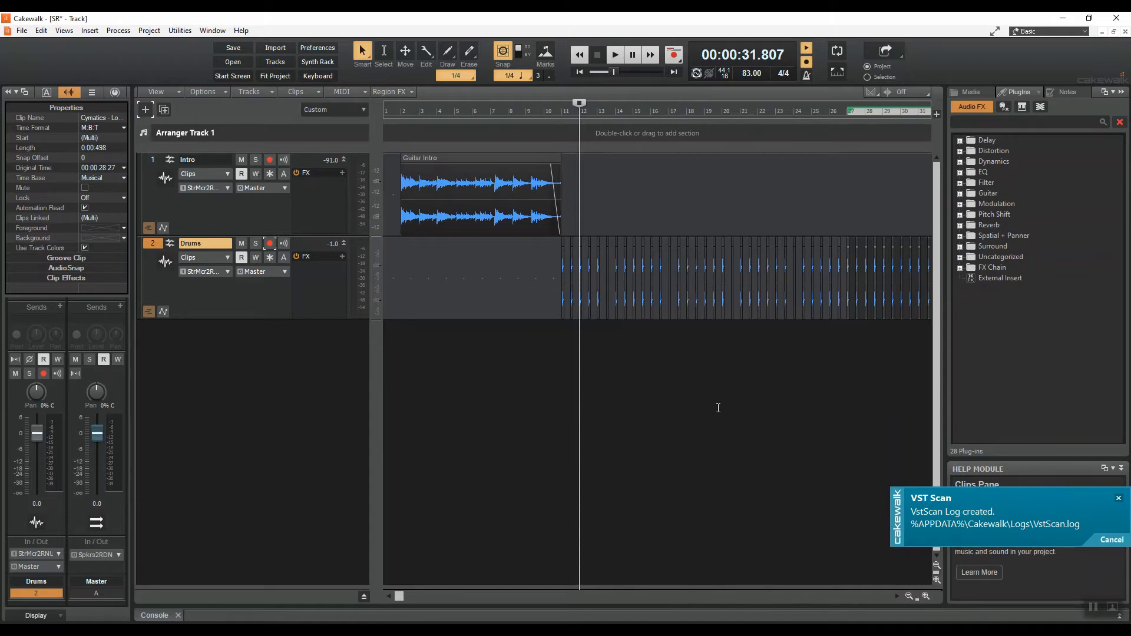
pyautogui.click(562, 117)
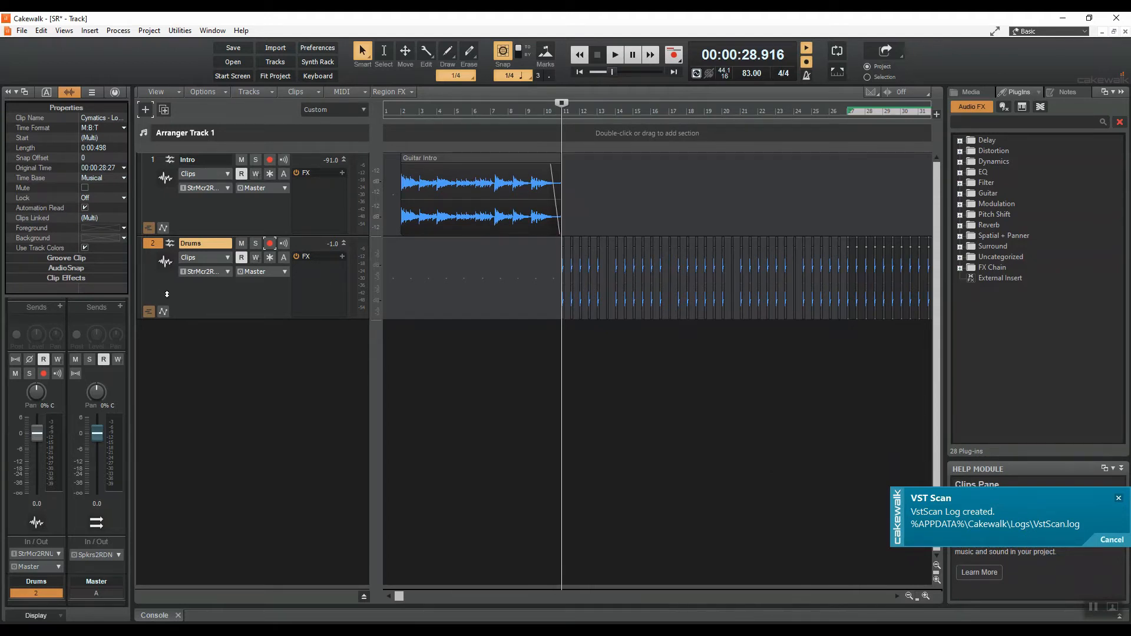
# - Add an audio track named Drum 2 below the Drums track and increase its height
pyautogui.click(145, 110)
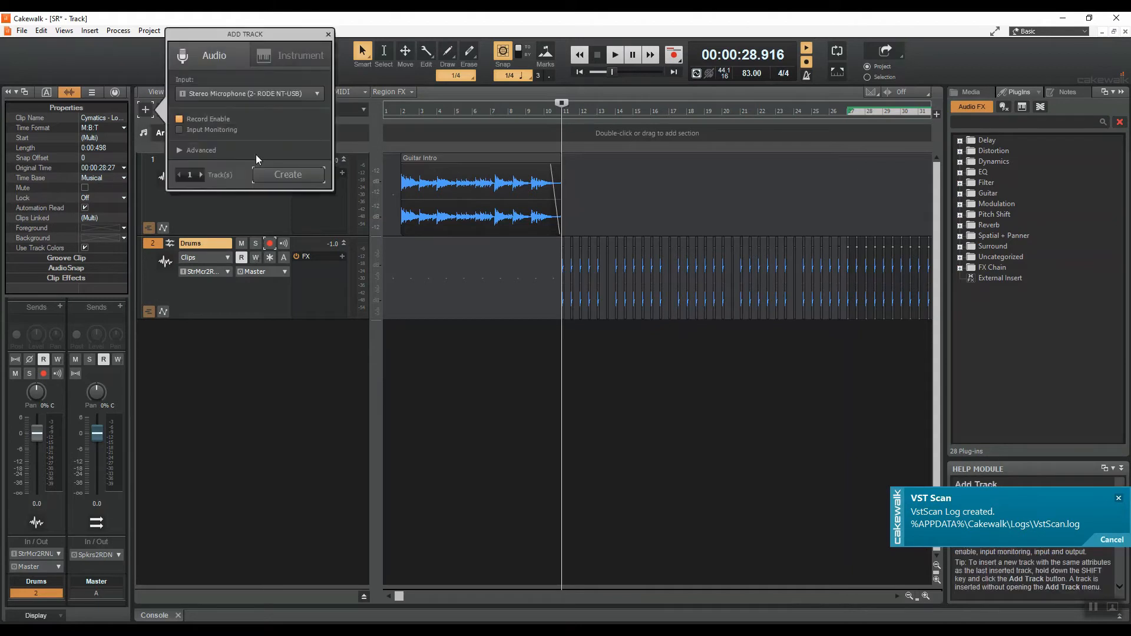
pyautogui.click(278, 175)
pyautogui.doubleClick(212, 328)
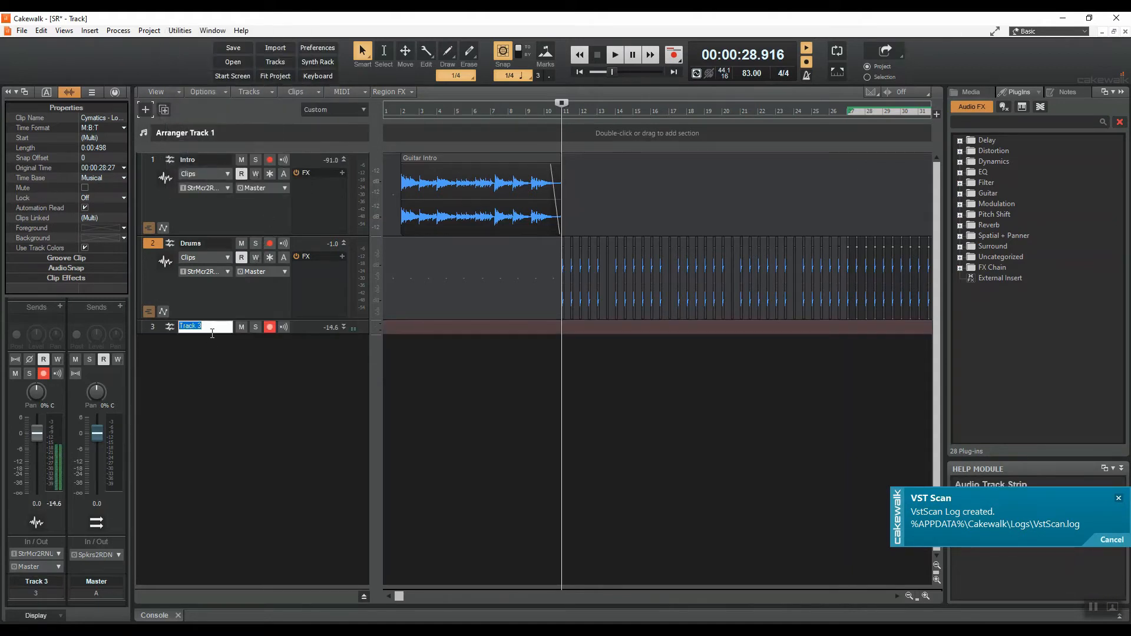
pyautogui.write('Drum 2')
pyautogui.press('Return')
pyautogui.moveTo(298, 334); pyautogui.dragTo(307, 357)
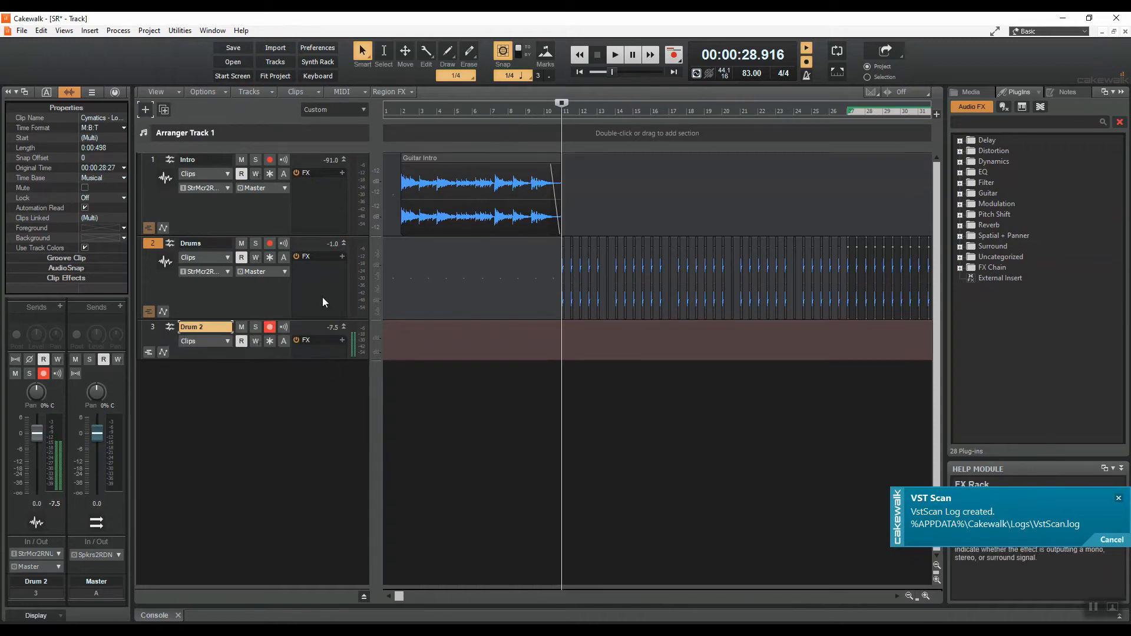
# - Import Cymatics - Lofi Clap 4 from the Claps folder onto the Drum 2 track at measure 11
pyautogui.click(22, 31)
pyautogui.moveTo(89, 152)
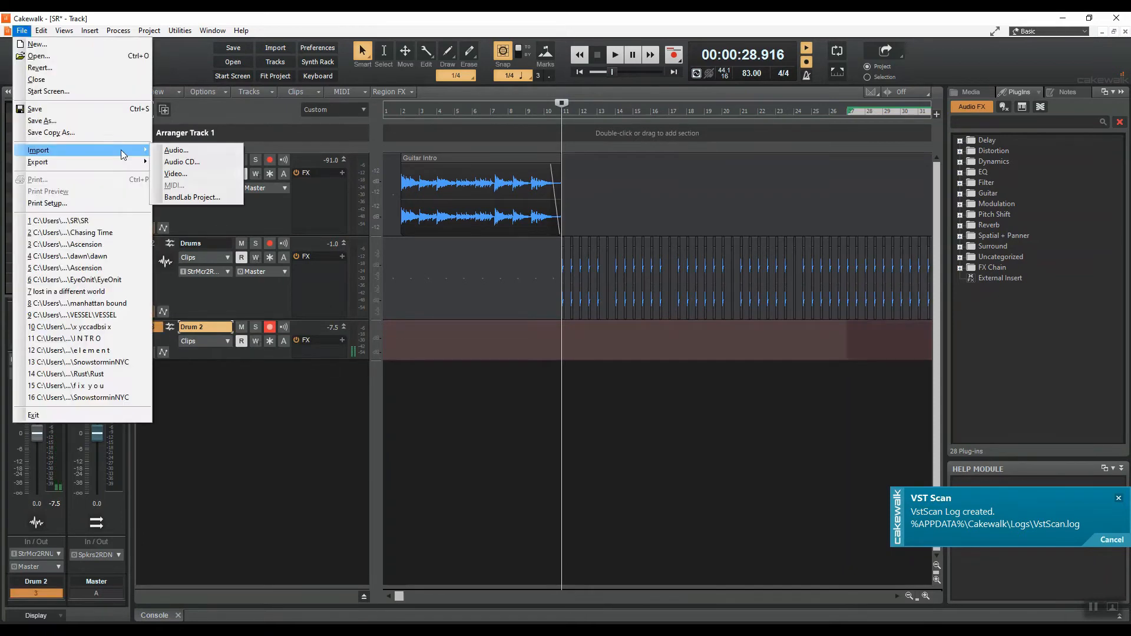
pyautogui.click(158, 152)
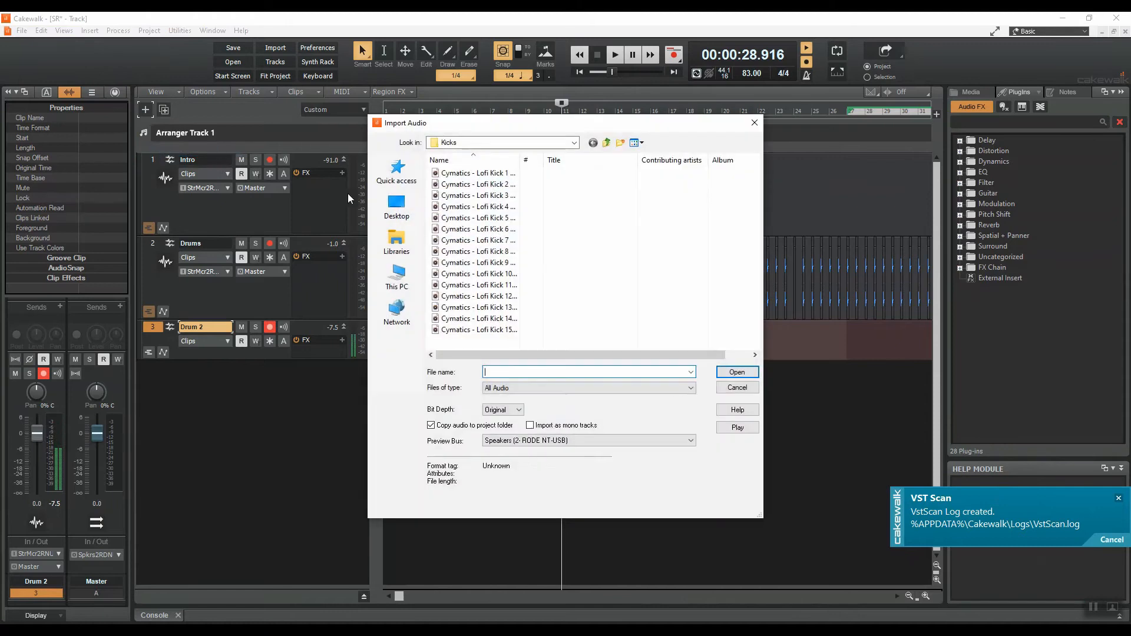
pyautogui.click(607, 143)
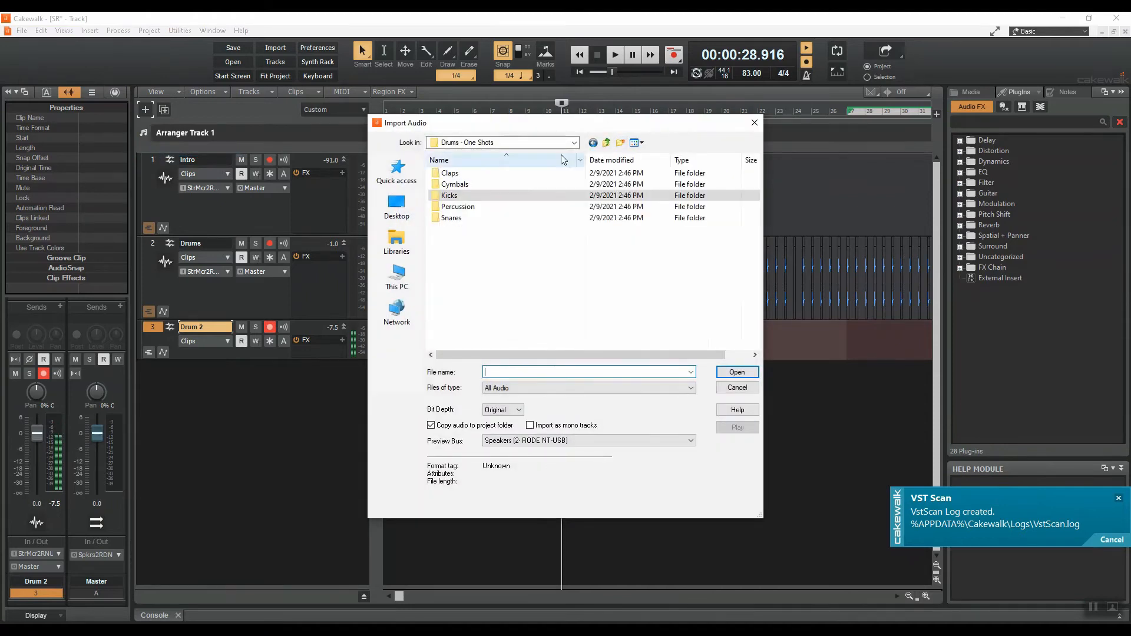
pyautogui.doubleClick(453, 174)
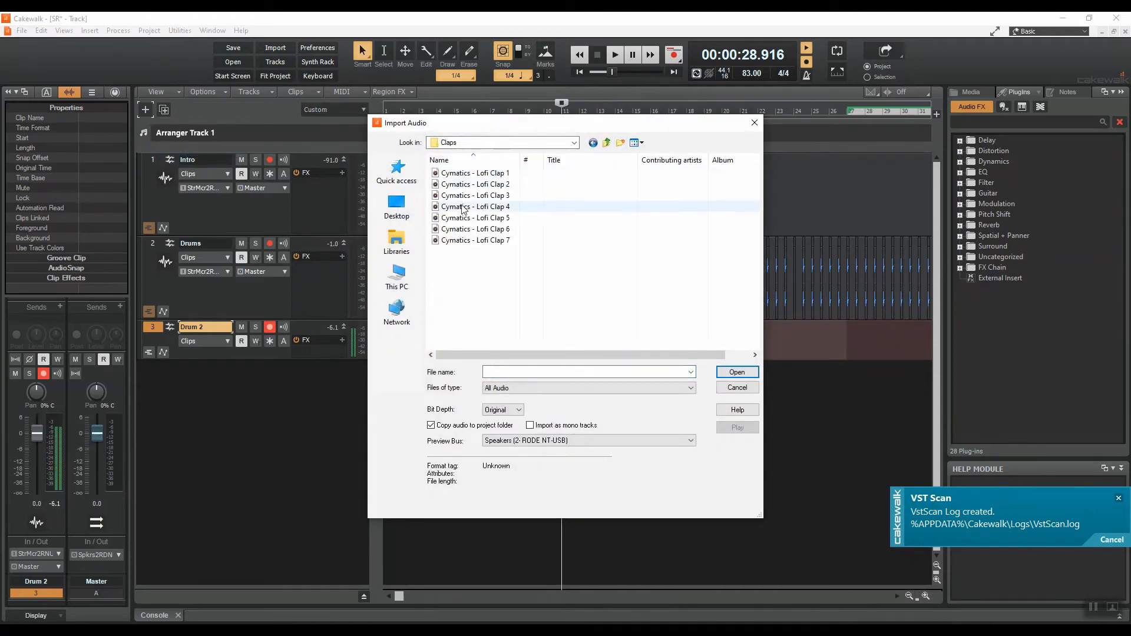
pyautogui.doubleClick(461, 208)
# - Examine the imported clap against the first kick and play both back from measure 11
pyautogui.click(926, 595)
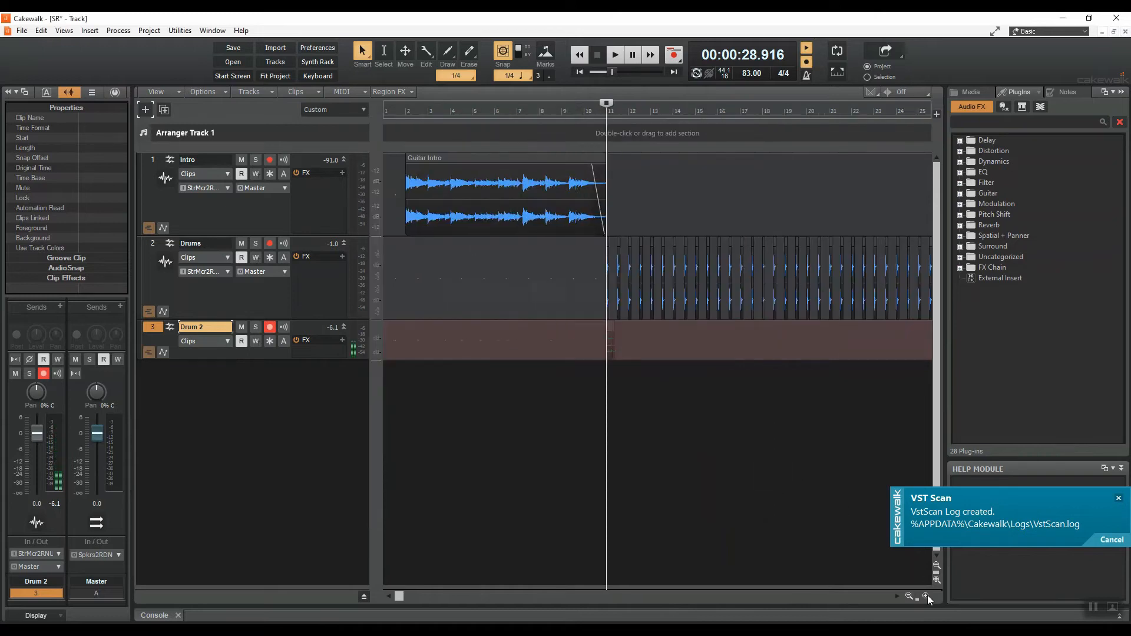
pyautogui.click(925, 595)
pyautogui.click(925, 596)
pyautogui.click(925, 596)
pyautogui.click(926, 595)
pyautogui.click(930, 599)
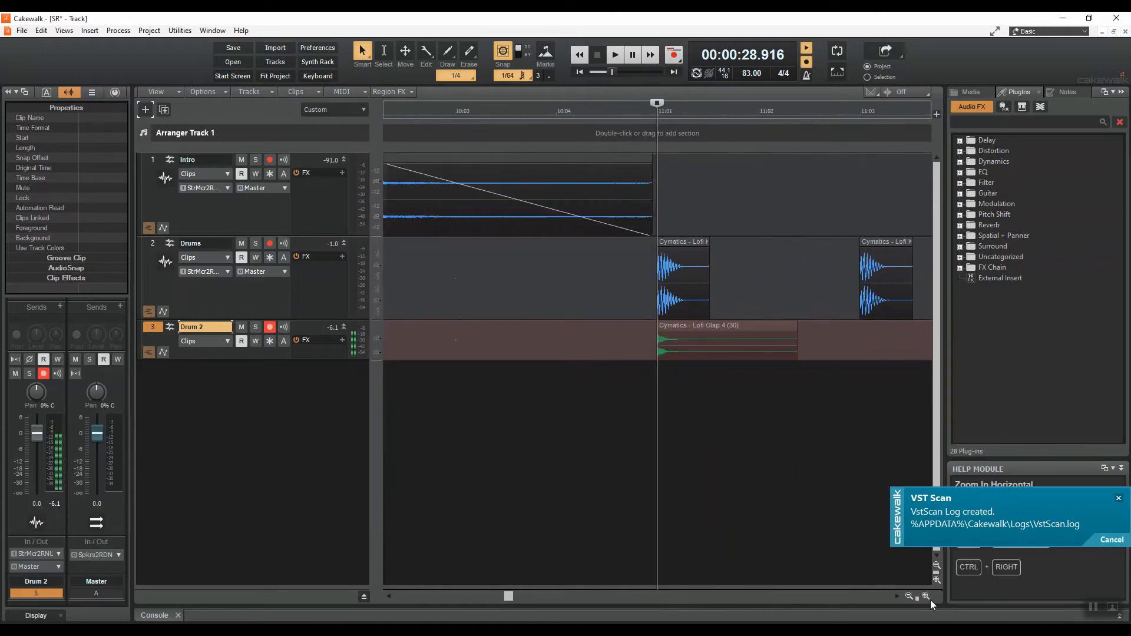
pyautogui.click(930, 599)
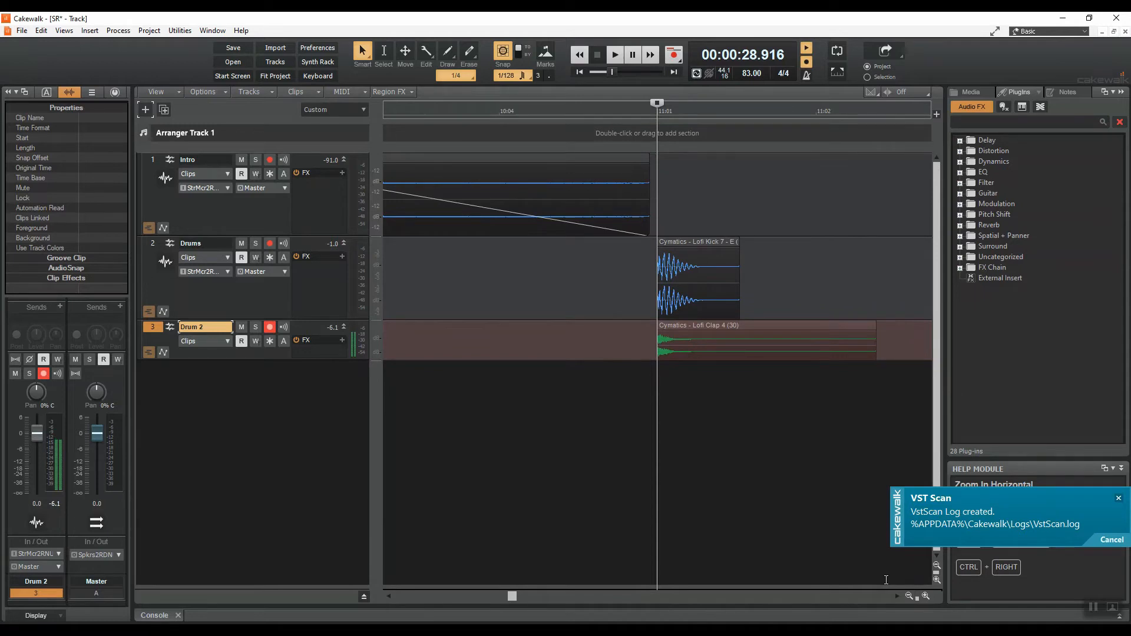
pyautogui.press('space')
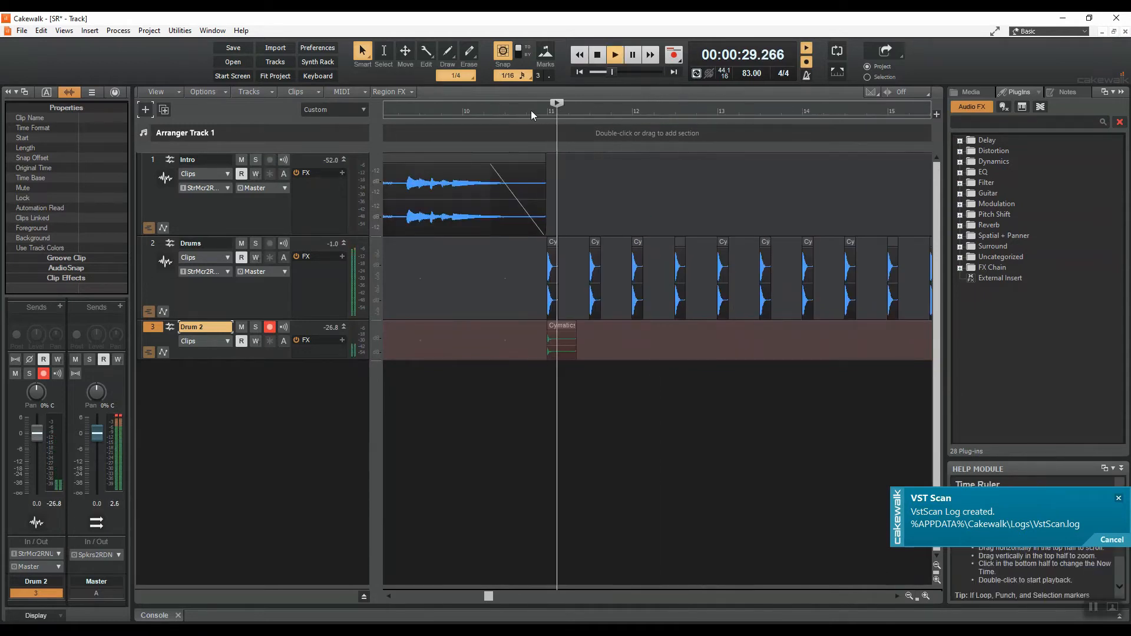
pyautogui.press('space')
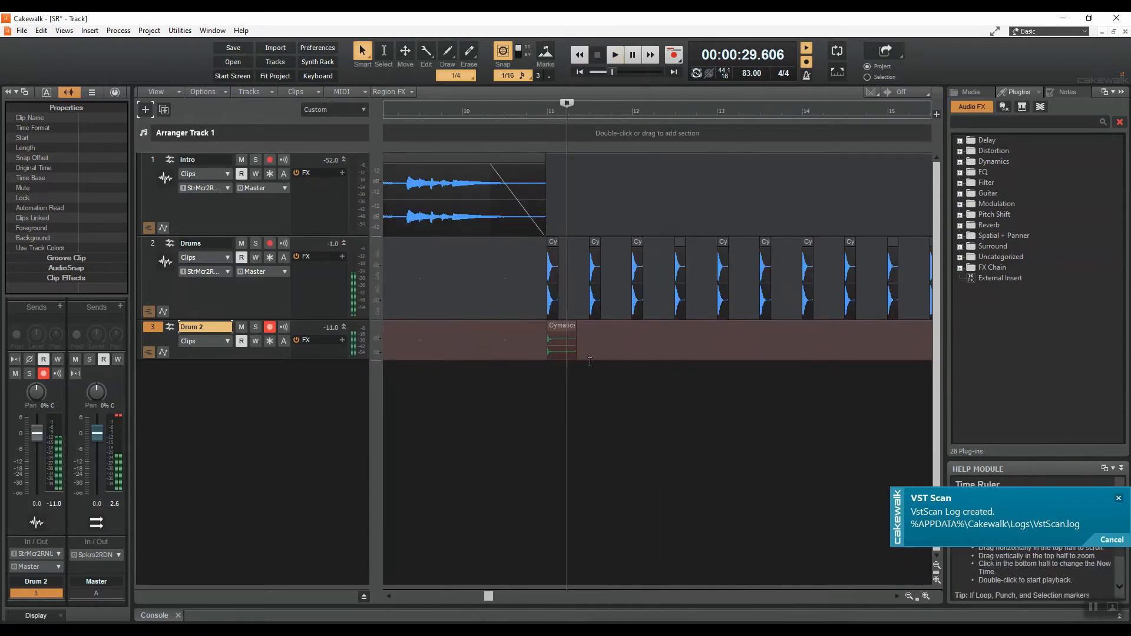
# - Move the clap clip on the Drum 2 track after the first kick, so it starts at 11:01:480
pyautogui.click(927, 595)
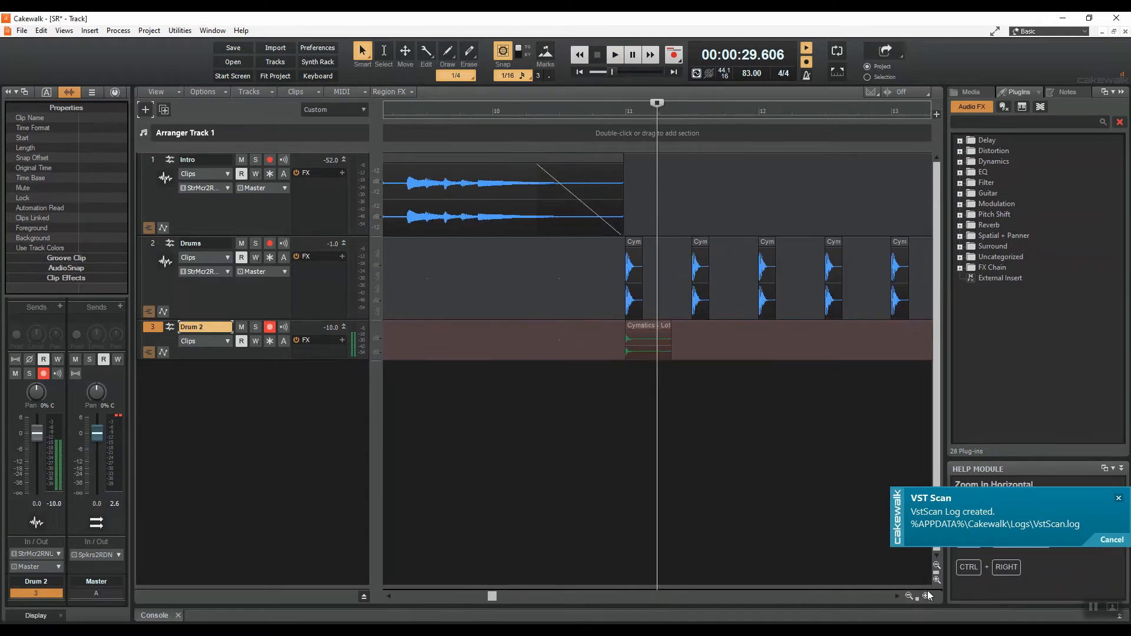
pyautogui.click(927, 596)
pyautogui.click(927, 596)
pyautogui.click(926, 596)
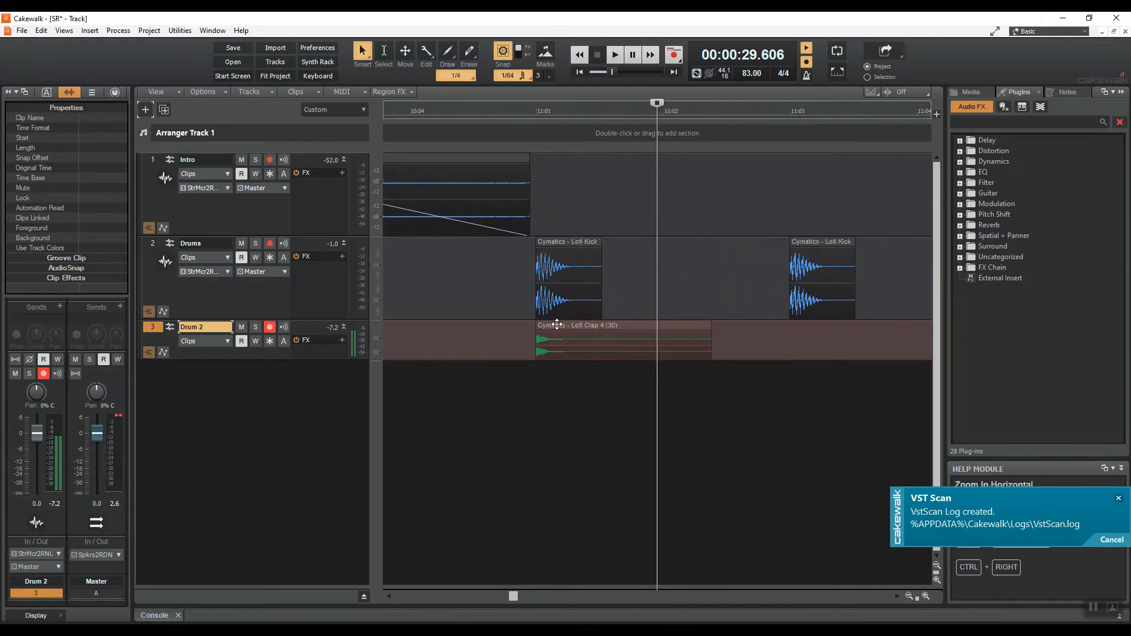
pyautogui.moveTo(556, 325); pyautogui.dragTo(621, 323)
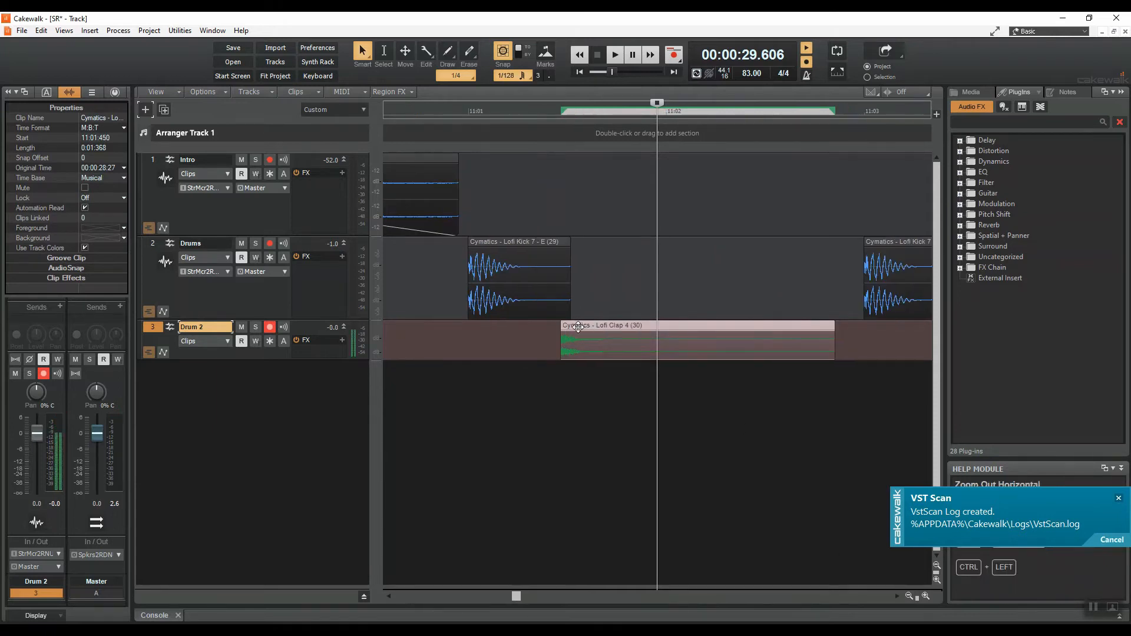
pyautogui.moveTo(576, 325); pyautogui.dragTo(582, 326)
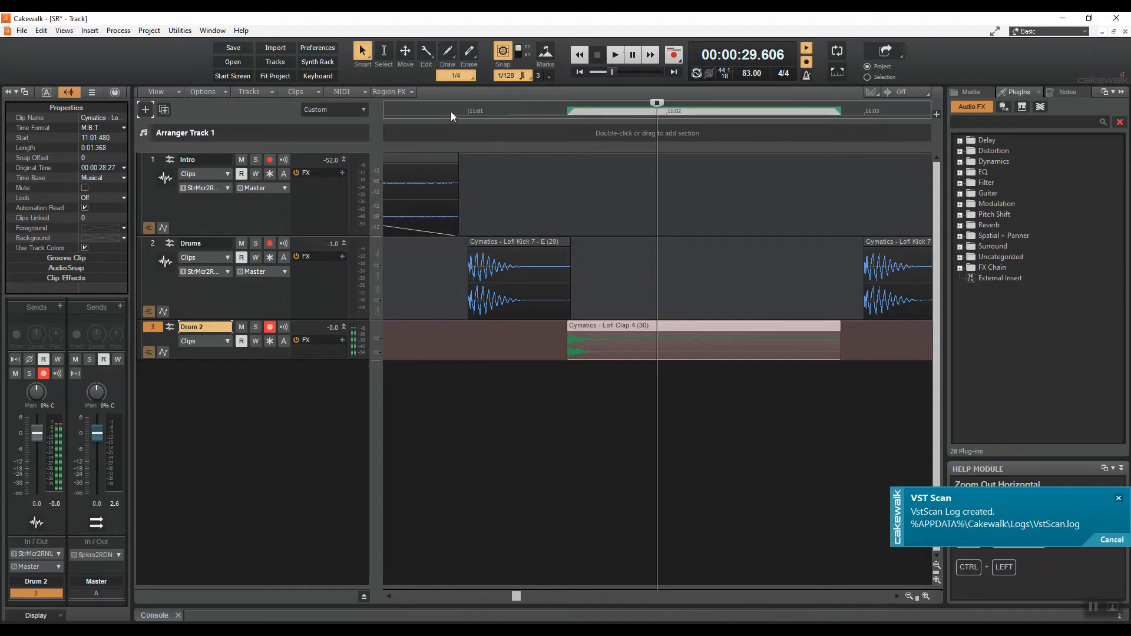
pyautogui.hotkey('ctrl', 'Left')
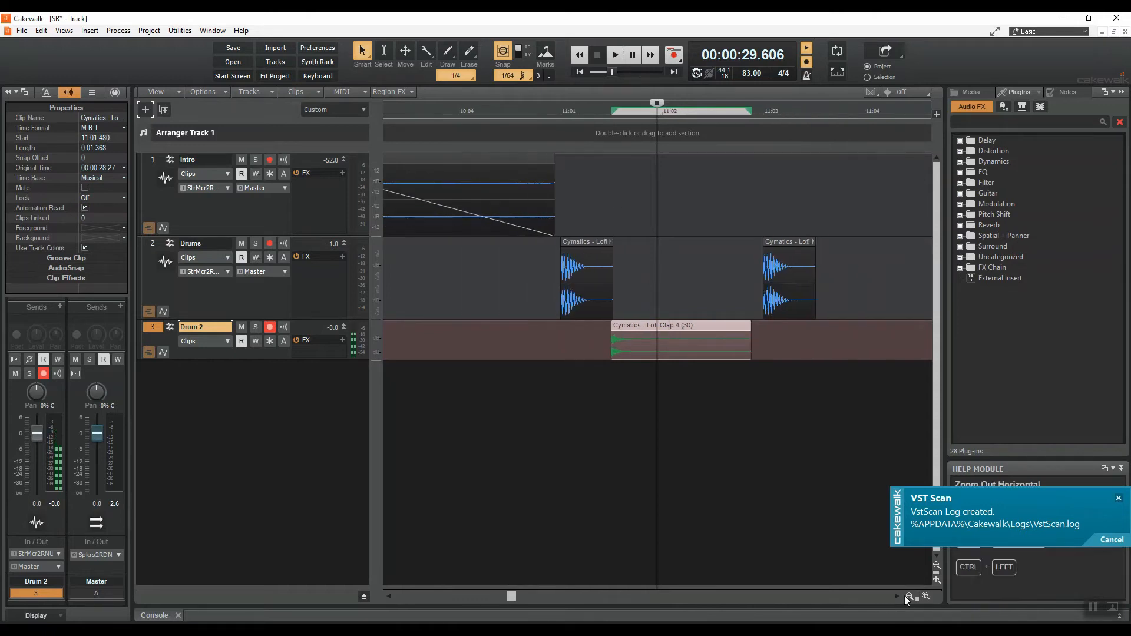
# - Play back the kicks and the repositioned clap from just before measure 11
pyautogui.click(583, 110)
pyautogui.doubleClick(582, 110)
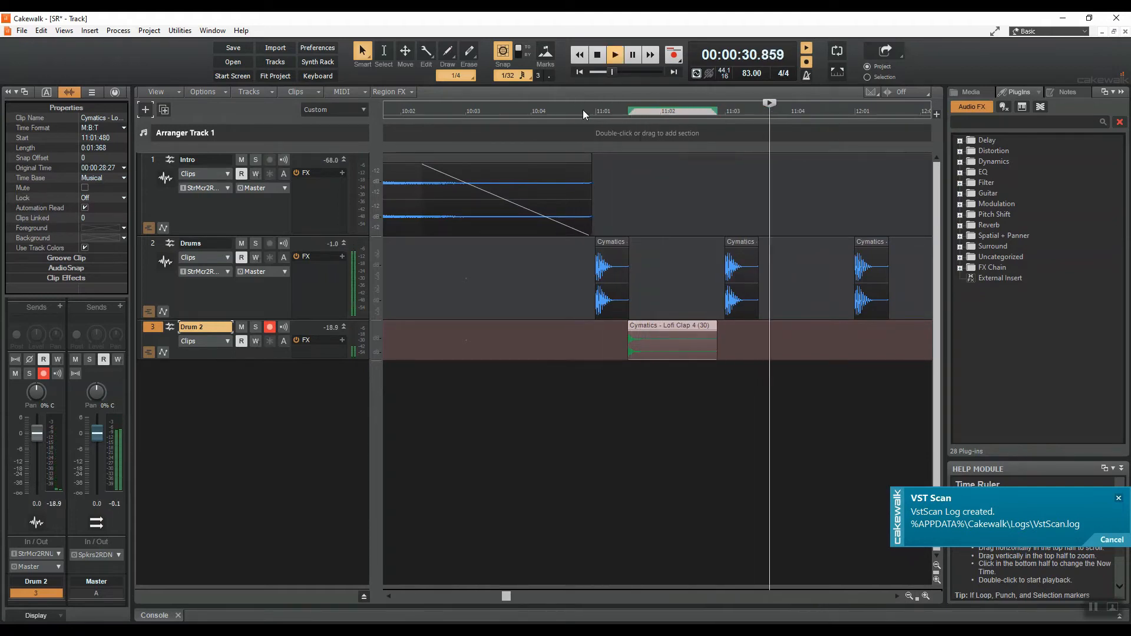
pyautogui.press('space')
# - Copy the clap behind each following kick on the Drum 2 track through measure 14, playing back the pattern after the first copy
pyautogui.moveTo(651, 339); pyautogui.dragTo(780, 342)
pyautogui.doubleClick(590, 108)
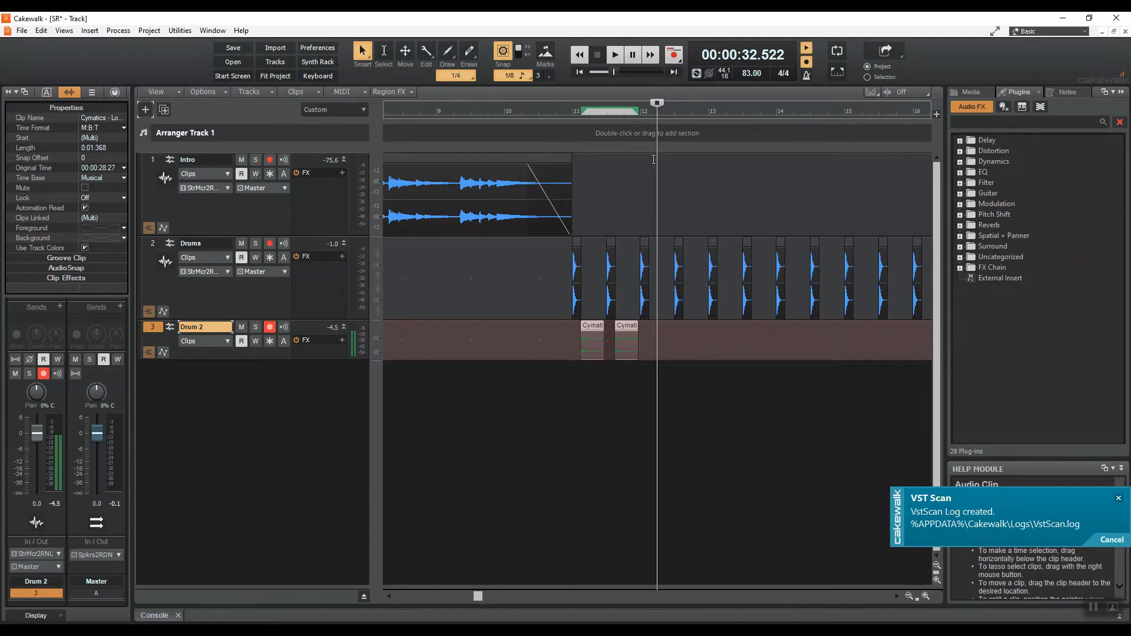
pyautogui.moveTo(596, 325); pyautogui.dragTo(661, 349)
pyautogui.keyDown('ctrl'); pyautogui.click(594, 326); pyautogui.keyUp('ctrl')
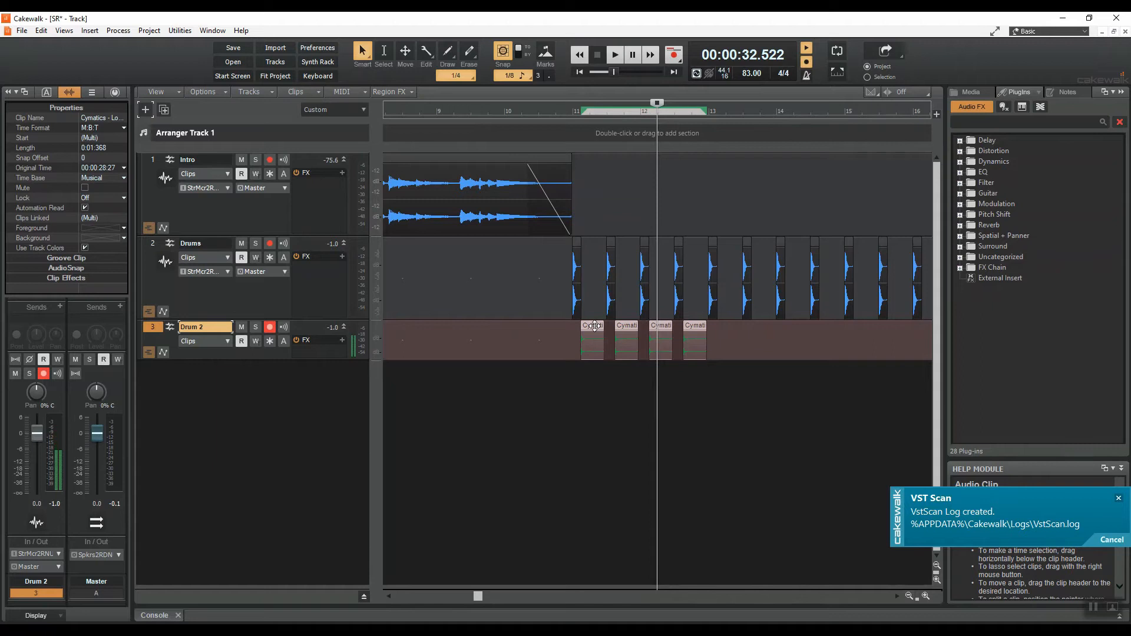
pyautogui.moveTo(594, 326); pyautogui.dragTo(728, 334)
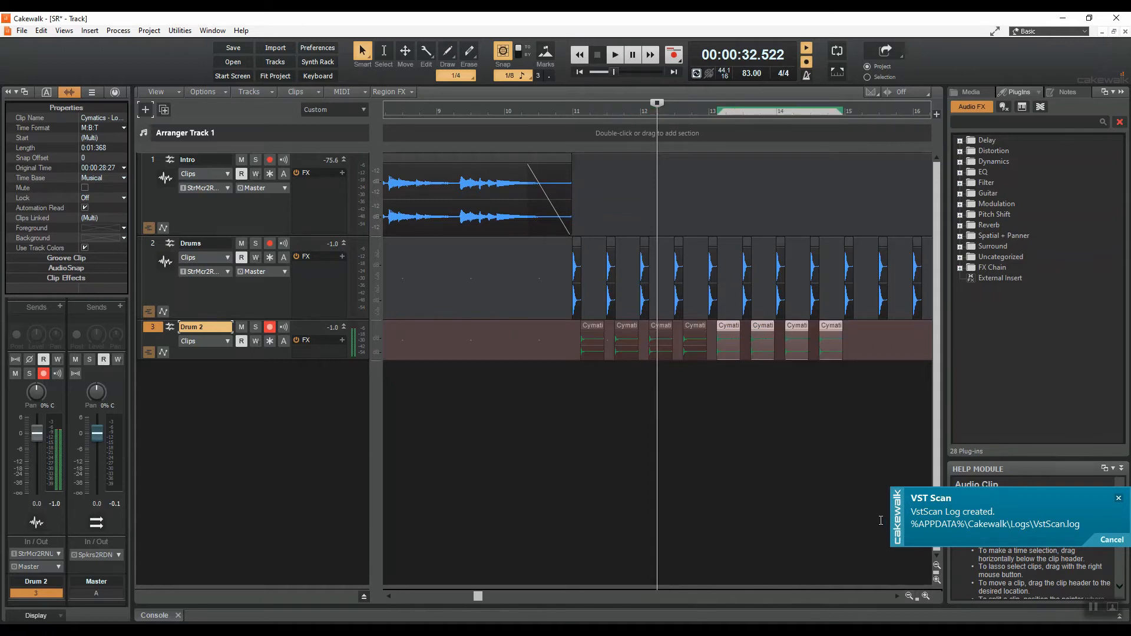
# - Duplicate the eight-clap group along the Drum 2 track so the claps continue through measure 26
pyautogui.keyDown('shift'); pyautogui.click(595, 326); pyautogui.keyUp('shift')
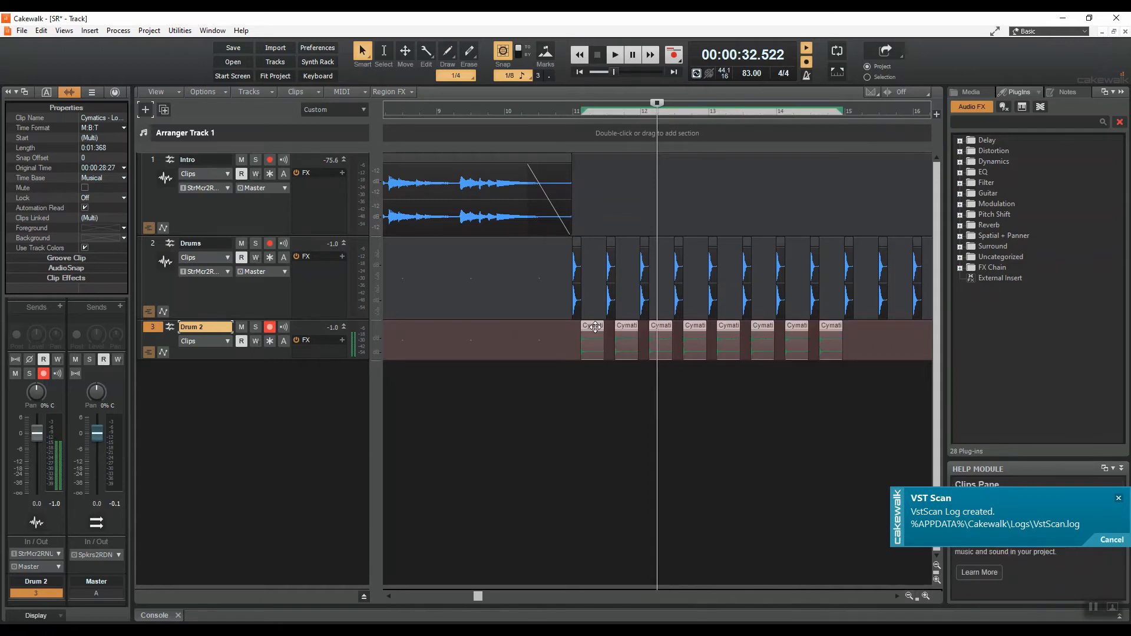
pyautogui.click(909, 596)
pyautogui.click(909, 596)
pyautogui.moveTo(611, 325); pyautogui.dragTo(703, 332)
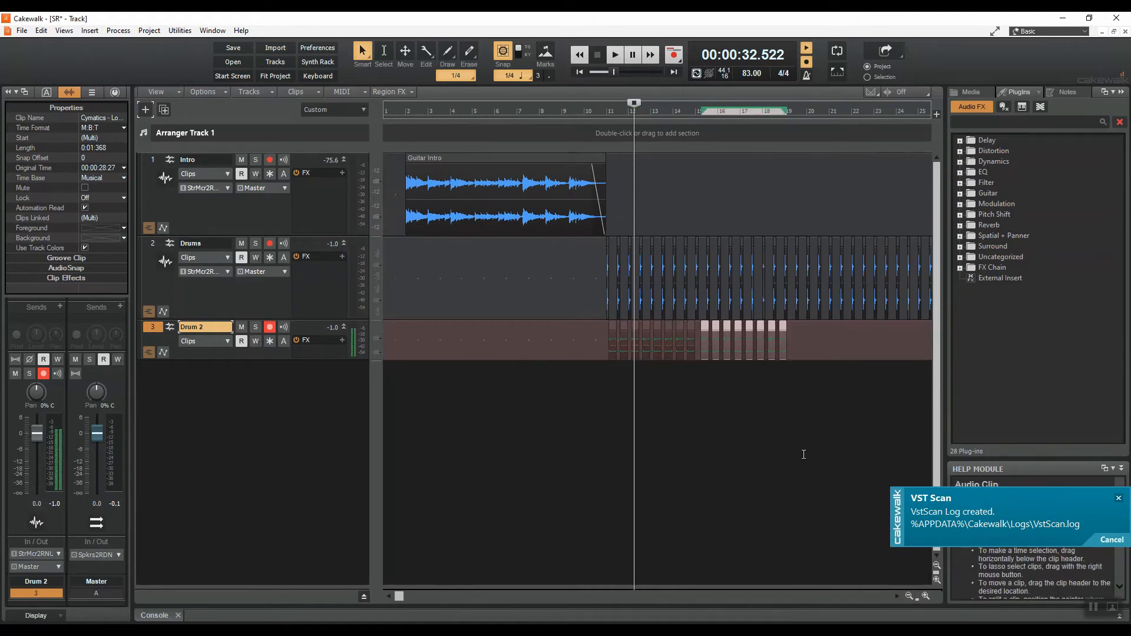
pyautogui.keyDown('shift'); pyautogui.click(611, 325); pyautogui.keyUp('shift')
pyautogui.moveTo(611, 326); pyautogui.dragTo(782, 334)
pyautogui.click(926, 596)
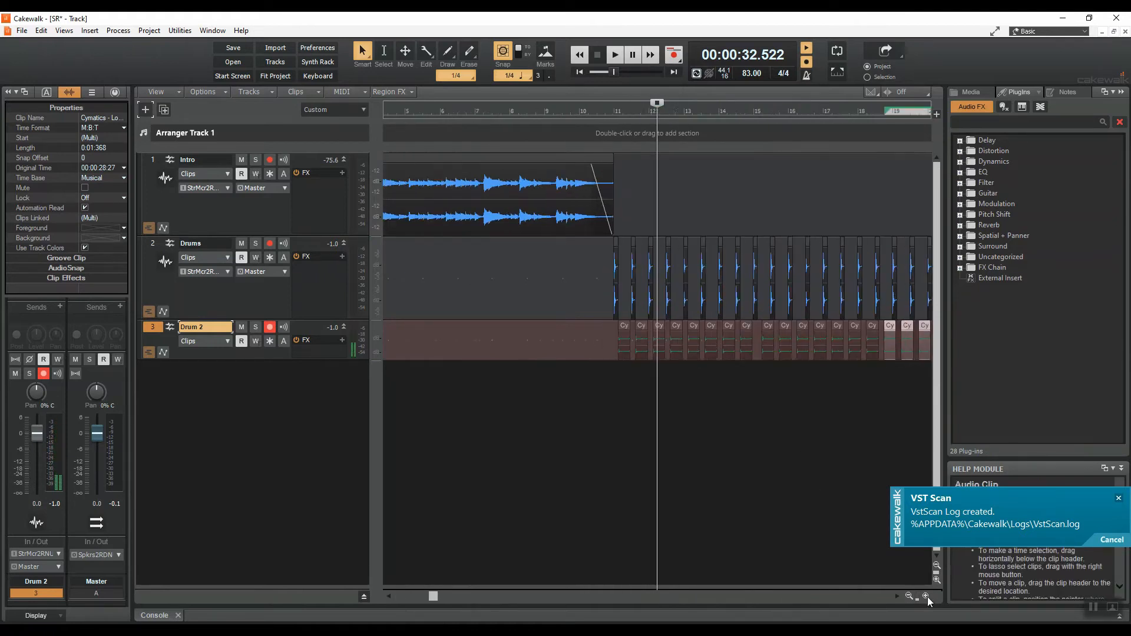
pyautogui.click(926, 597)
pyautogui.hscroll(3, 773, 332)
pyautogui.keyDown('shift'); pyautogui.click(544, 328); pyautogui.keyUp('shift')
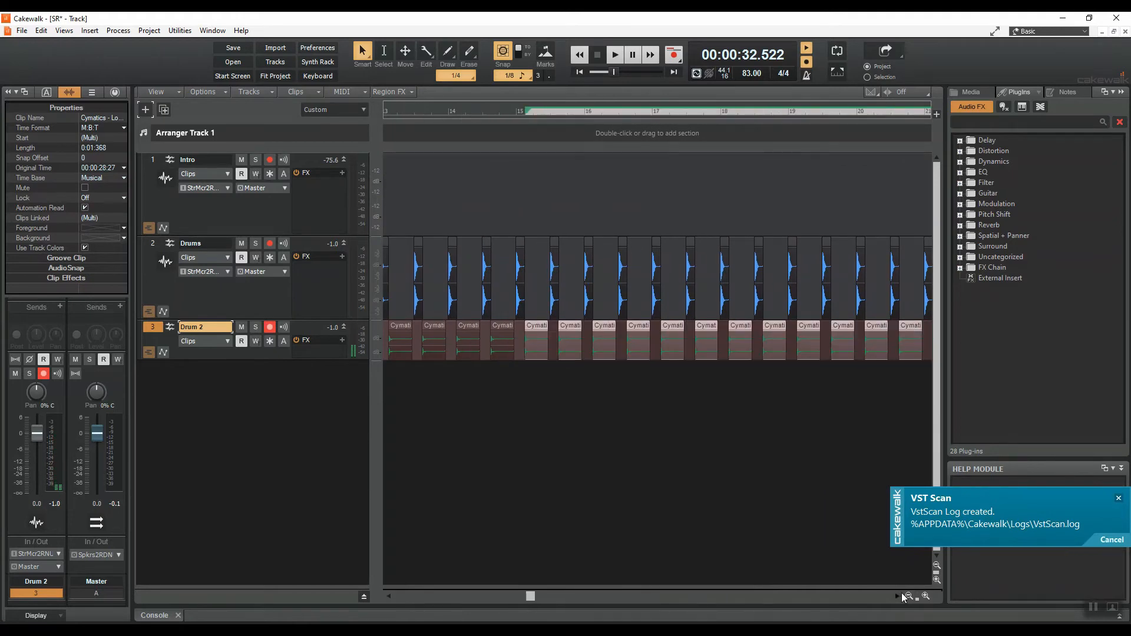
pyautogui.click(909, 596)
pyautogui.click(909, 596)
# - Copy the full run of claps starting in measure 11 to measure 27 and align it with the kicks
pyautogui.moveTo(479, 597); pyautogui.dragTo(426, 596)
pyautogui.keyDown('shift'); pyautogui.click(445, 326); pyautogui.keyUp('shift')
pyautogui.click(926, 597)
pyautogui.click(926, 597)
pyautogui.moveTo(596, 326); pyautogui.dragTo(855, 331)
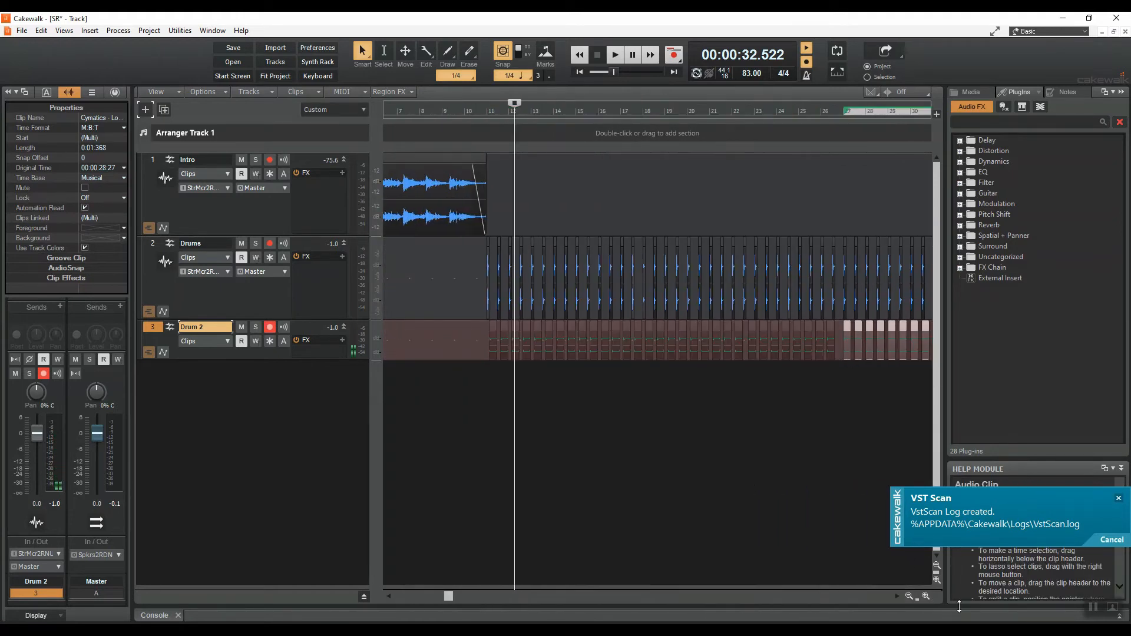
pyautogui.click(926, 596)
pyautogui.click(926, 596)
pyautogui.moveTo(463, 597); pyautogui.dragTo(628, 597)
pyautogui.moveTo(632, 328); pyautogui.dragTo(639, 331)
# - Play back the copied drum pattern and review the clap spacing between measures 20 and 27
pyautogui.click(908, 596)
pyautogui.click(909, 596)
pyautogui.click(521, 112)
pyautogui.press('space')
pyautogui.moveTo(530, 598); pyautogui.dragTo(603, 594)
pyautogui.press('space')
pyautogui.click(926, 597)
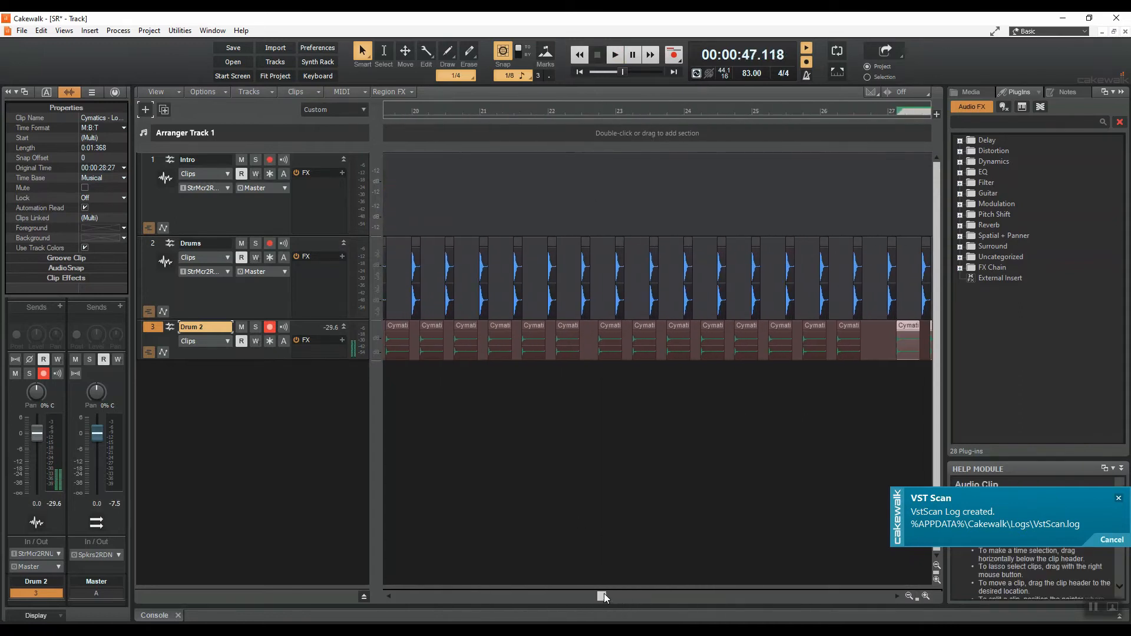
# - Select the clap near the start of measure 23, play back that passage, and review the overall pattern
pyautogui.click(500, 326)
pyautogui.press('space')
pyautogui.press('space')
pyautogui.click(909, 596)
pyautogui.click(909, 596)
pyautogui.click(926, 597)
pyautogui.click(926, 597)
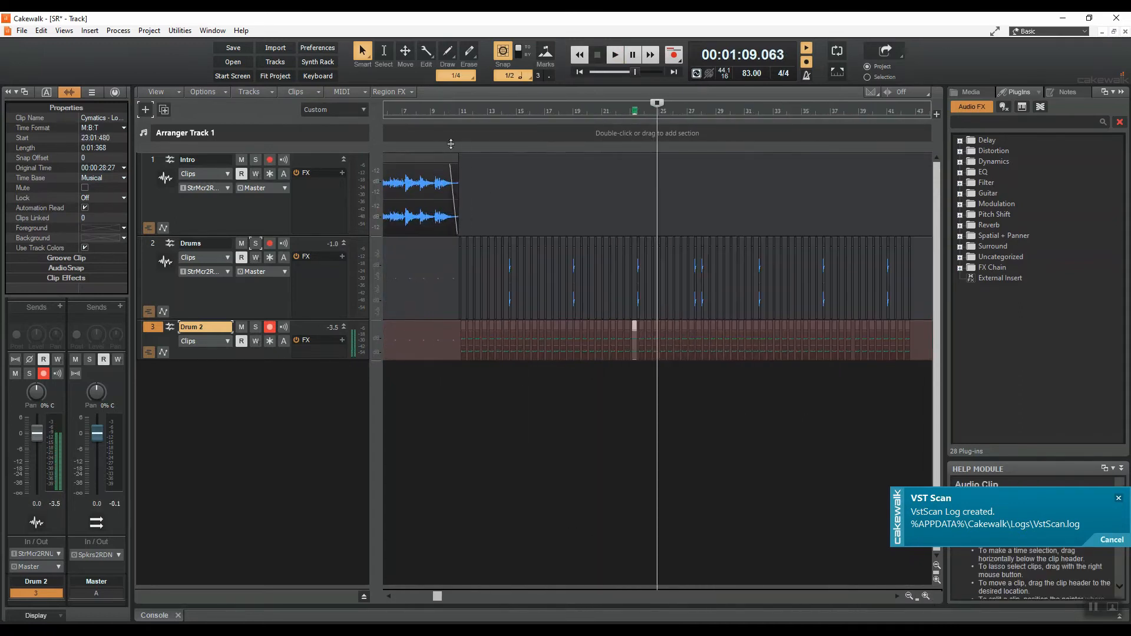
# - Import a Cymatics one-shot from the Percussion folder onto a new Drum 3 track at the start of measure 11
pyautogui.click(458, 112)
pyautogui.click(926, 596)
pyautogui.click(926, 597)
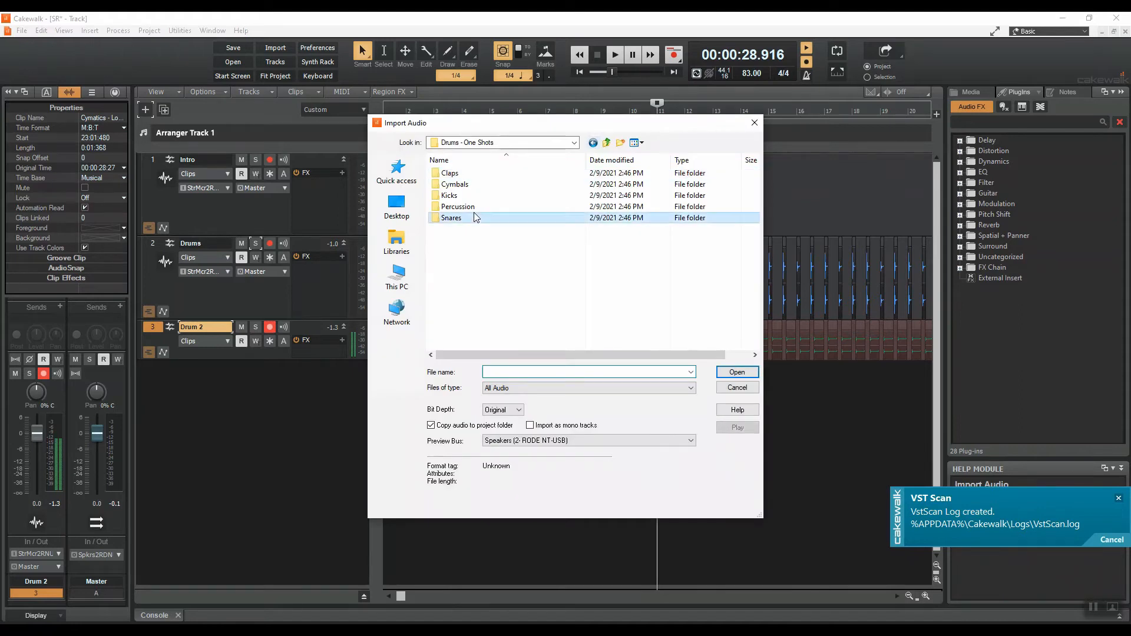
pyautogui.doubleClick(470, 210)
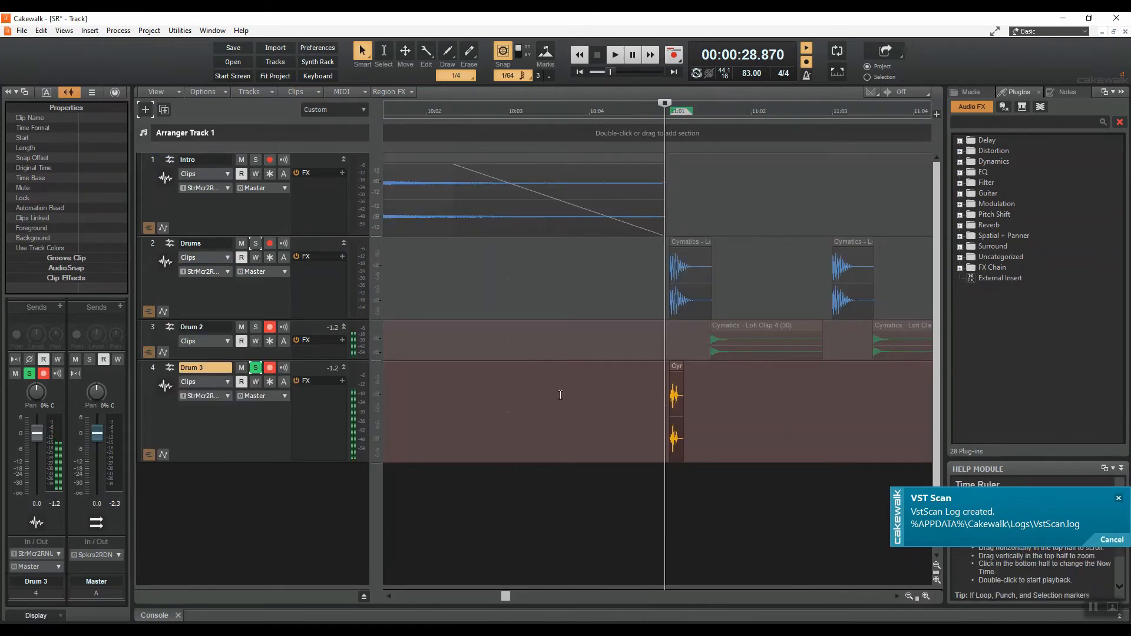
# - Listen to the imported percussion hit in solo and turn off the solo on Drum 3
pyautogui.press('space')
pyautogui.press('space')
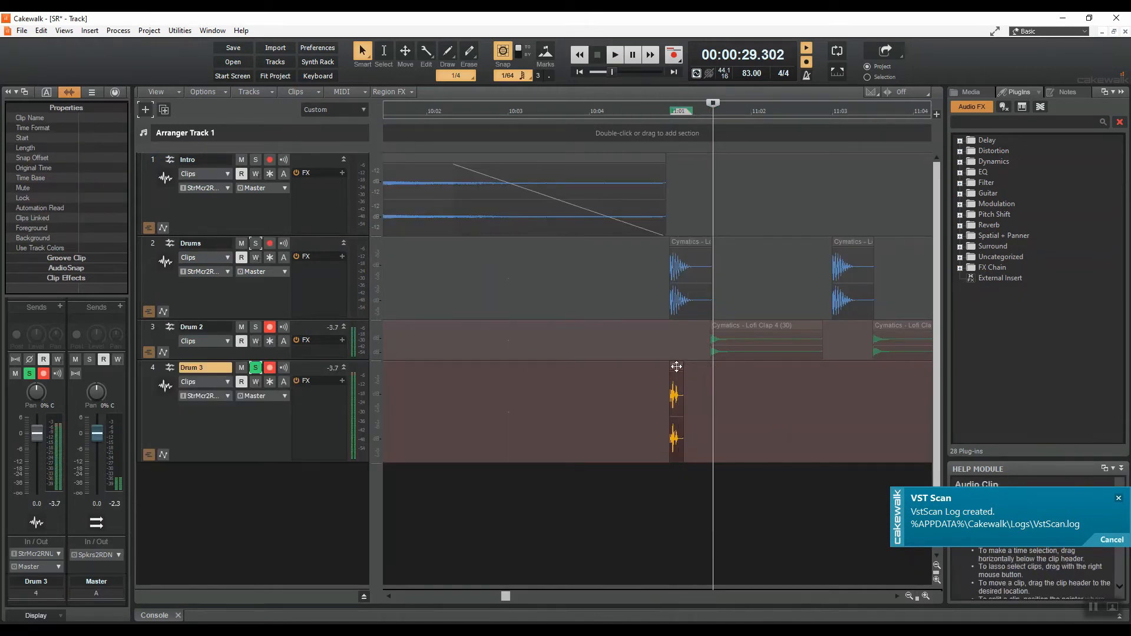
pyautogui.click(255, 367)
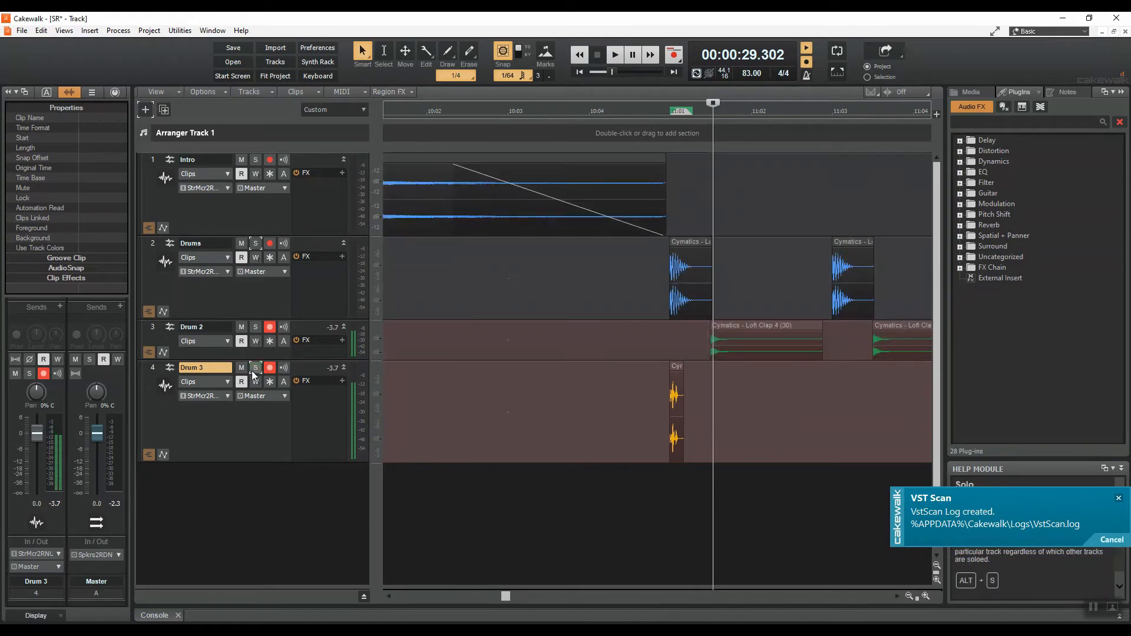
# - Move the Drum 3 percussion hit just ahead of the second kick, starting at 11:02:900, and save the project
pyautogui.moveTo(675, 368); pyautogui.dragTo(834, 376)
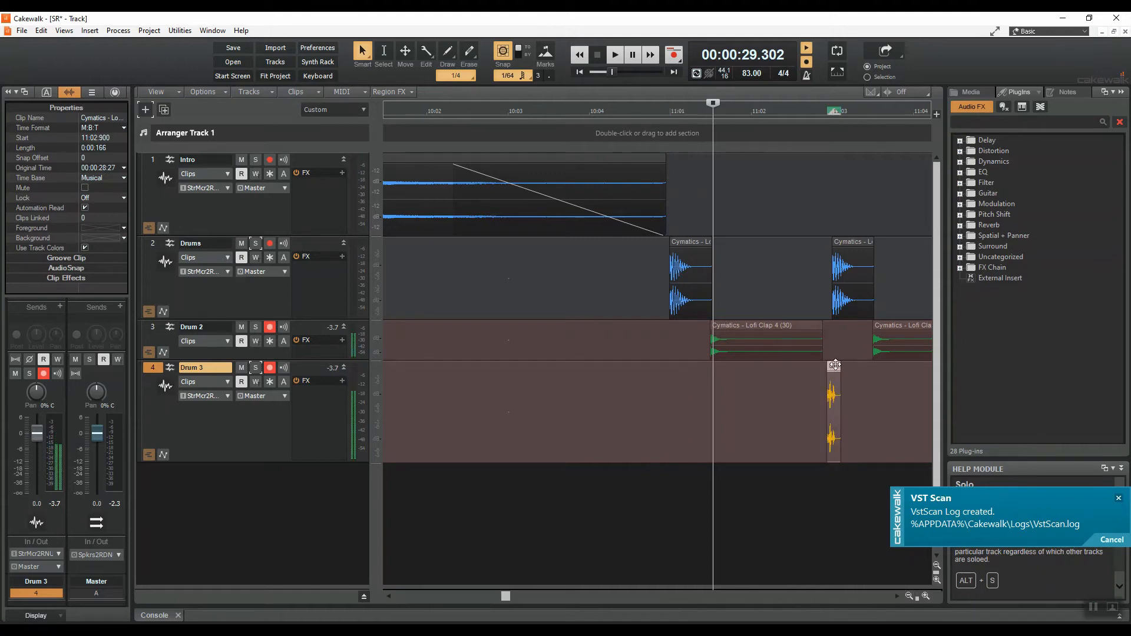
pyautogui.scroll(-5, 890, 578)
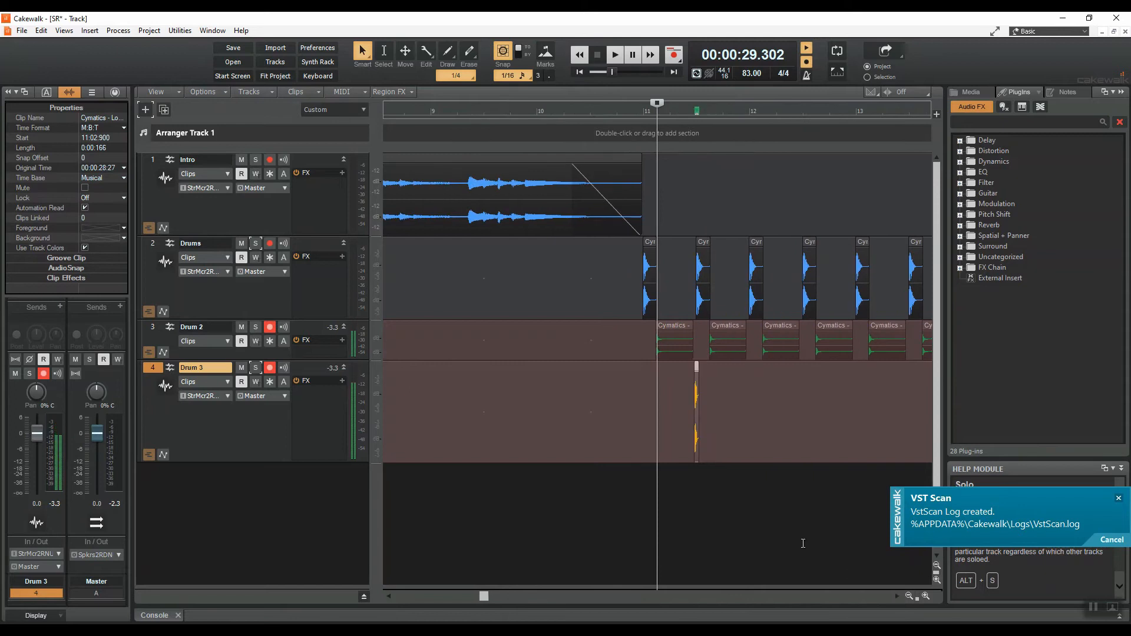
pyautogui.click(637, 111)
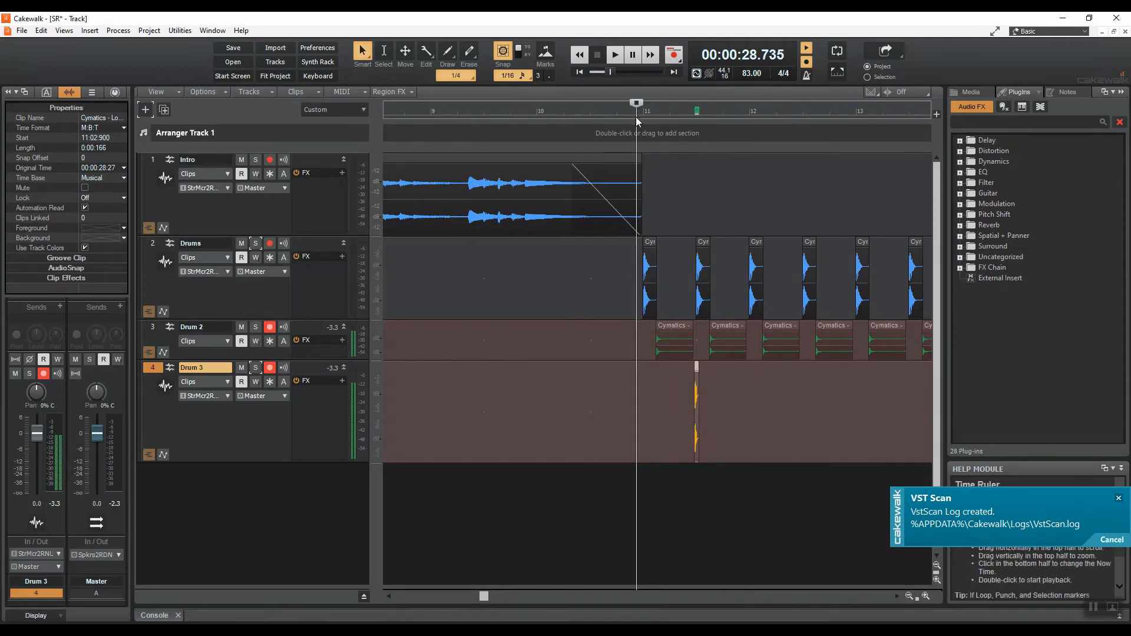
pyautogui.hotkey('ctrl', 's')
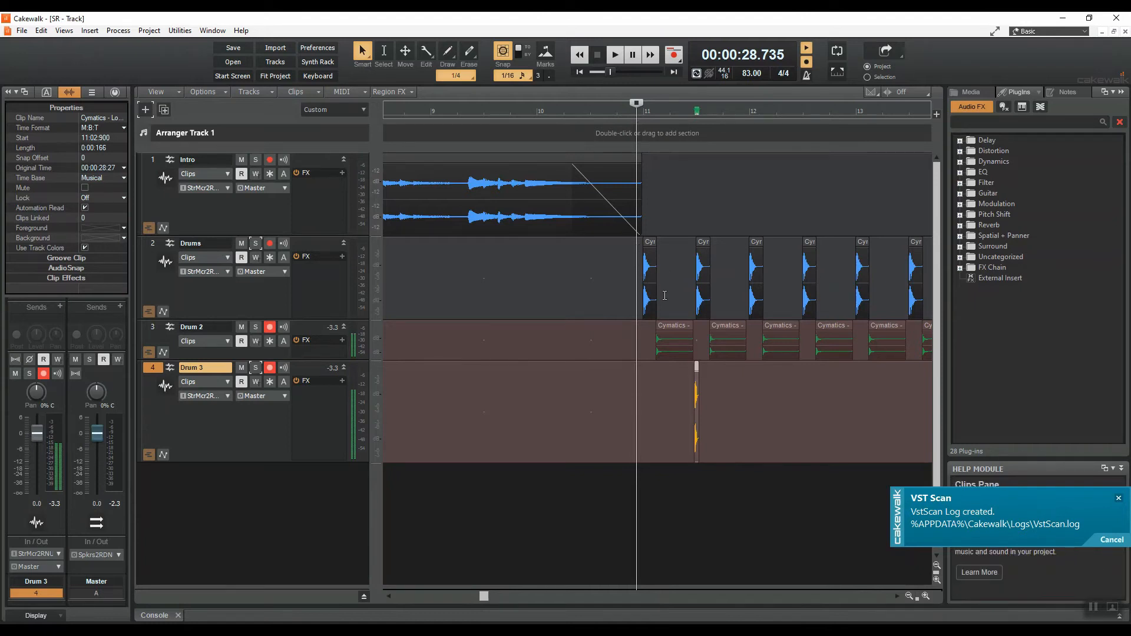
# - Play back the transition from the intro into measure 11 to check the percussion hit's timing
pyautogui.click(603, 113)
pyautogui.press('space')
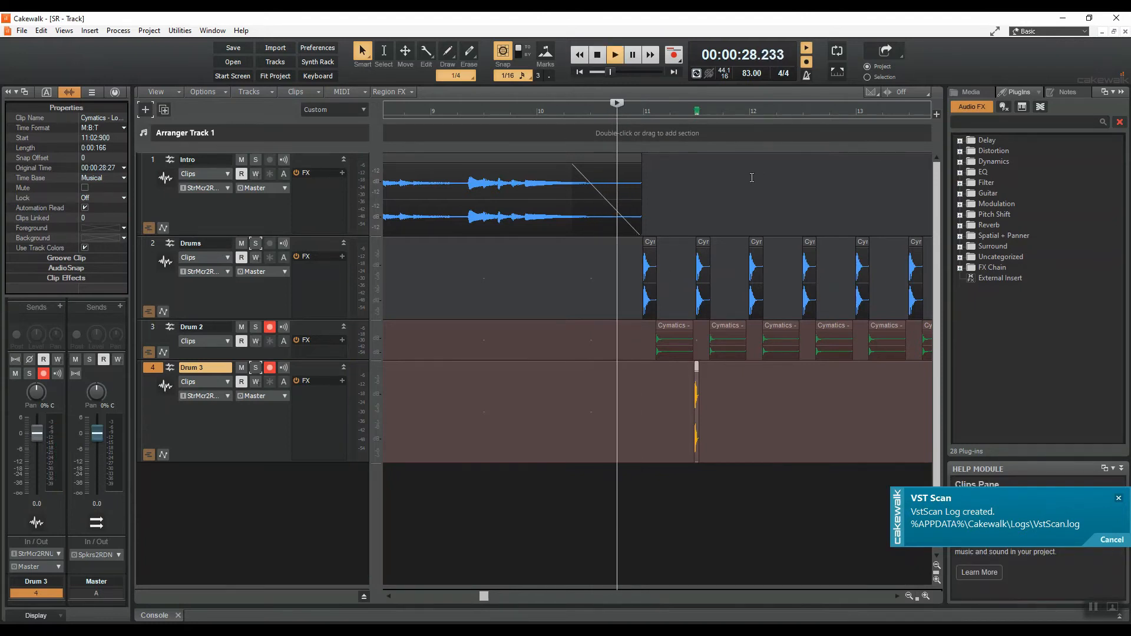
pyautogui.press('space')
pyautogui.click(626, 115)
pyautogui.press('space')
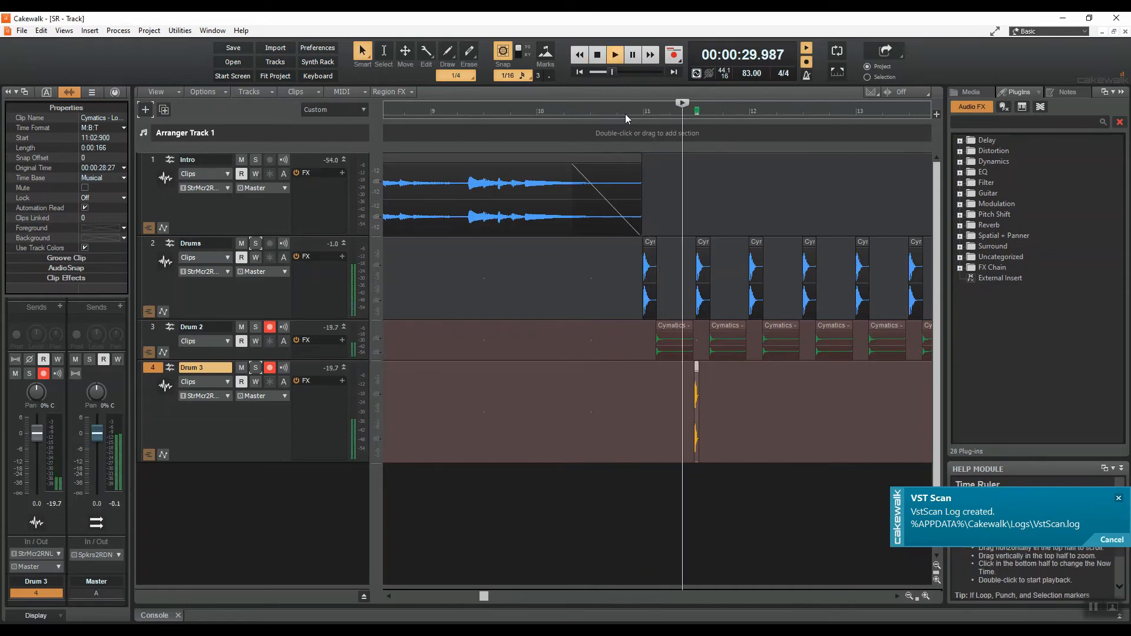
pyautogui.press('space')
# - Try the Drum 3 percussion hit earlier at 11:02:240 and play it back with the kicks and claps
pyautogui.click(925, 596)
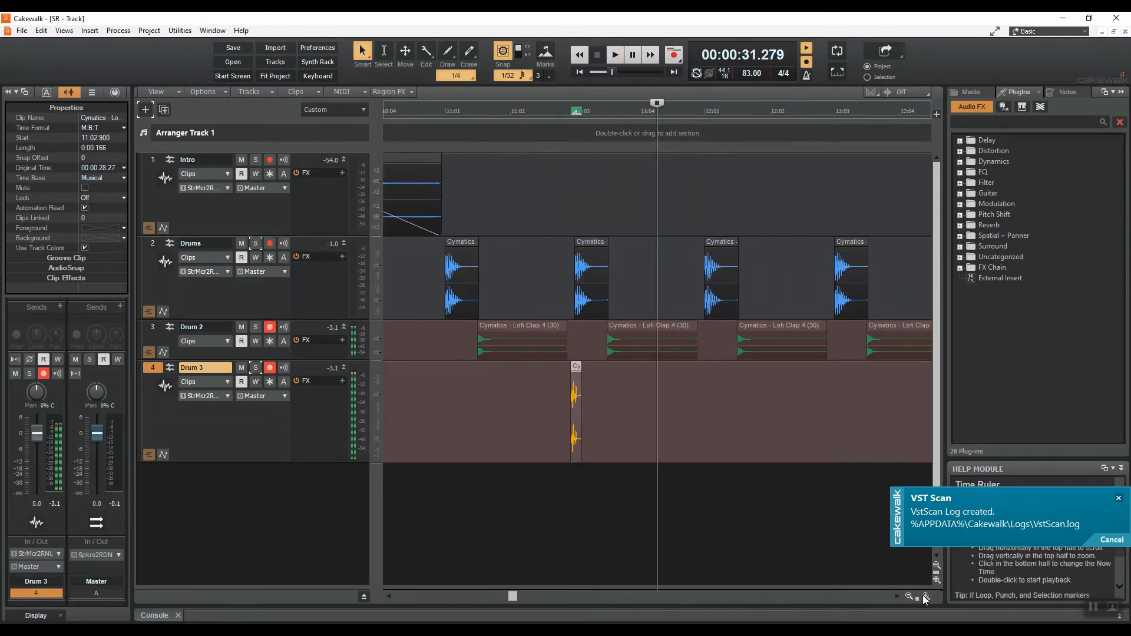
pyautogui.click(500, 114)
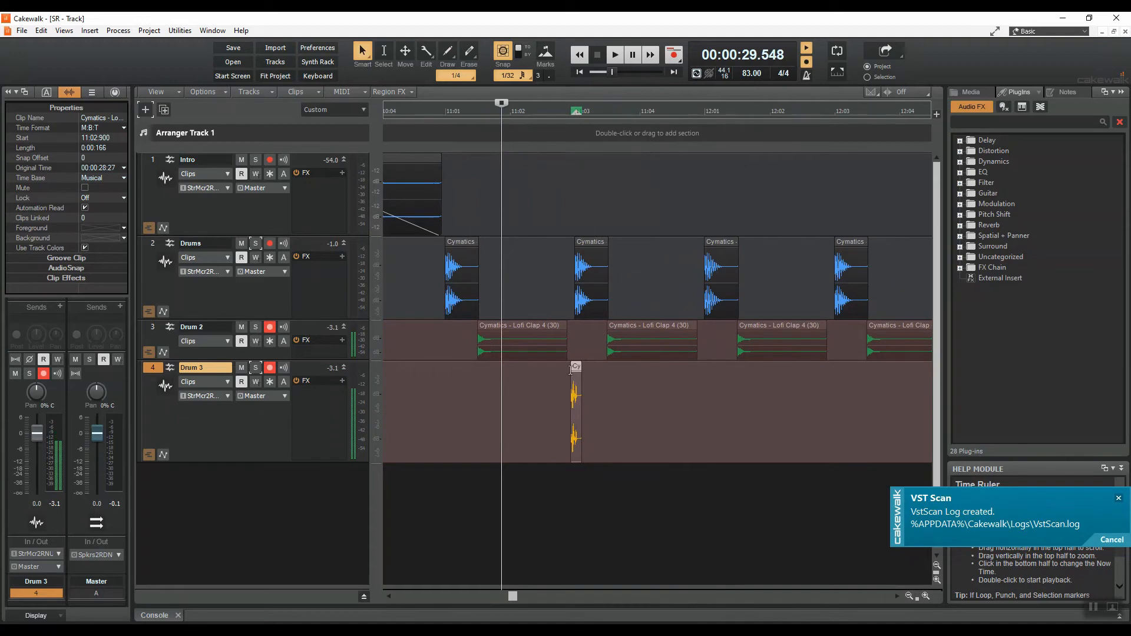
pyautogui.moveTo(575, 366); pyautogui.dragTo(529, 369)
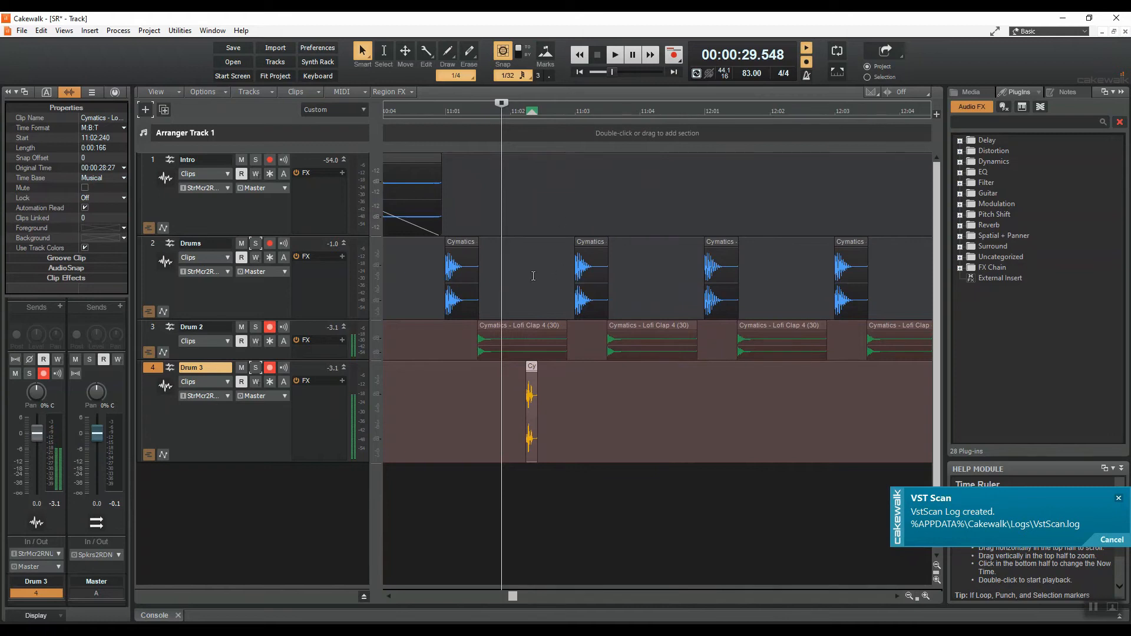
pyautogui.click(429, 117)
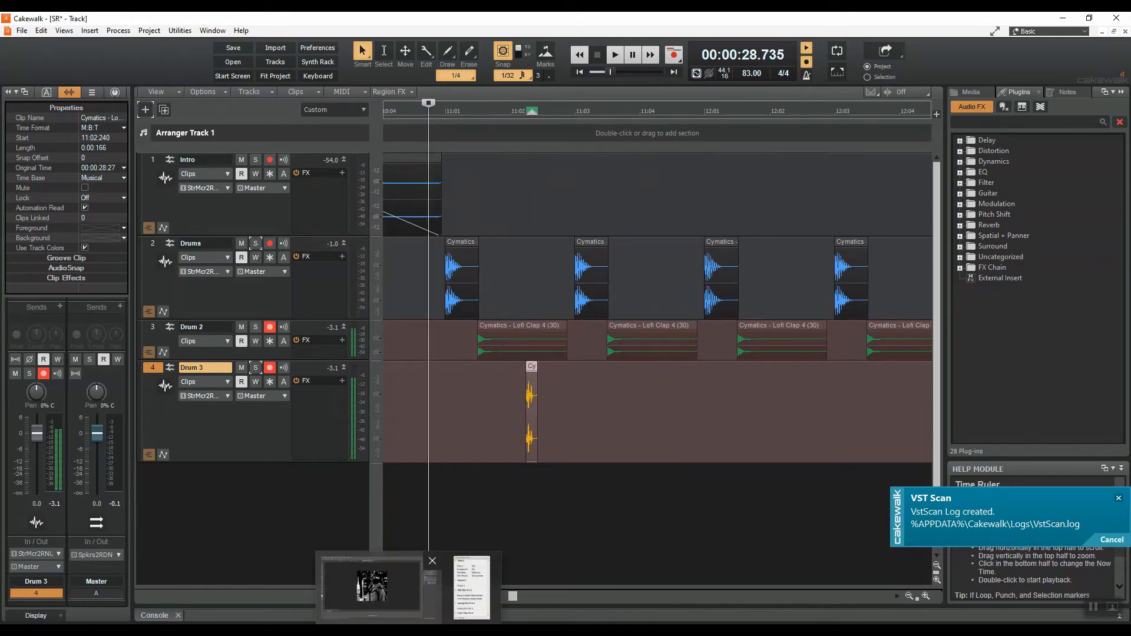
pyautogui.press('space')
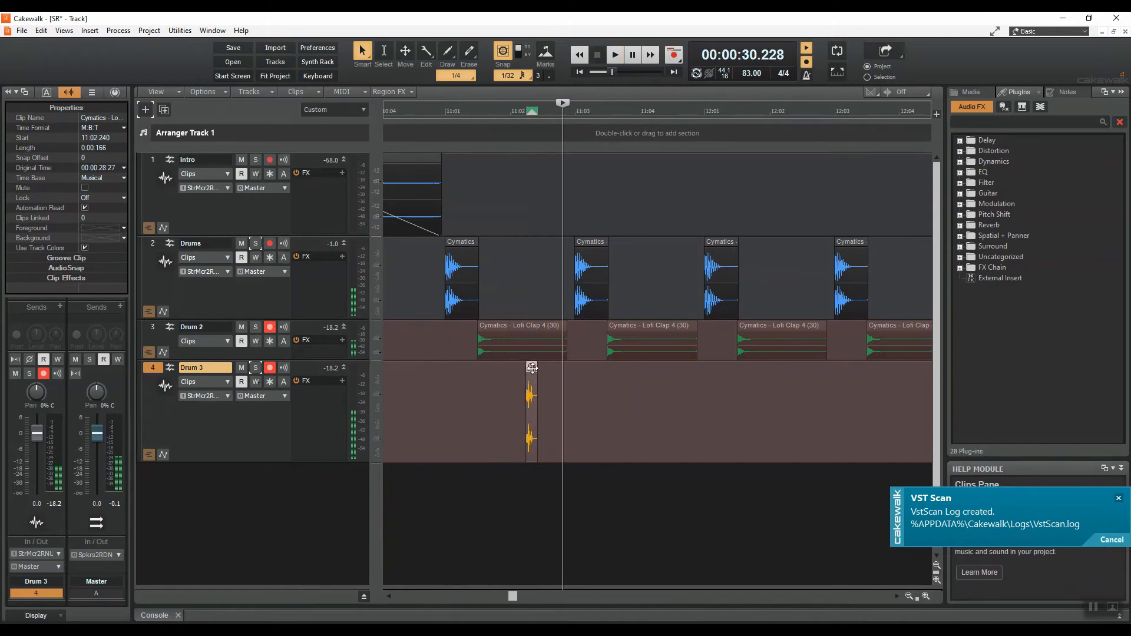
# - Nudge the percussion hit earlier to 11:02:120 and on to 11:02:000, playing back the pattern to check each position
pyautogui.moveTo(532, 368); pyautogui.dragTo(523, 368)
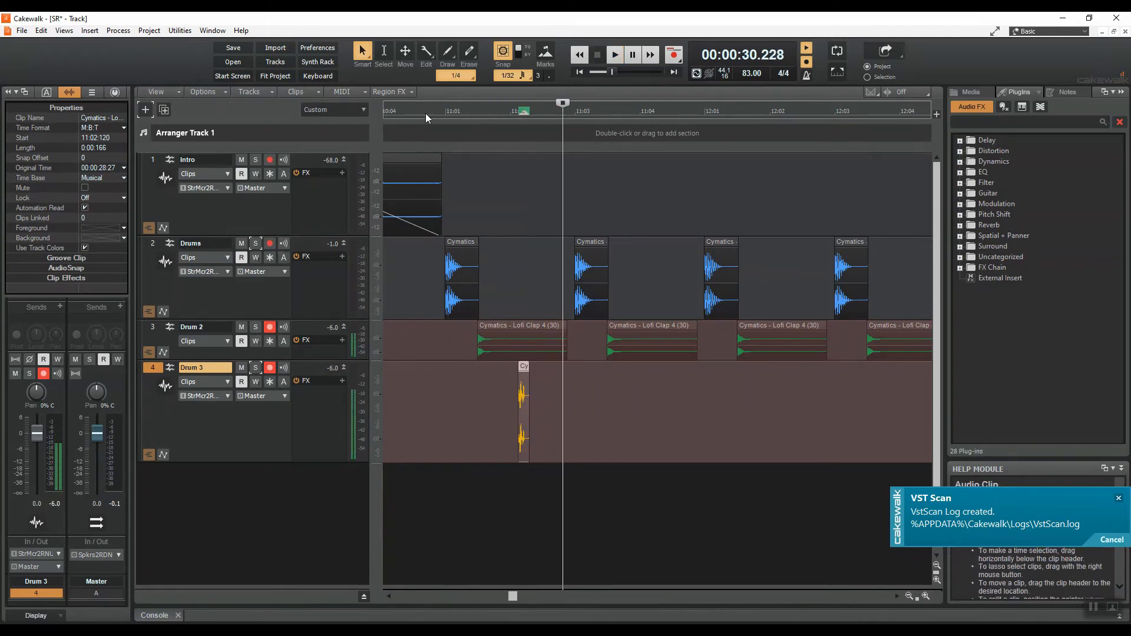
pyautogui.click(425, 114)
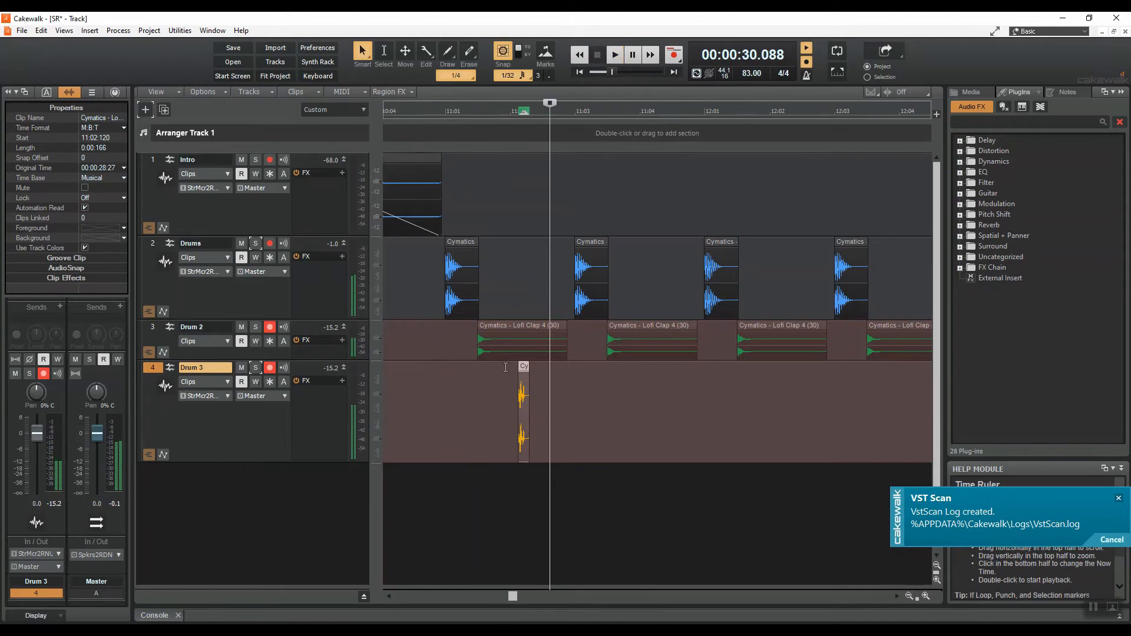
pyautogui.moveTo(524, 367); pyautogui.dragTo(515, 367)
pyautogui.click(475, 122)
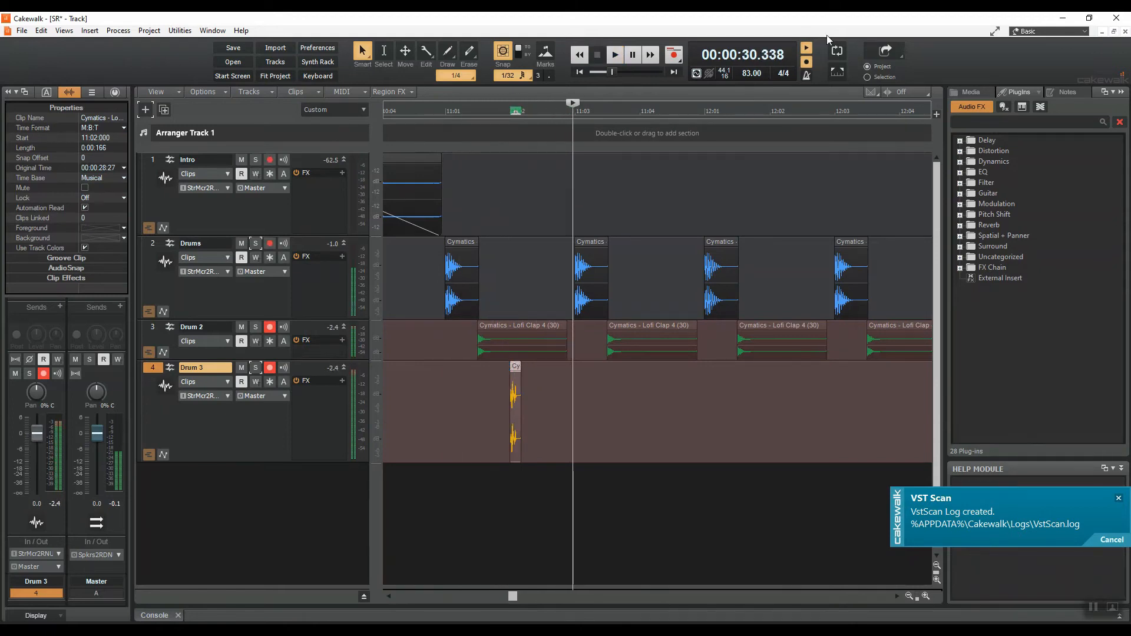
# - Turn off the metronome during playback and set the playback position just before the first kick
pyautogui.click(806, 47)
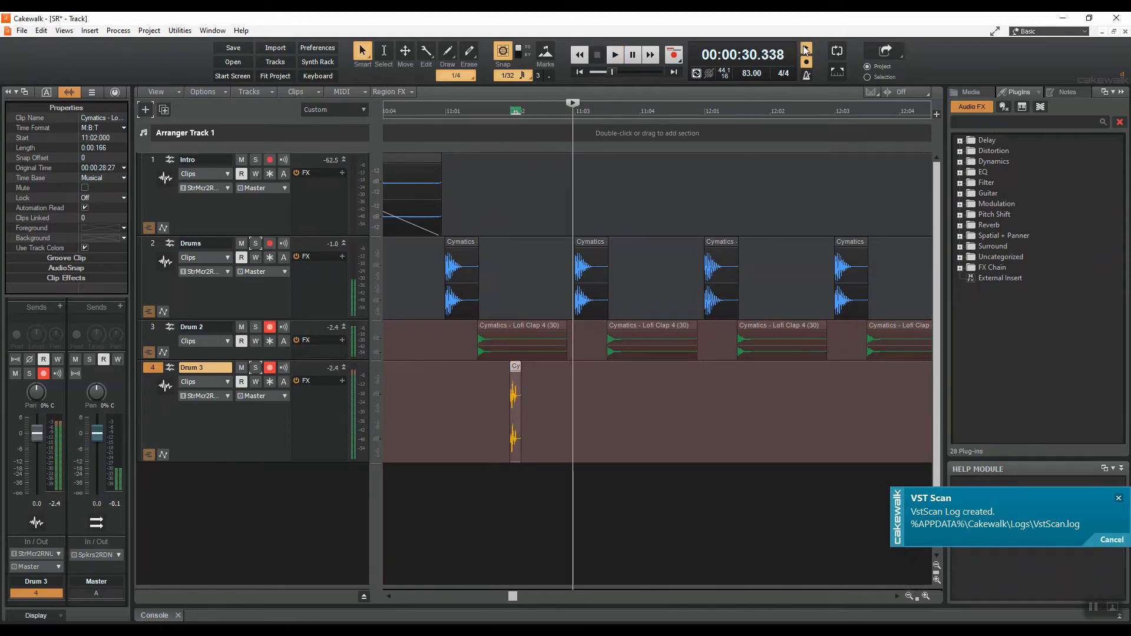
pyautogui.click(439, 115)
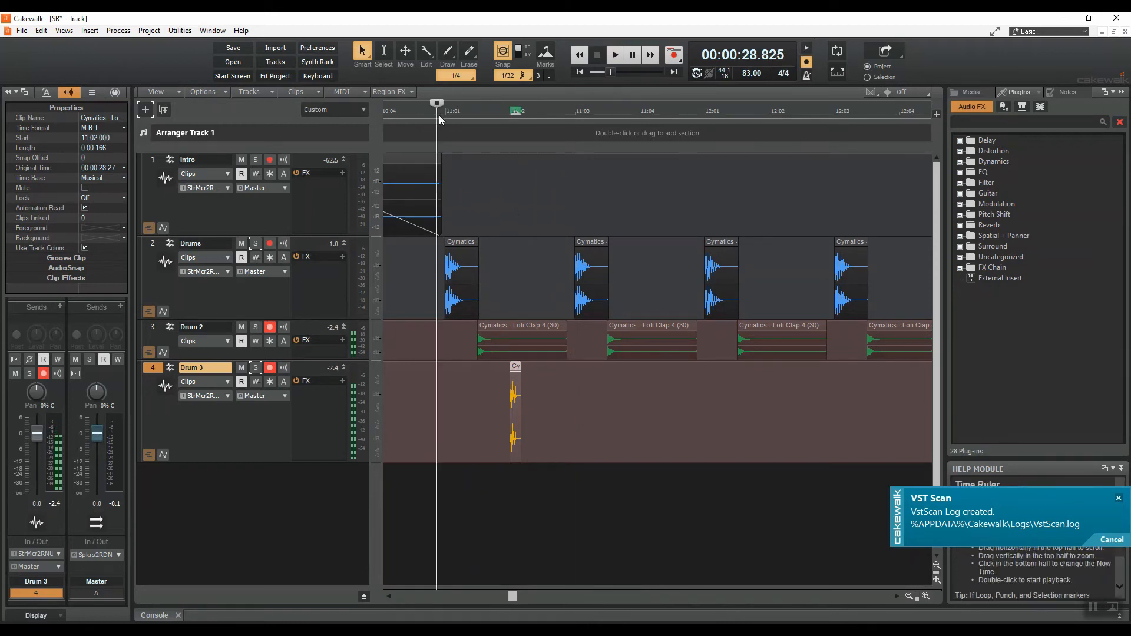
# - Copy the Drum 3 hit to beat 4 of measure 11 and beats 2 and 4 of measure 12, and play the result
pyautogui.moveTo(515, 372); pyautogui.dragTo(643, 379)
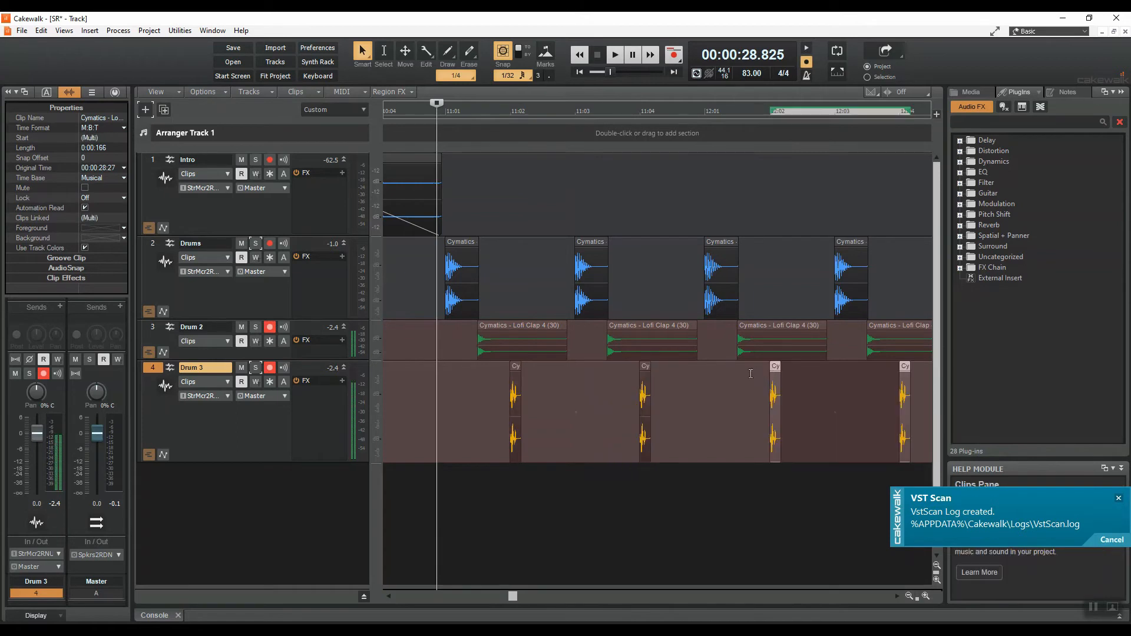
pyautogui.press('space')
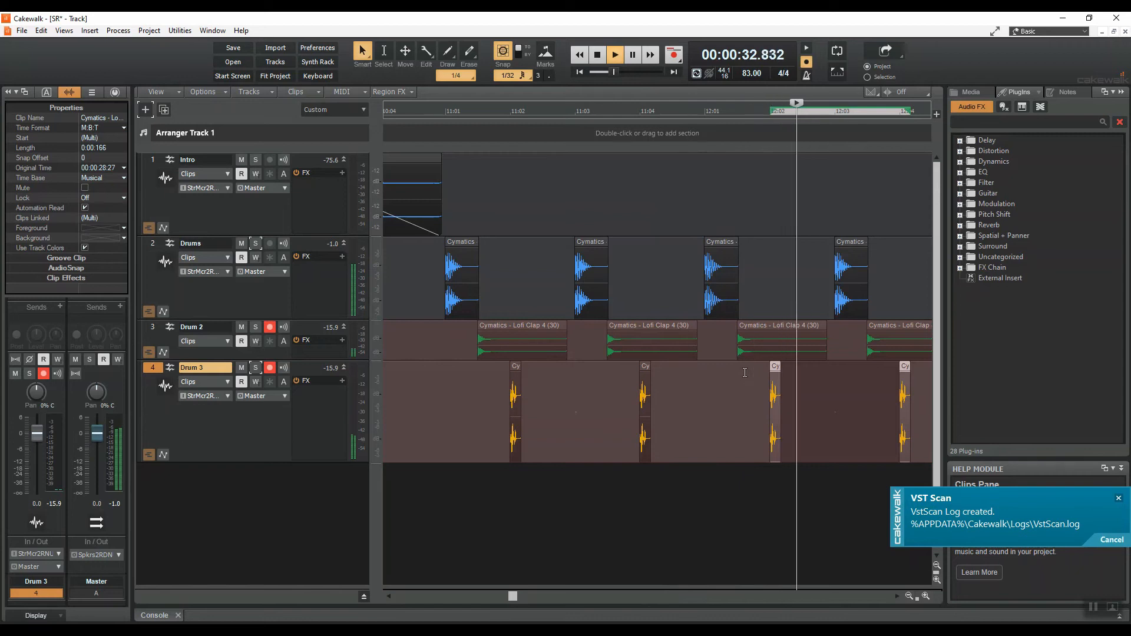
pyautogui.press('space')
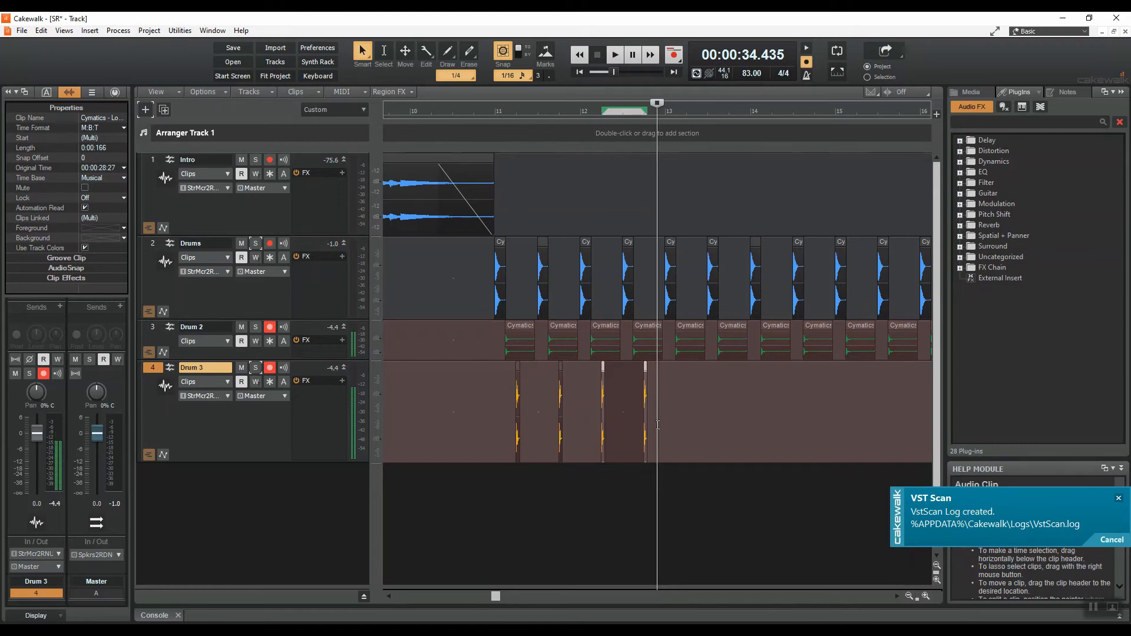
# - Copy the four Drum 3 hits earlier so the first copy starts at 11:01:240, and play back the doubled pattern
pyautogui.click(502, 117)
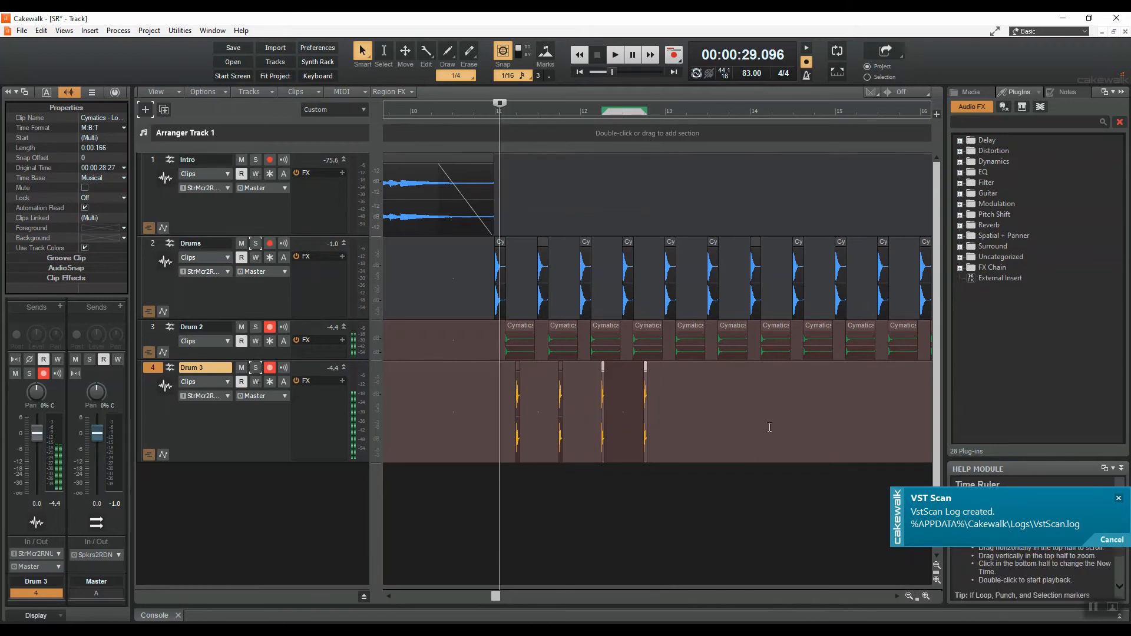
pyautogui.click(930, 597)
pyautogui.click(930, 597)
pyautogui.click(930, 597)
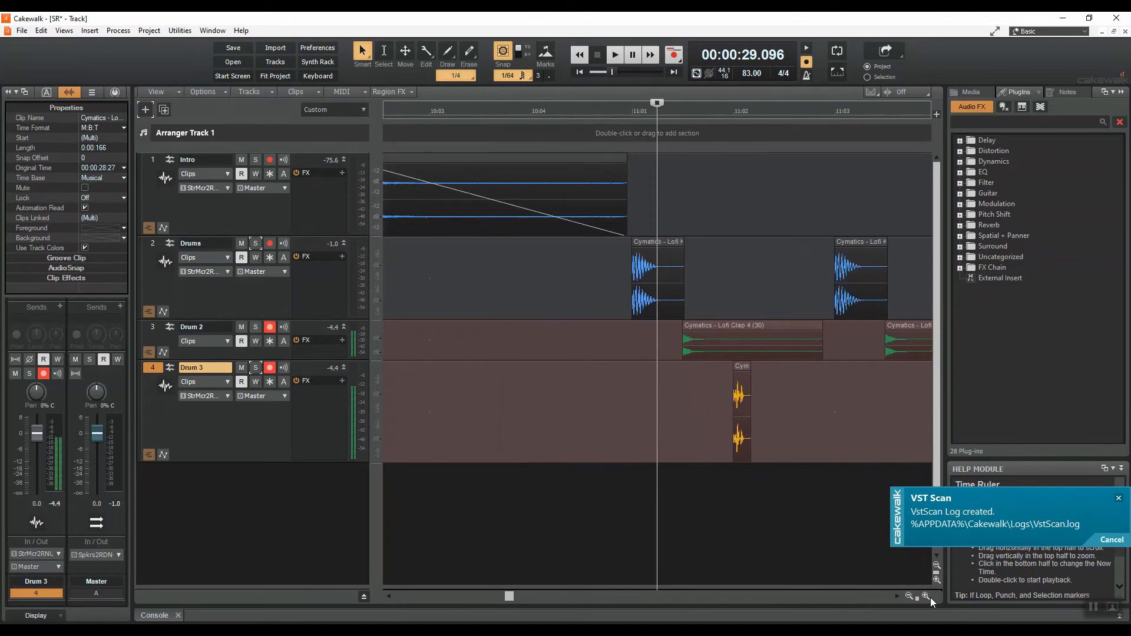
pyautogui.click(742, 367)
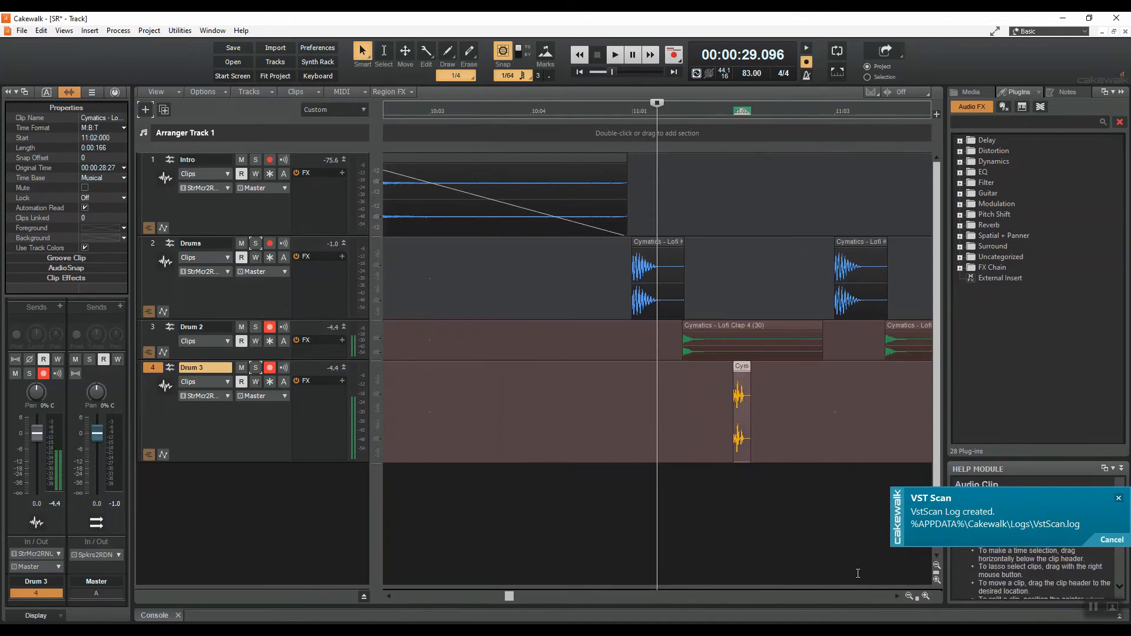
pyautogui.click(910, 595)
pyautogui.click(910, 594)
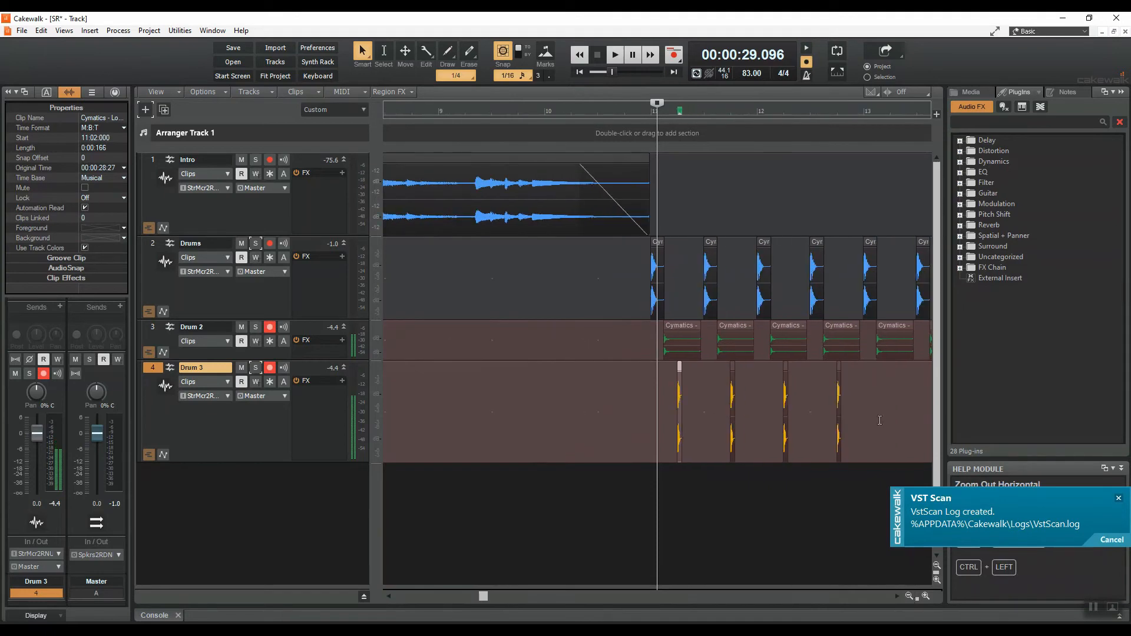
pyautogui.keyDown('shift'); pyautogui.click(840, 373); pyautogui.keyUp('shift')
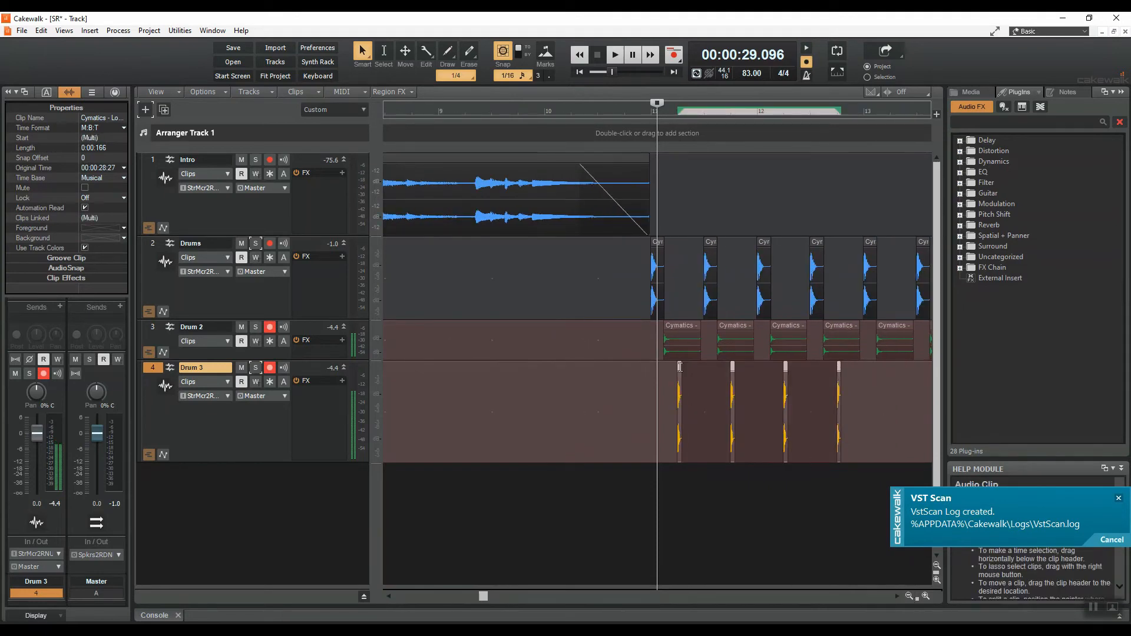
pyautogui.moveTo(679, 369); pyautogui.dragTo(662, 370)
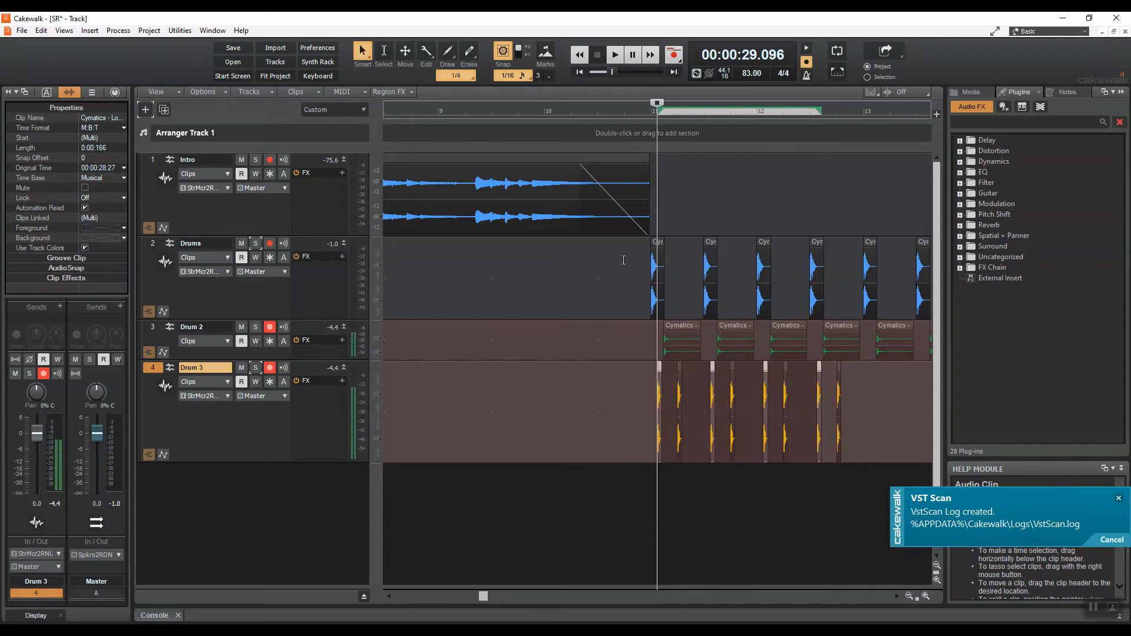
pyautogui.click(639, 115)
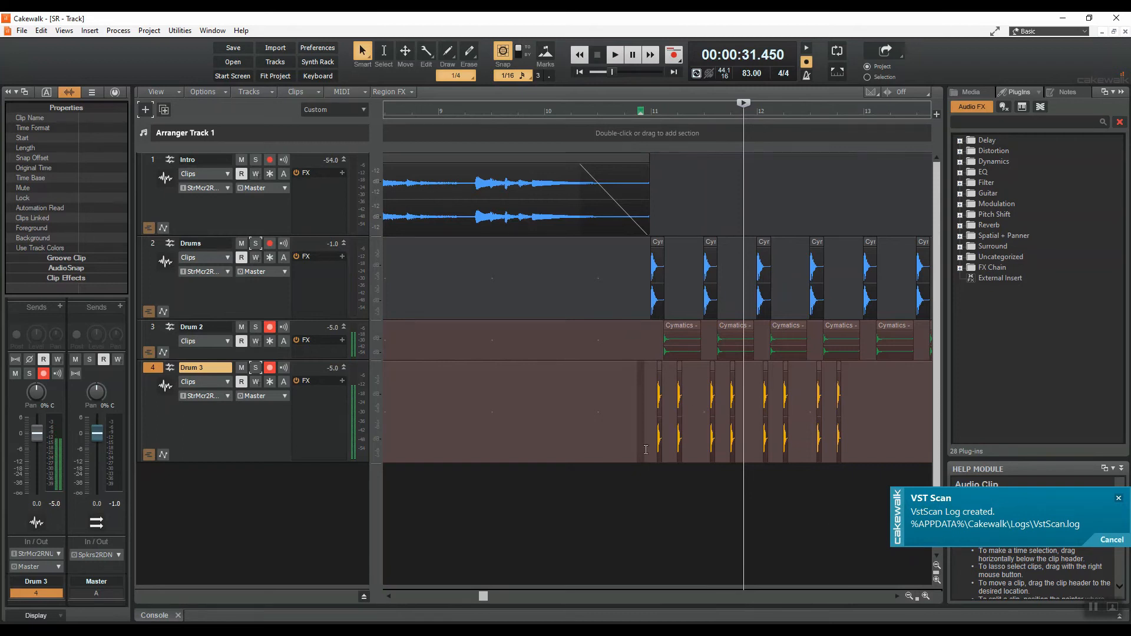
# - Select all eight Drum 3 hits and duplicate them along the track until they reach the end of the clap pattern
pyautogui.click(657, 378)
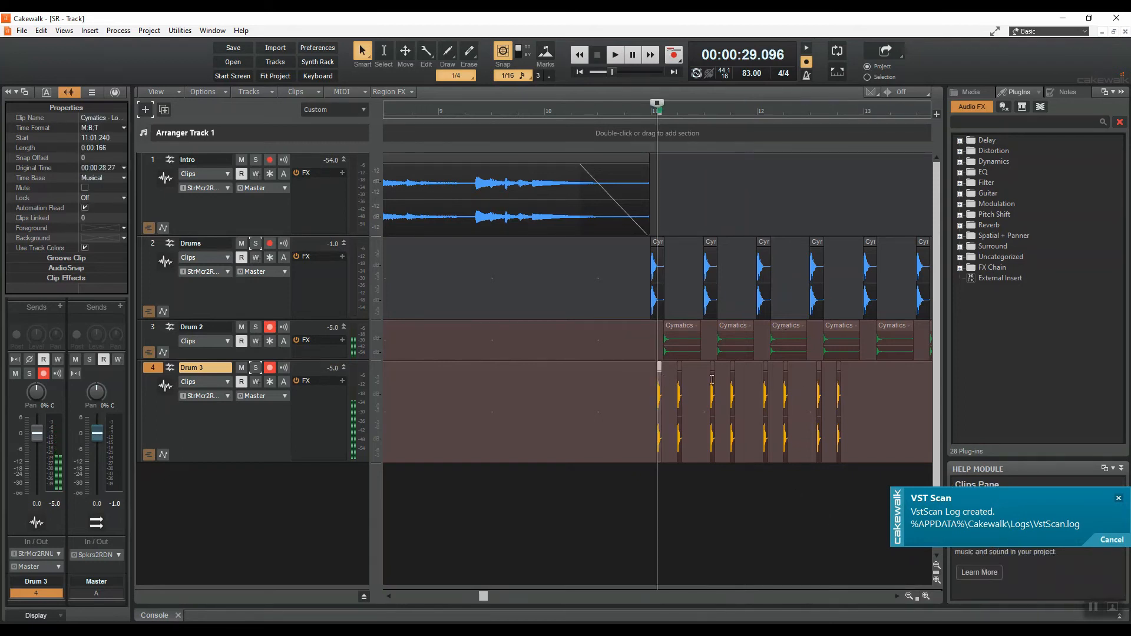
pyautogui.keyDown('shift'); pyautogui.click(839, 381); pyautogui.keyUp('shift')
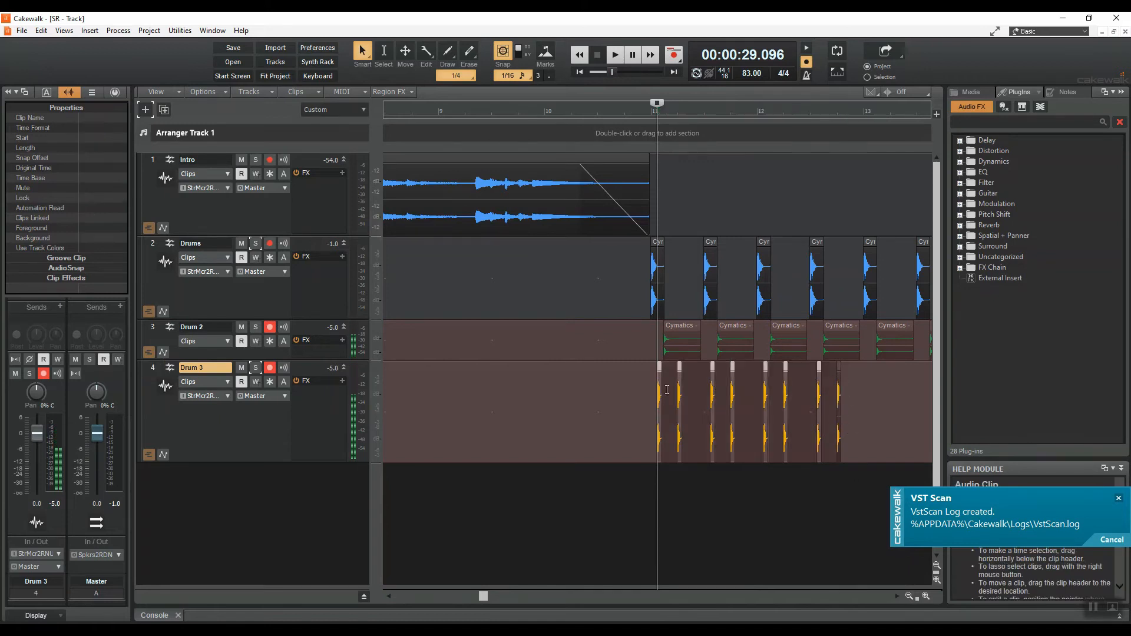
pyautogui.moveTo(628, 387); pyautogui.dragTo(876, 397)
pyautogui.click(926, 596)
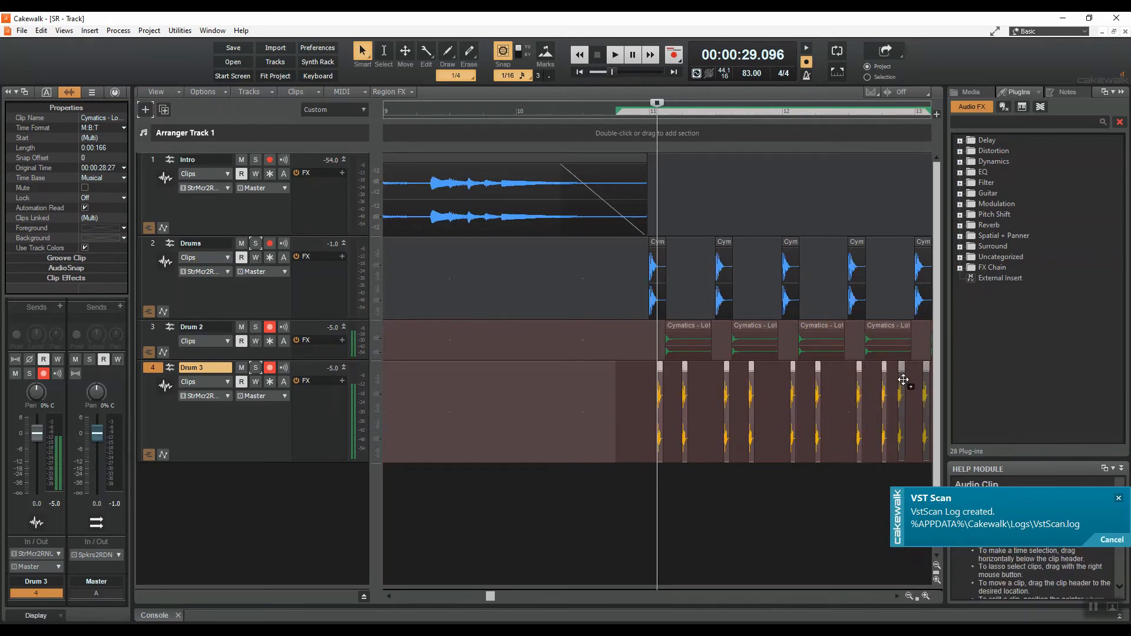
pyautogui.hscroll(2, 861, 398)
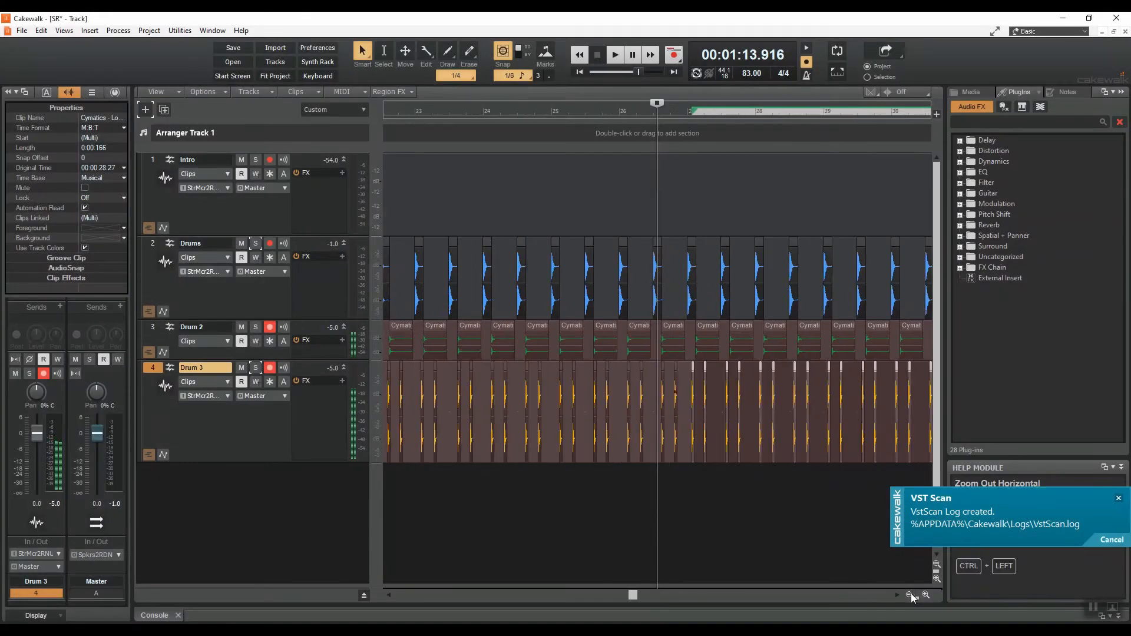
pyautogui.click(909, 596)
pyautogui.click(907, 596)
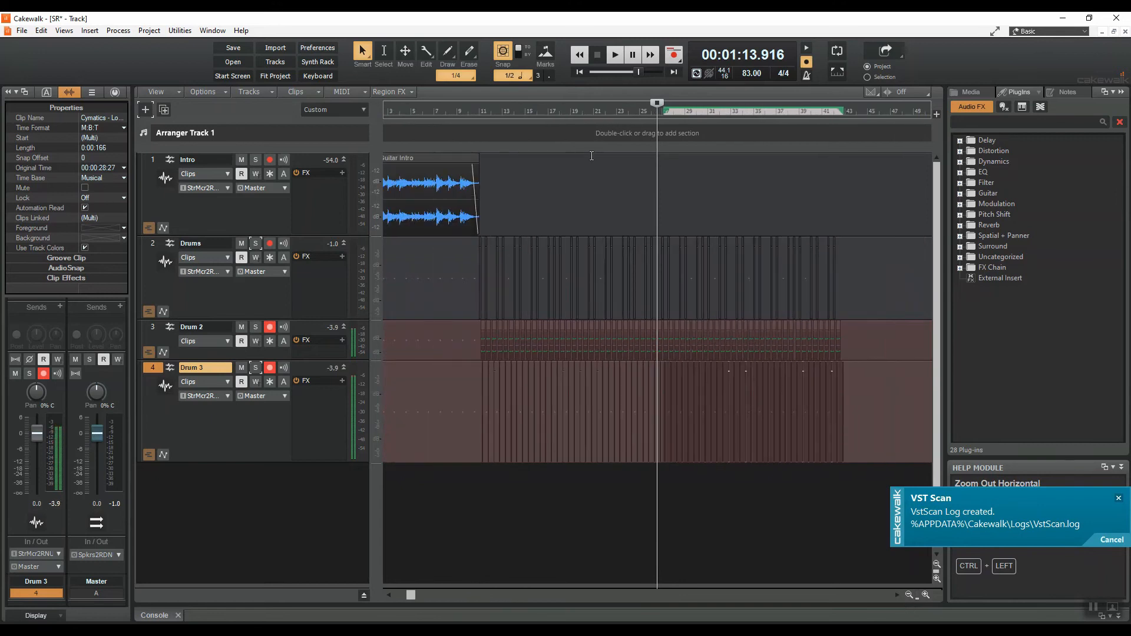
# - Play back the drum pattern from just before measure 10, through the end of the guitar intro and into the drums
pyautogui.click(469, 111)
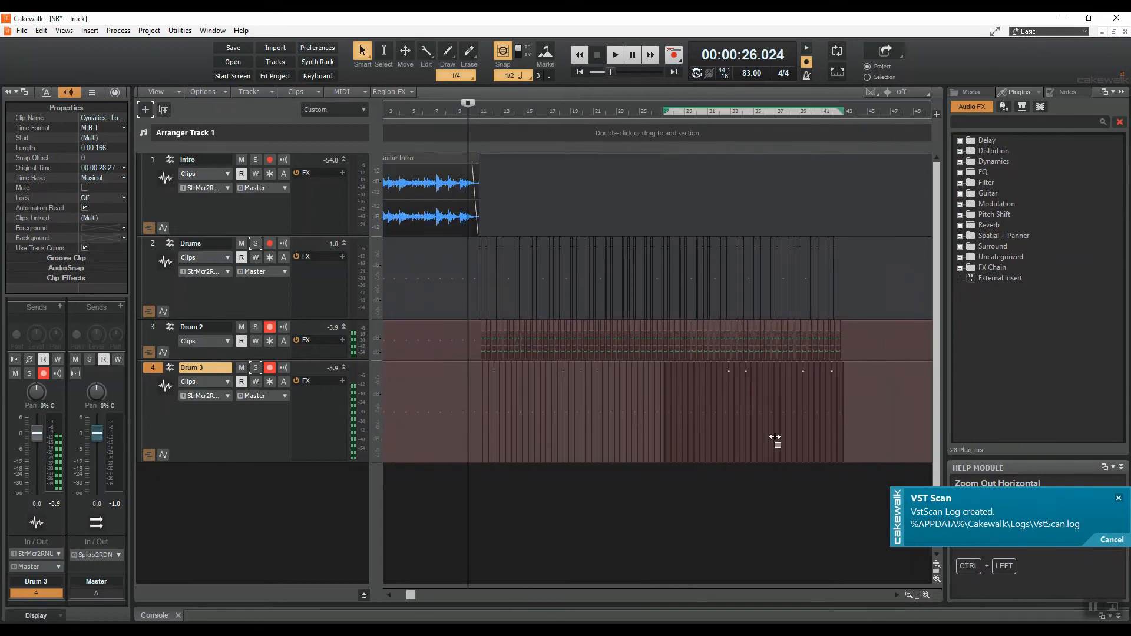
pyautogui.click(924, 595)
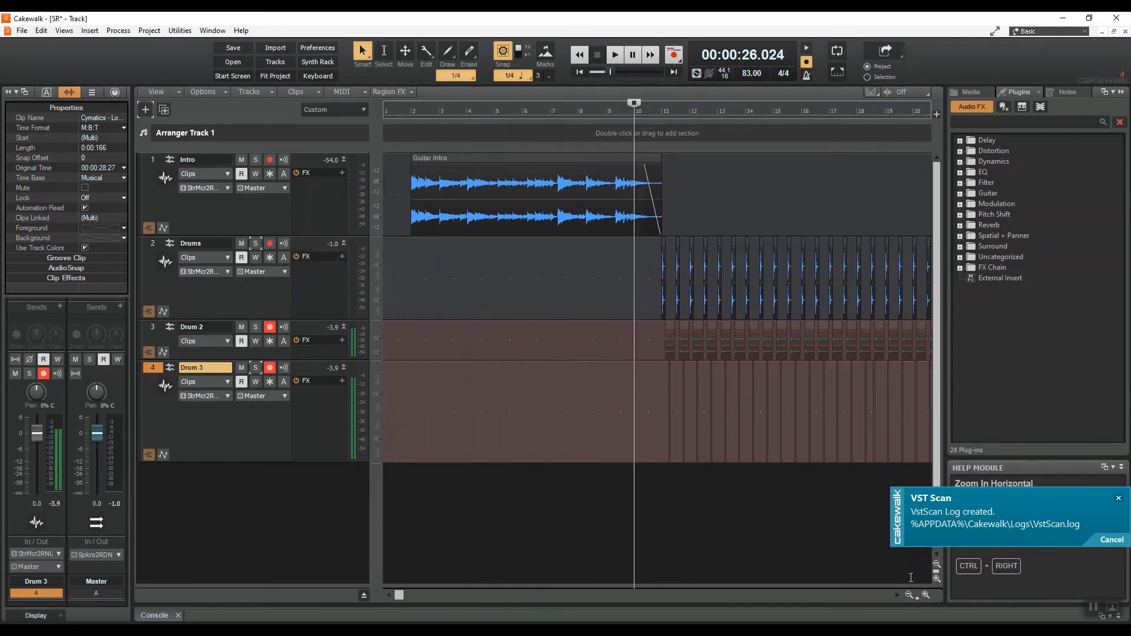
pyautogui.scroll(3, 817, 397)
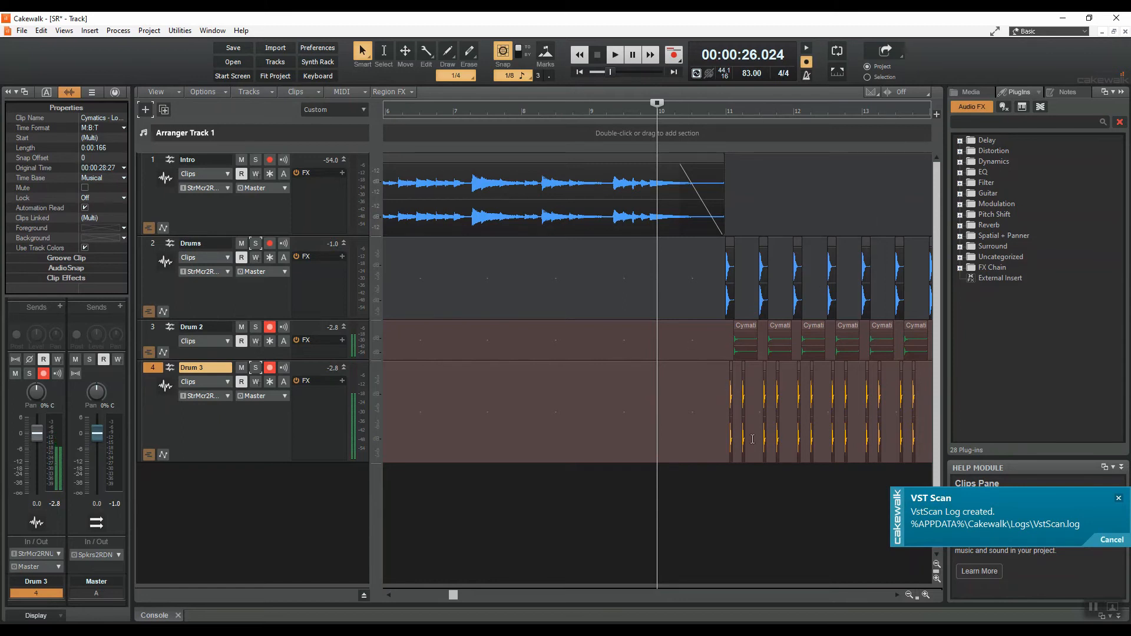
pyautogui.press('space')
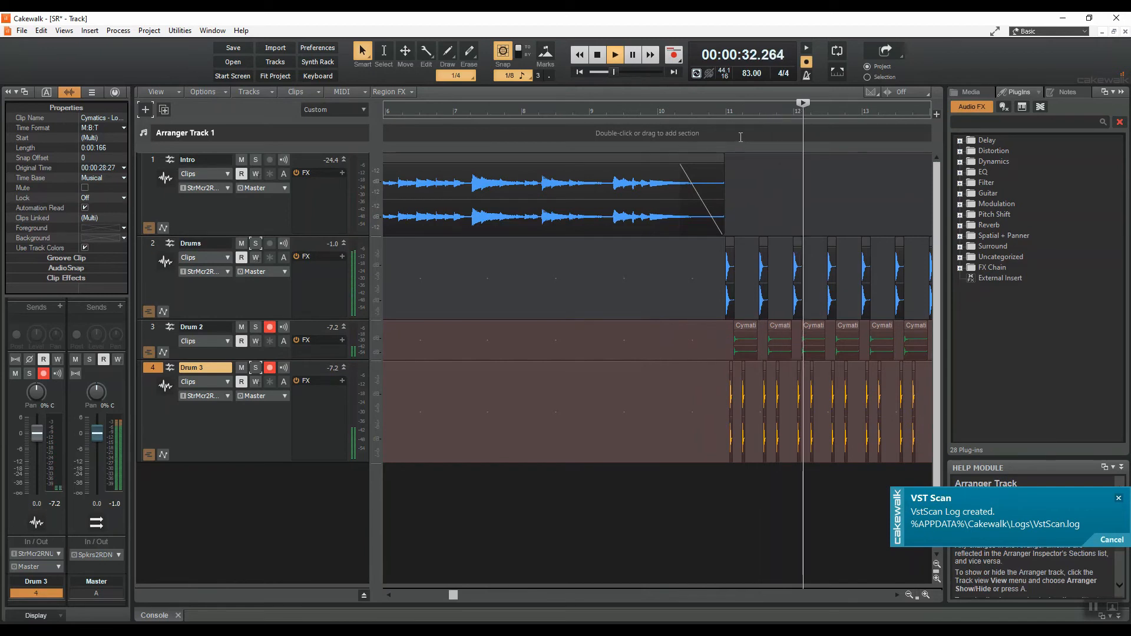
pyautogui.press('space')
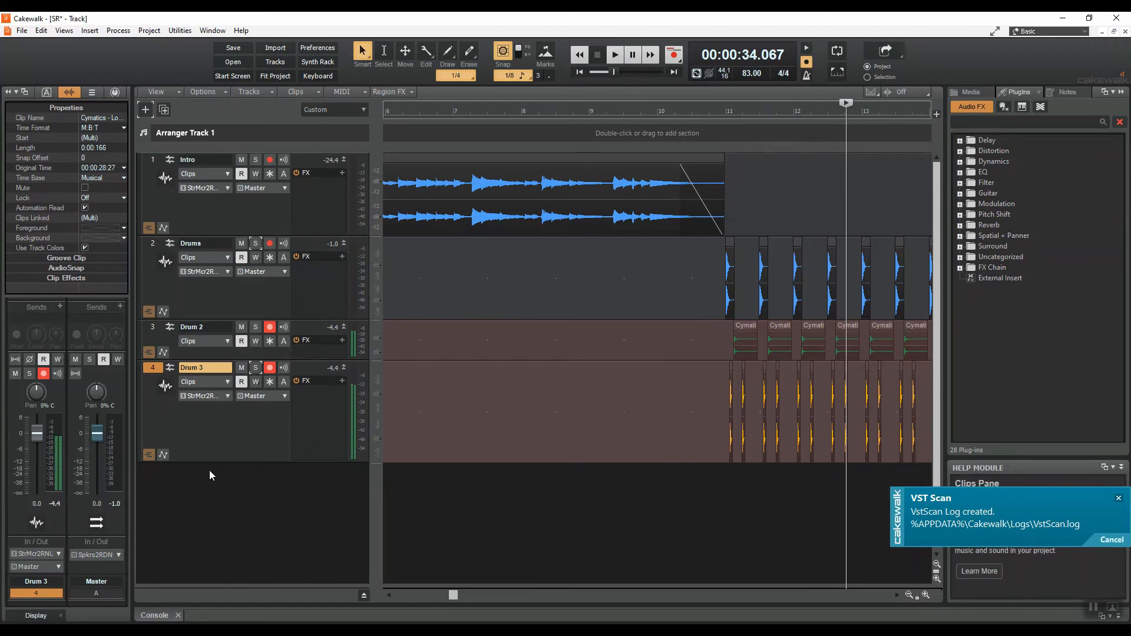
# - Reduce the height of the Drum 3 track, add a new audio track below it and expand the new track
pyautogui.moveTo(217, 462); pyautogui.dragTo(214, 419)
pyautogui.click(150, 113)
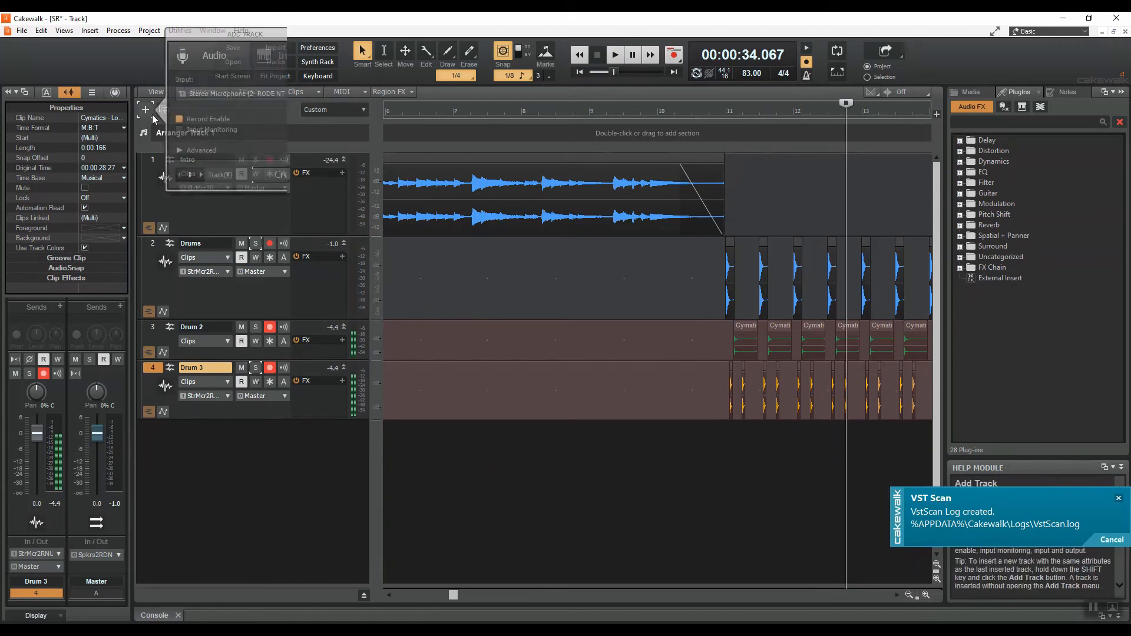
pyautogui.click(287, 175)
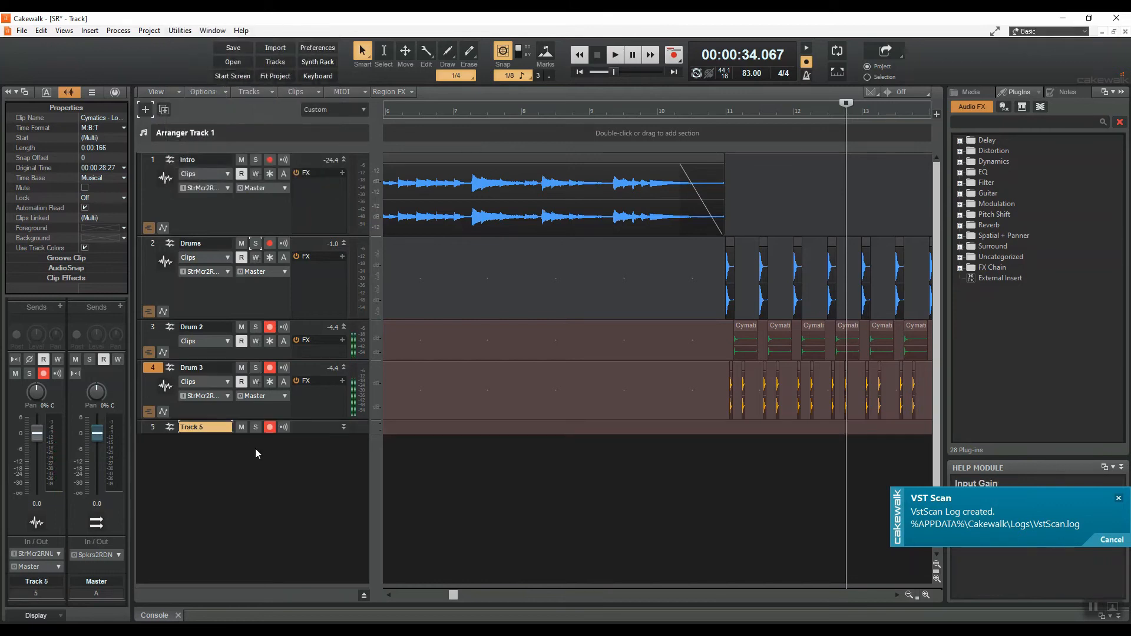
pyautogui.click(343, 427)
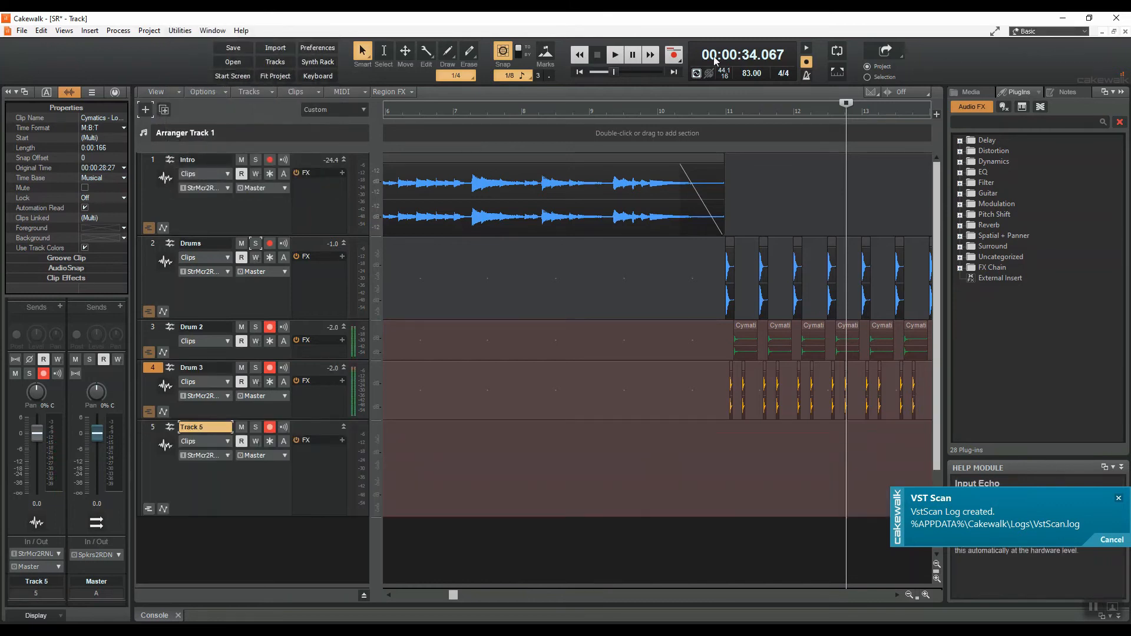
# - Import Cymatics - Lofi Percussion 8 into Track 5 at the first clap of measure 11
pyautogui.click(731, 119)
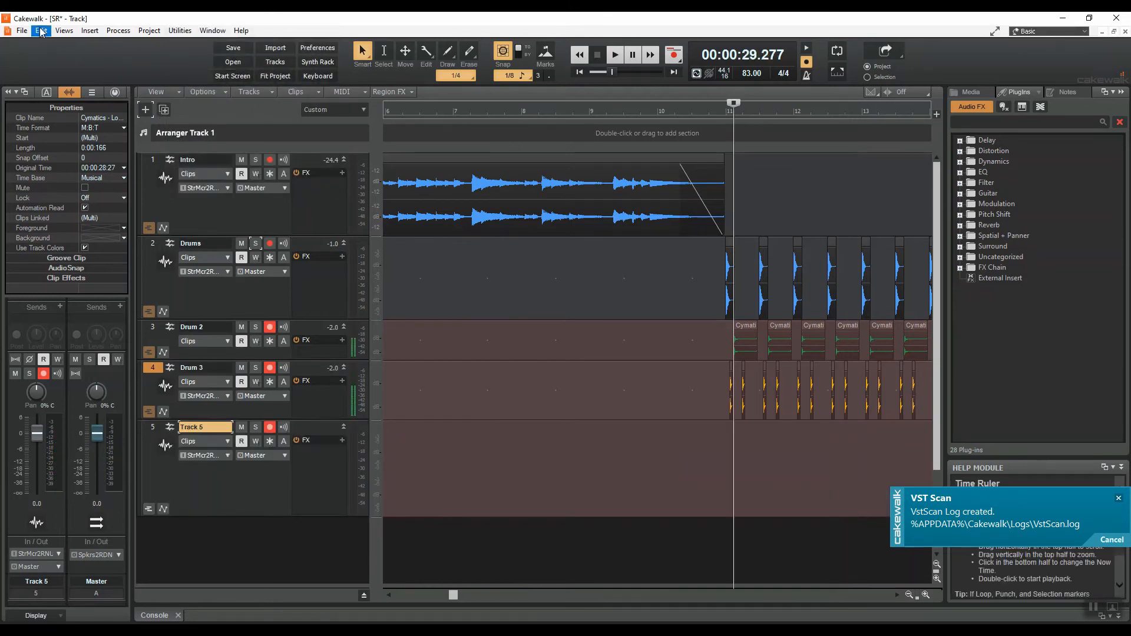
pyautogui.click(21, 30)
pyautogui.moveTo(87, 156)
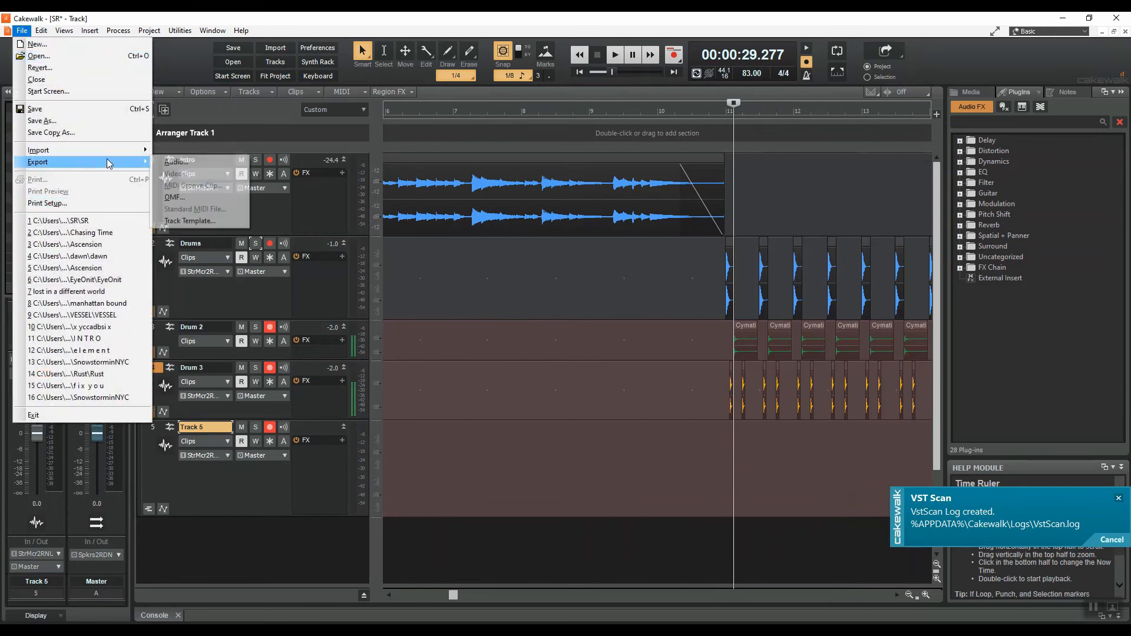
pyautogui.click(176, 163)
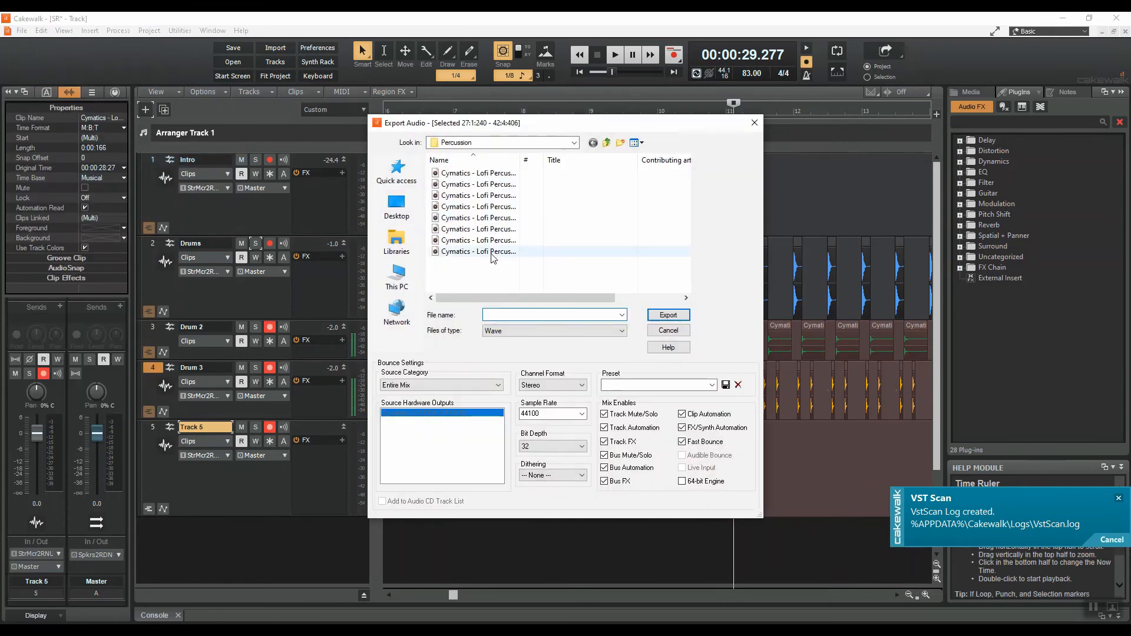
pyautogui.click(475, 253)
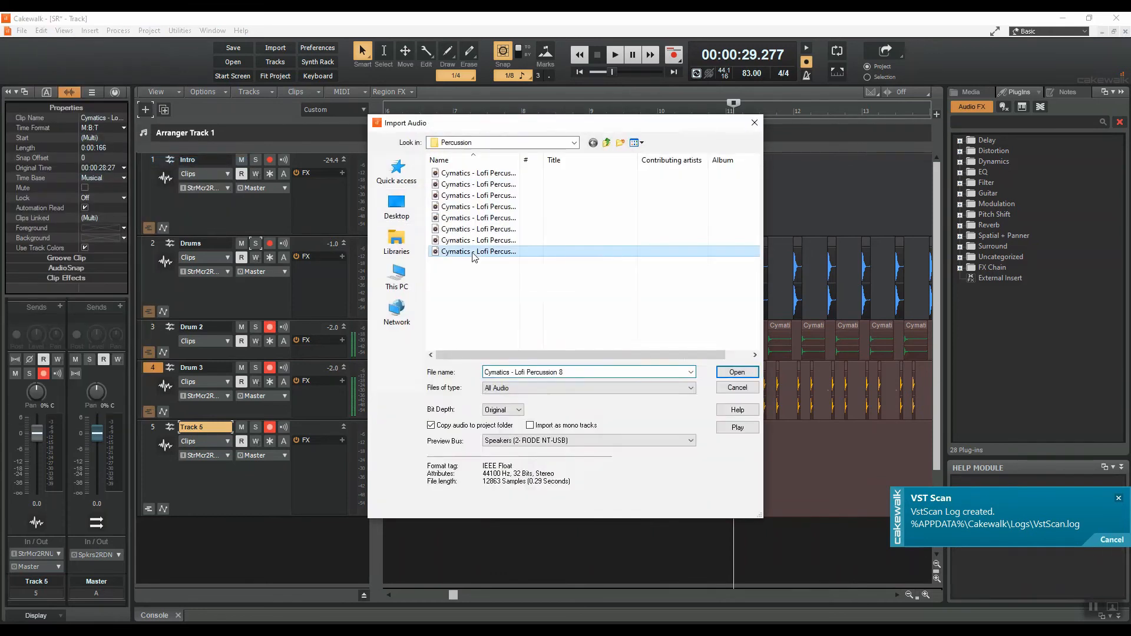
pyautogui.click(747, 370)
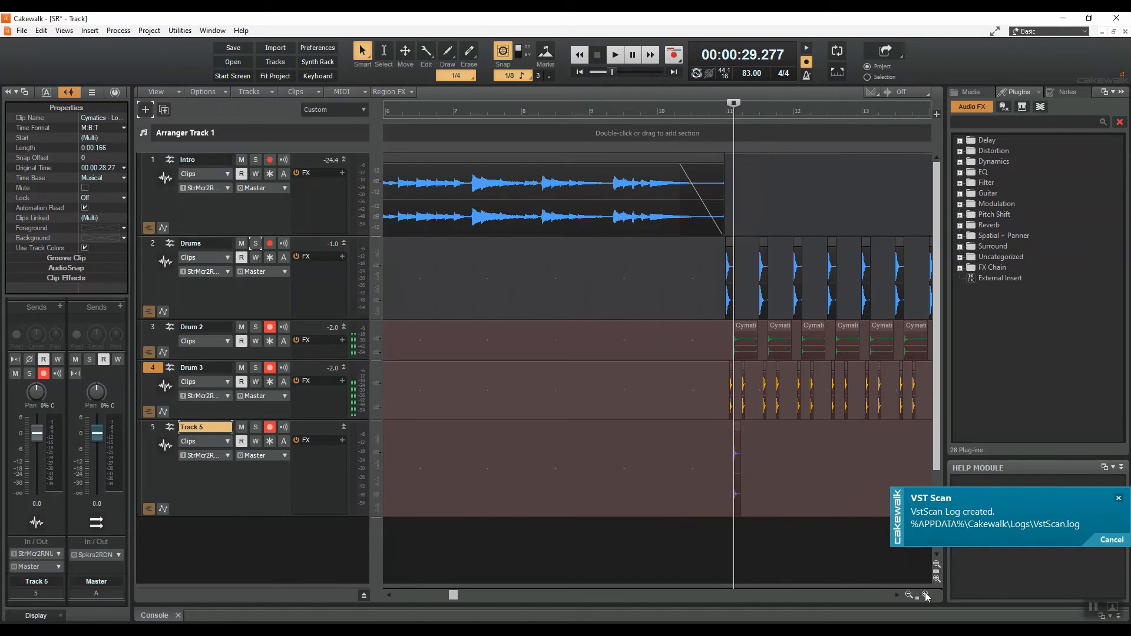
# - Disarm recording on Drum 2, Drum 3 and Track 5
pyautogui.click(269, 327)
pyautogui.click(269, 368)
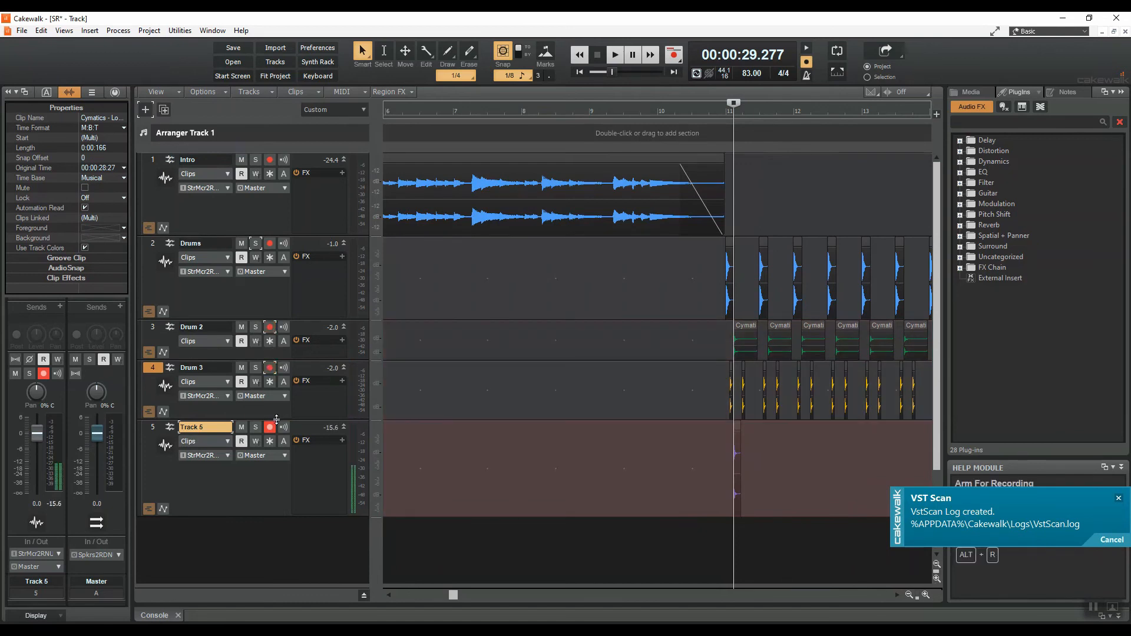
pyautogui.click(269, 427)
# - Move the Lofi Percussion 8 clip on Track 5 slightly earlier to 11:01:420 and play the pattern
pyautogui.click(926, 595)
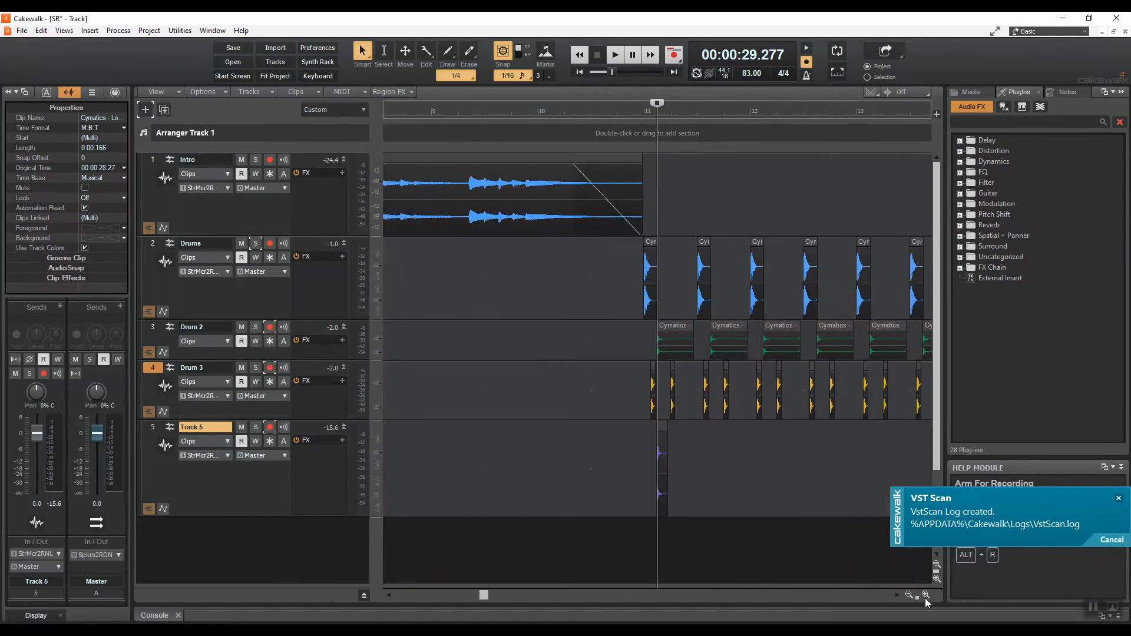
pyautogui.click(926, 594)
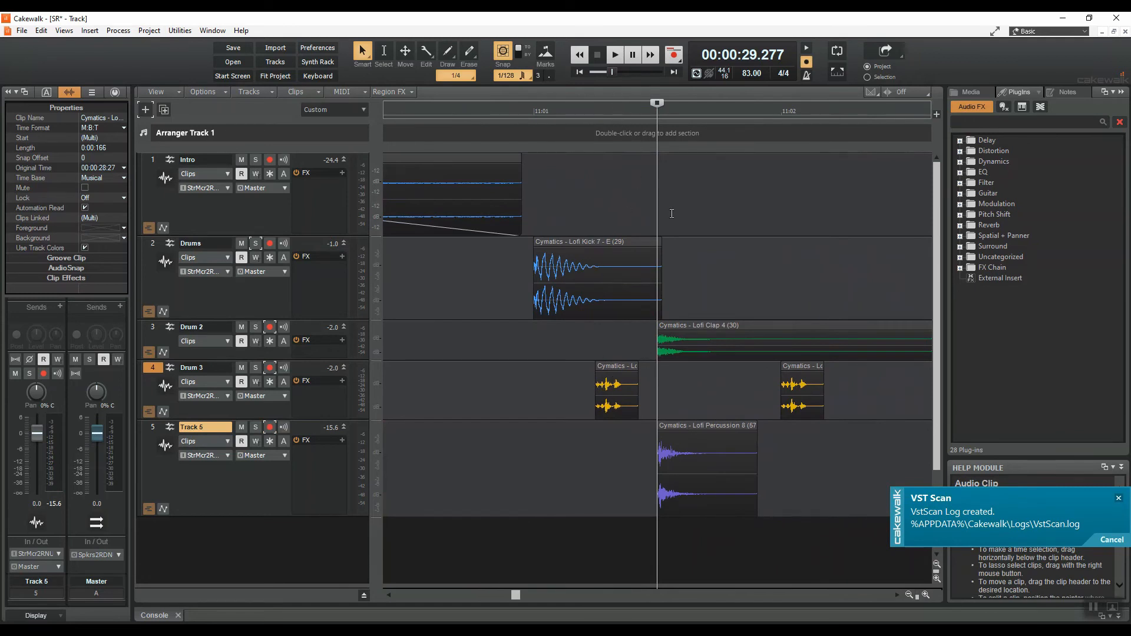
pyautogui.moveTo(689, 429); pyautogui.dragTo(670, 433)
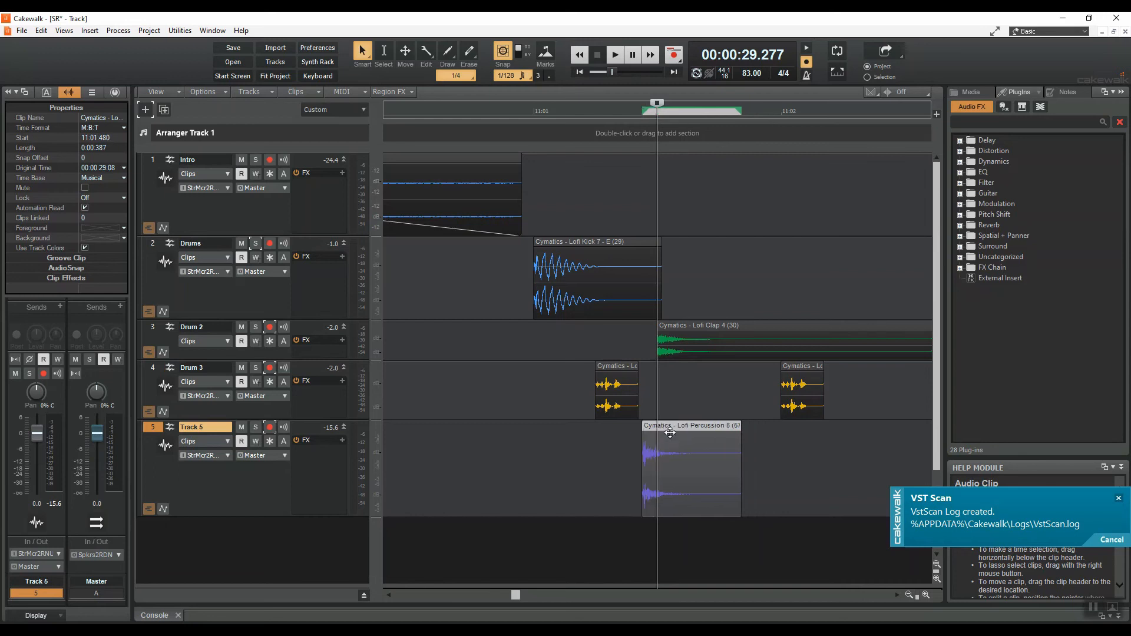
pyautogui.doubleClick(564, 110)
pyautogui.press('space')
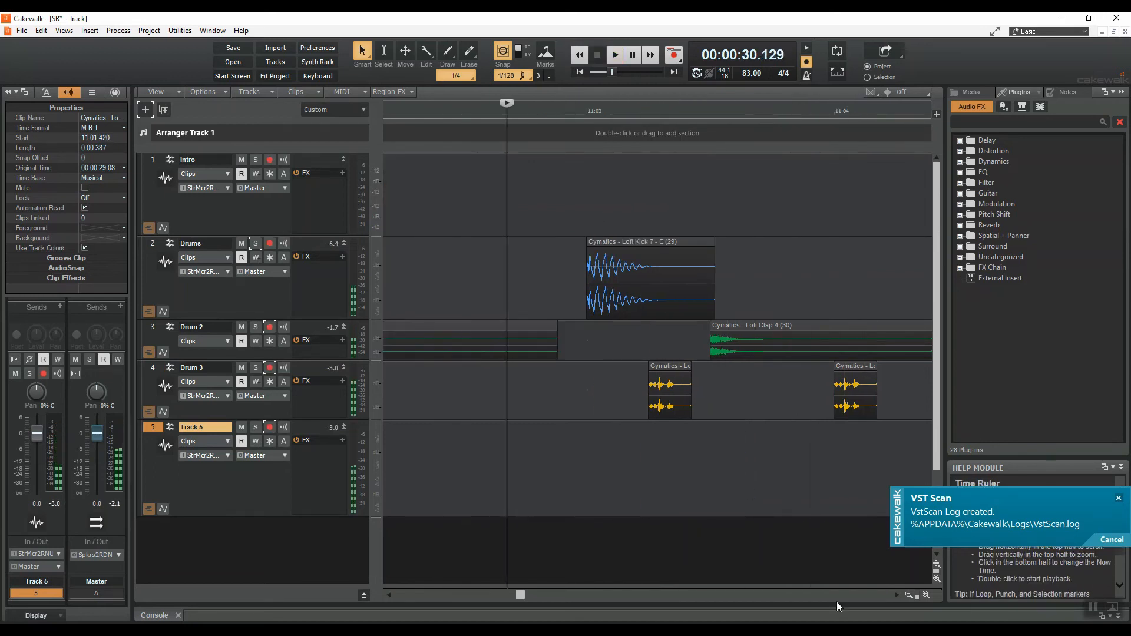
# - Try the Lofi Percussion 8 clip at 11:01:720 and at 11:02:360, playing back the pattern each time
pyautogui.hotkey('ctrl', 'Left')
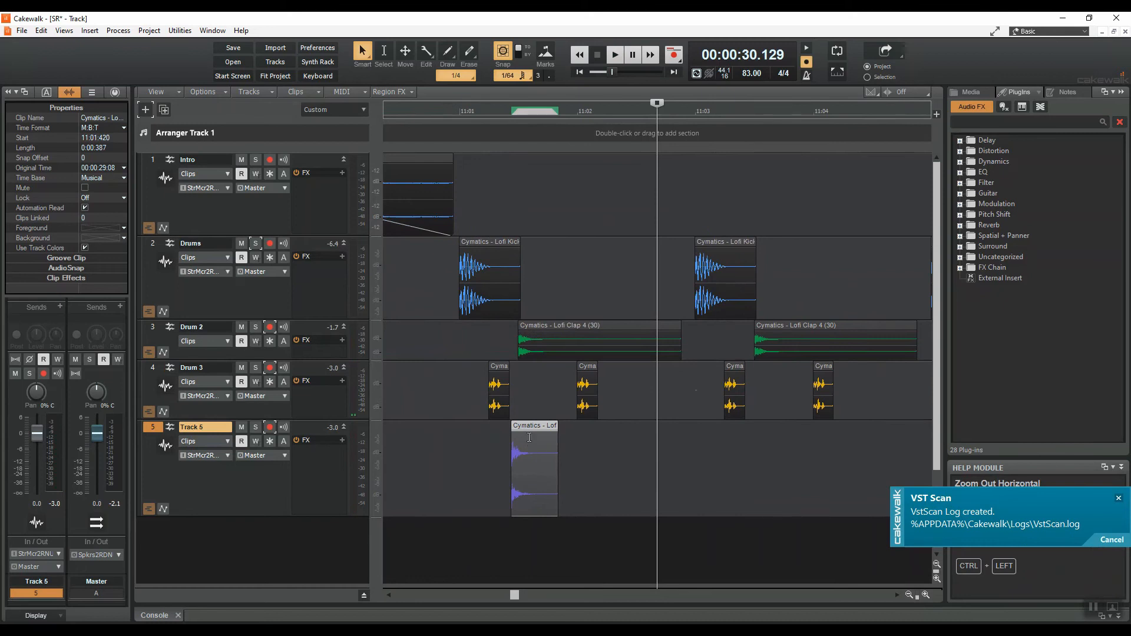
pyautogui.moveTo(527, 430); pyautogui.dragTo(563, 434)
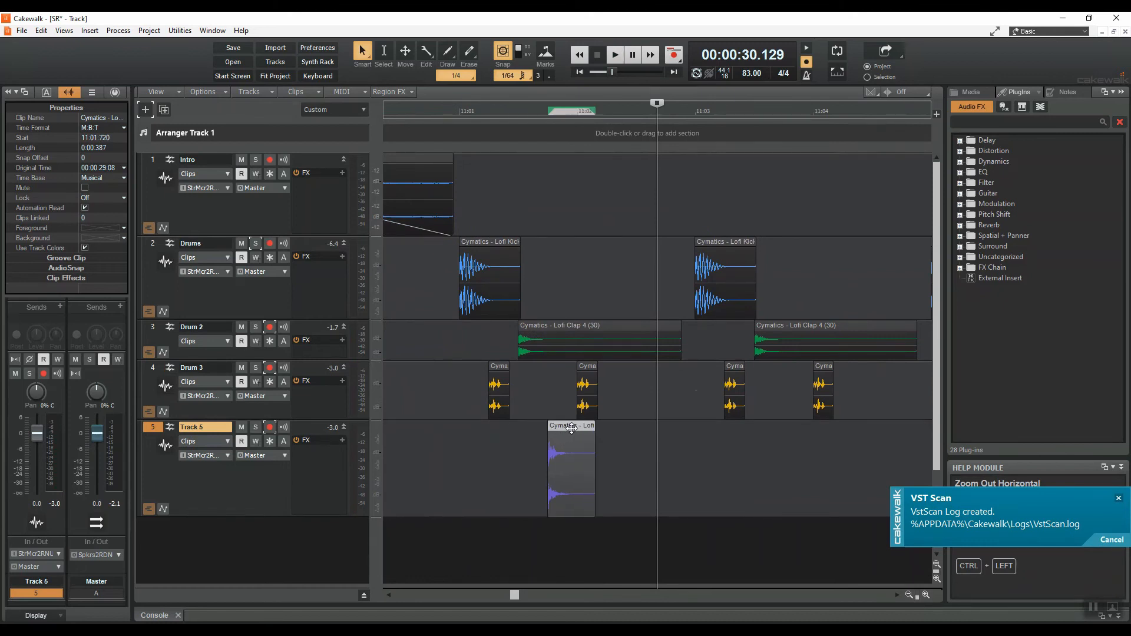
pyautogui.doubleClick(422, 118)
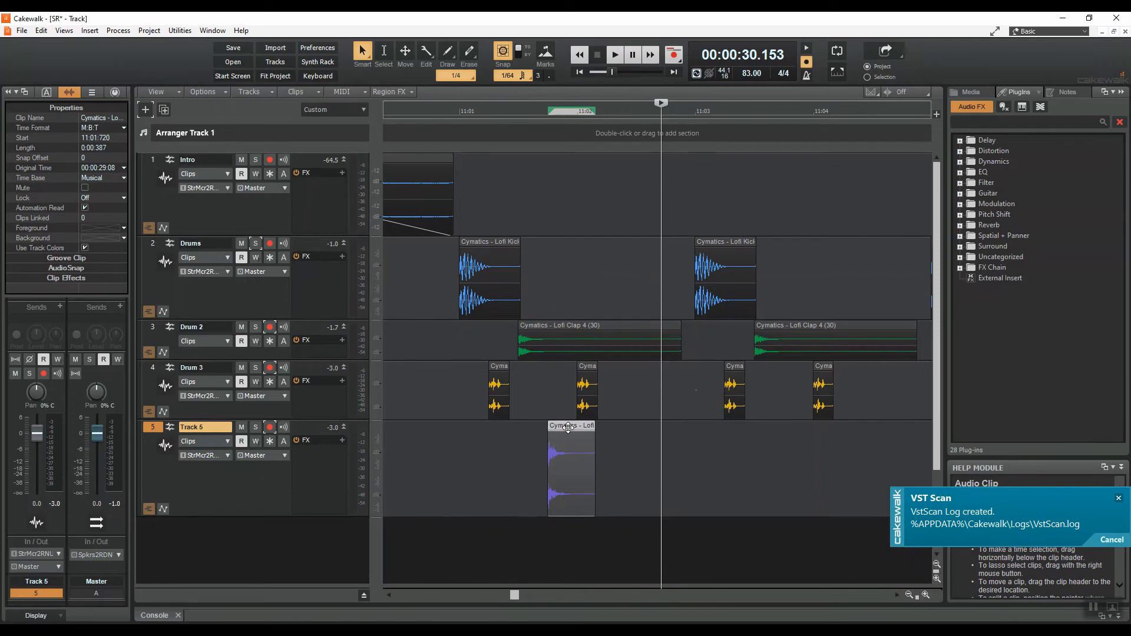
pyautogui.moveTo(568, 427); pyautogui.dragTo(640, 433)
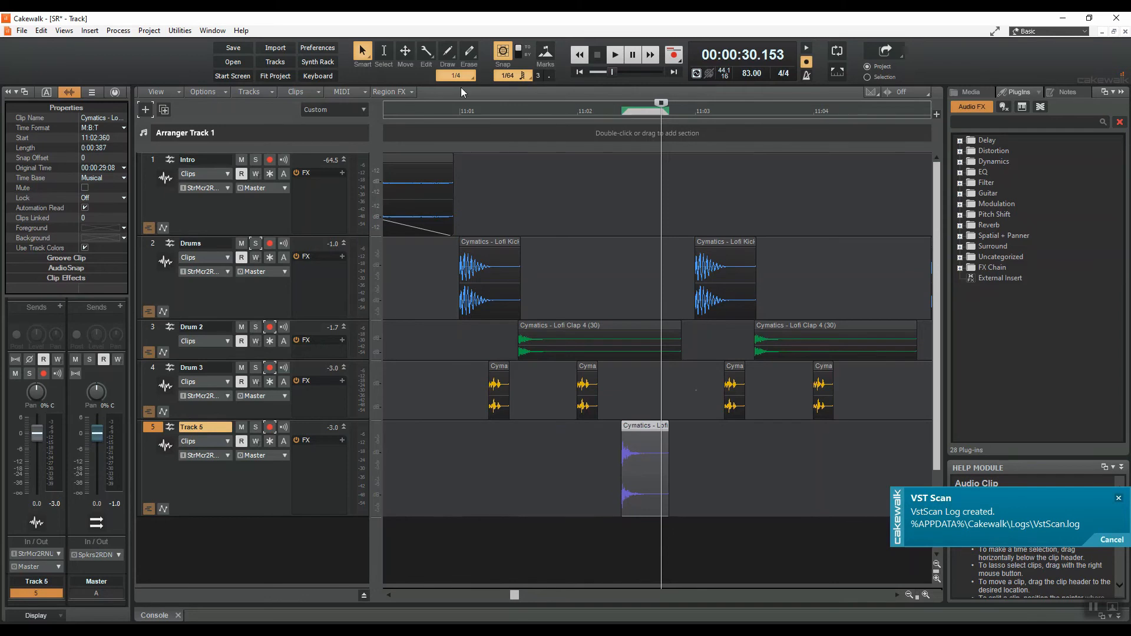
pyautogui.doubleClick(444, 111)
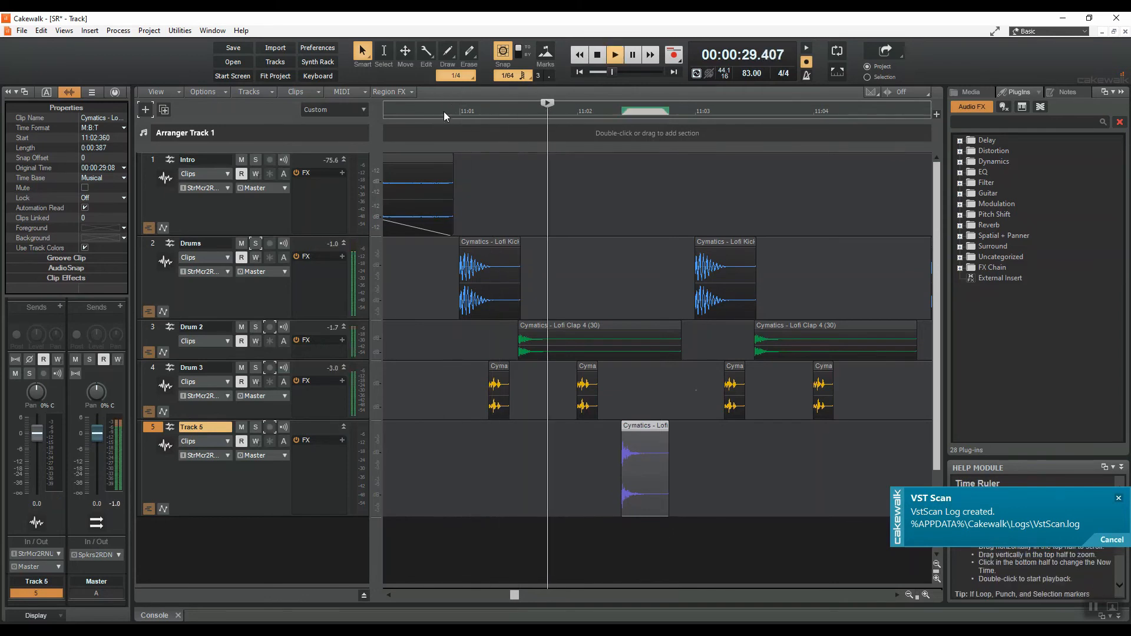
pyautogui.press('space')
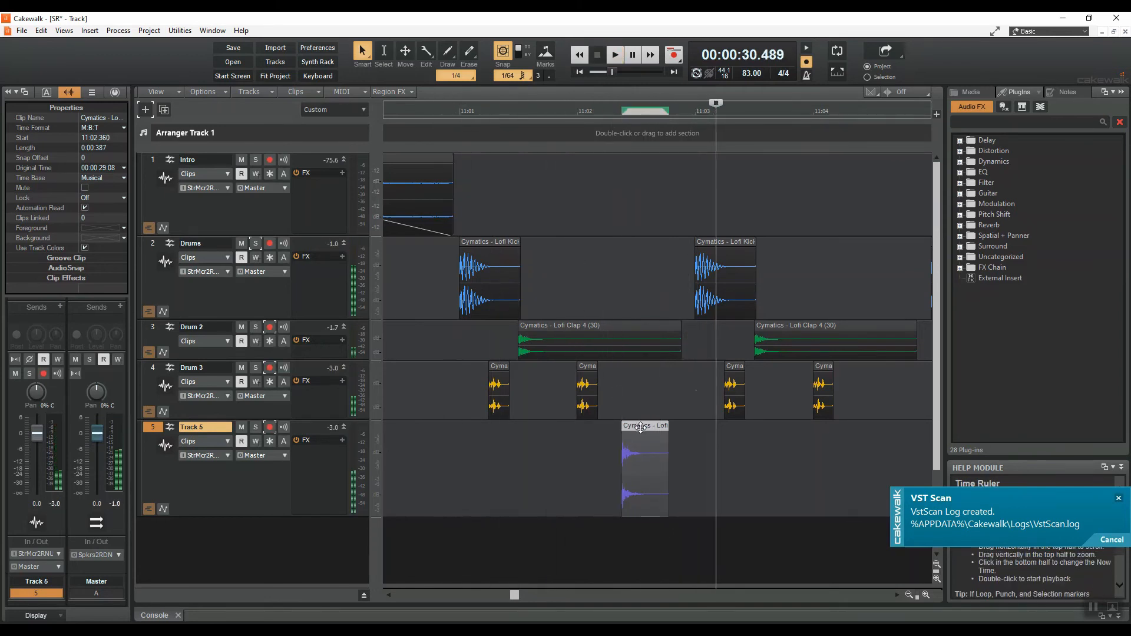
# - Move the Lofi Percussion 8 clip to 11:02:480 and play the pattern from before the first kick
pyautogui.moveTo(638, 427); pyautogui.dragTo(653, 430)
pyautogui.doubleClick(430, 114)
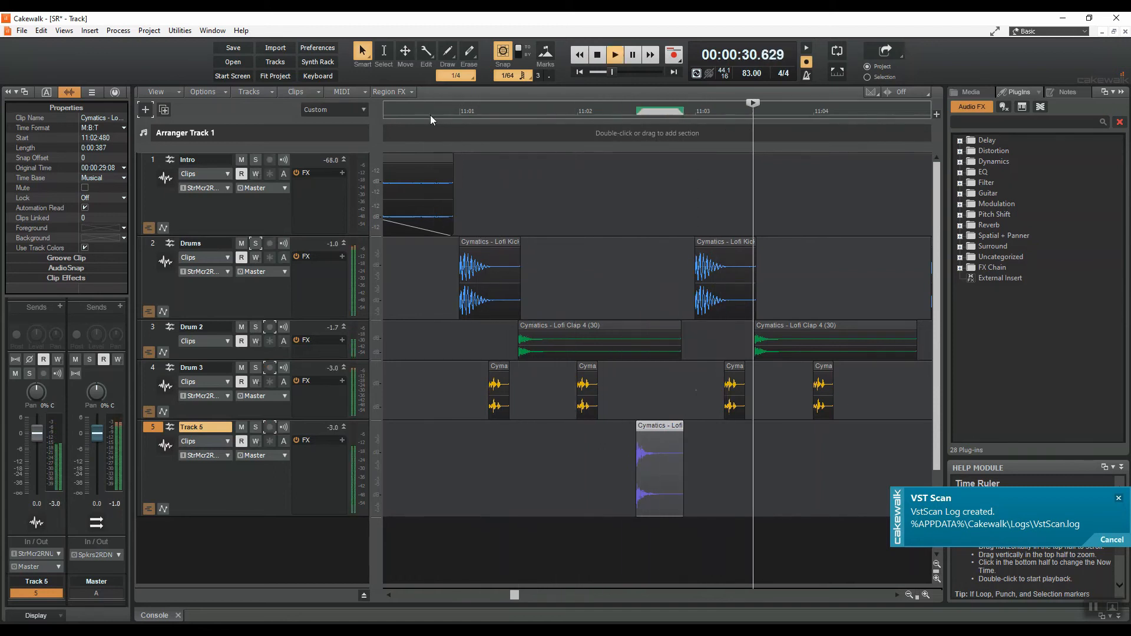
pyautogui.press('space')
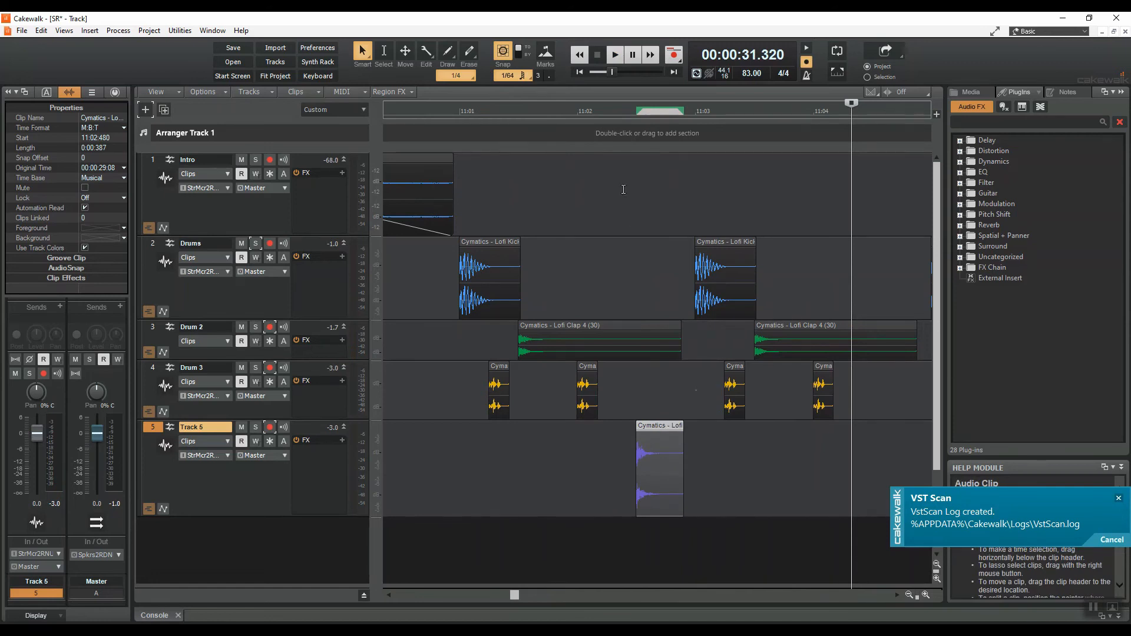
# - Delete the Lofi Percussion 8 clip and import the fifth Cymatics Lofi Percussion sample into Track 5 shortly after beat 2 of measure 11
pyautogui.click(613, 111)
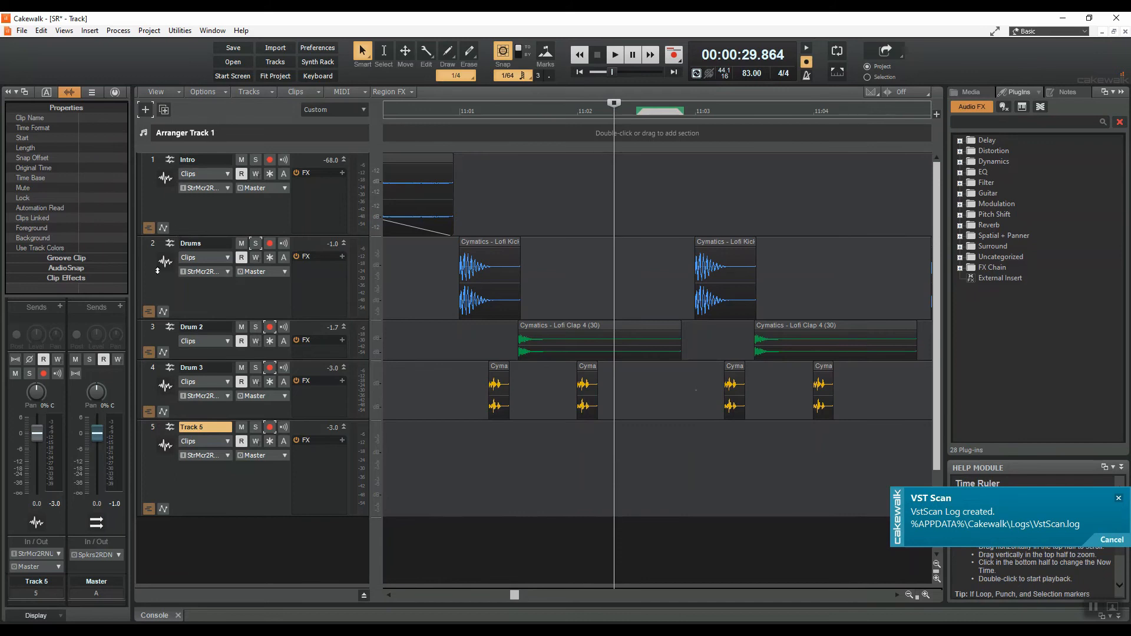
pyautogui.click(155, 428)
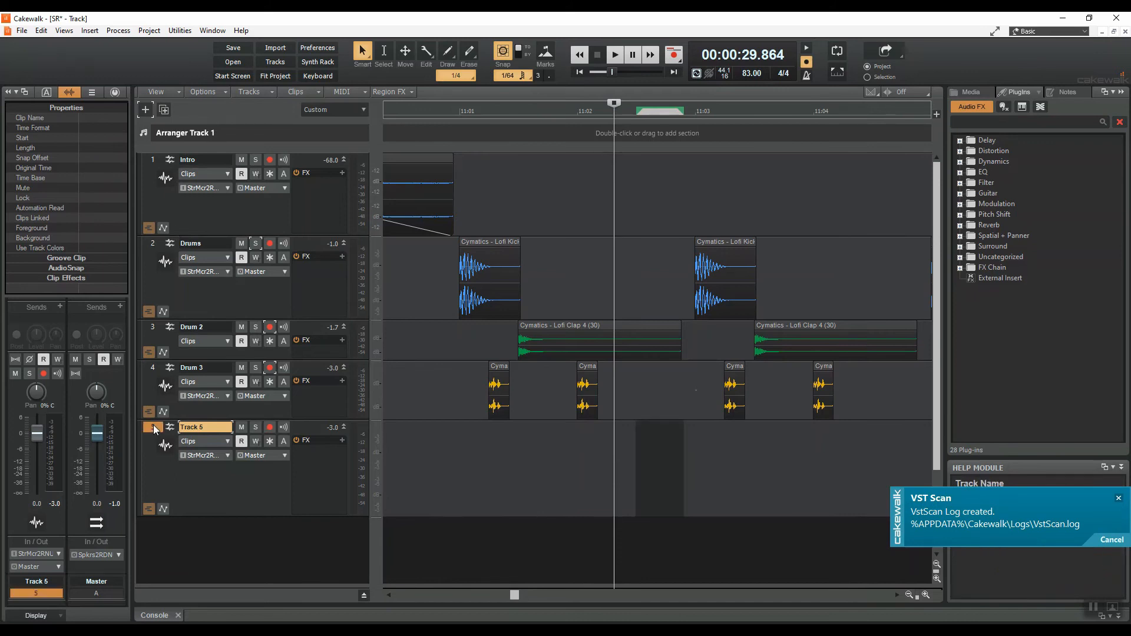
pyautogui.click(15, 31)
pyautogui.moveTo(142, 150)
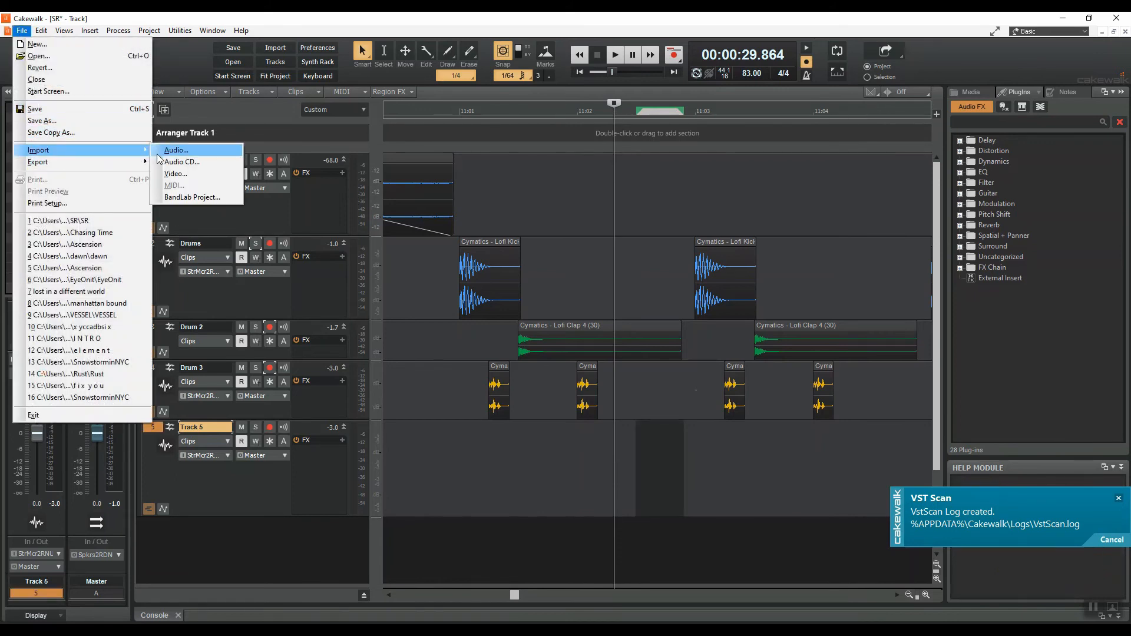
pyautogui.click(176, 151)
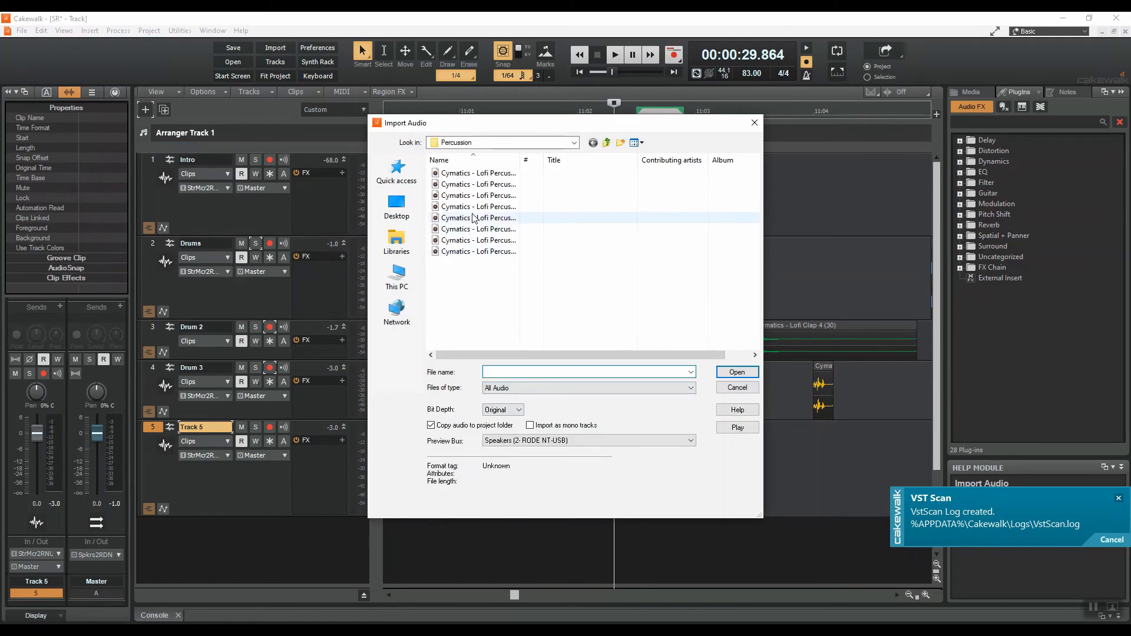
pyautogui.doubleClick(473, 217)
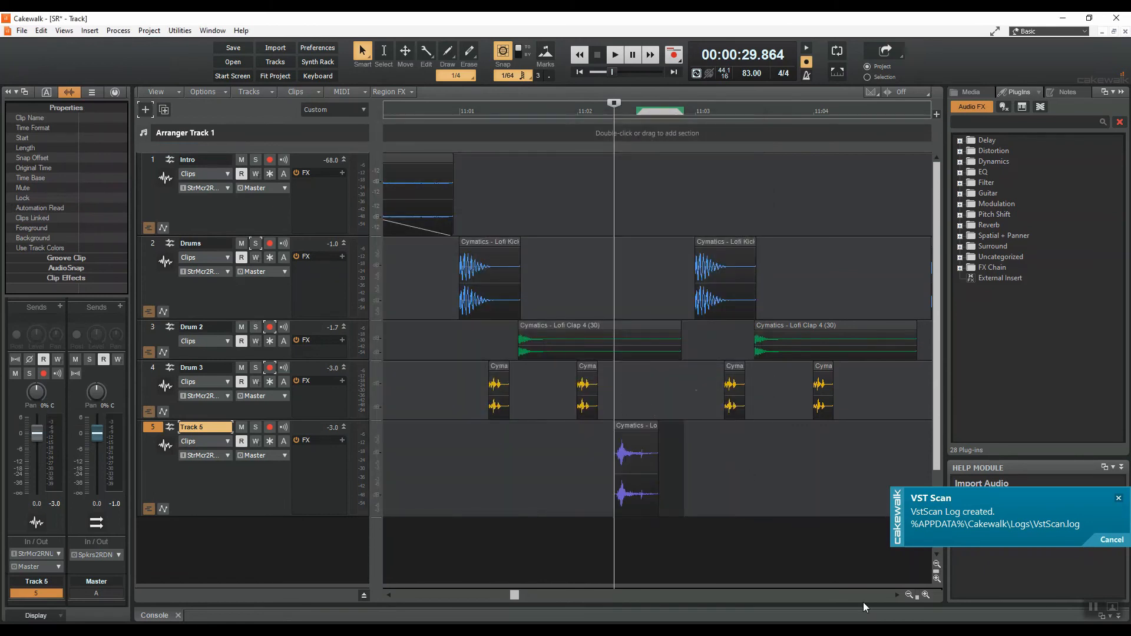
# - Play back the pattern with the new percussion sample from just before the first kick
pyautogui.click(925, 595)
pyautogui.click(437, 112)
pyautogui.press('space')
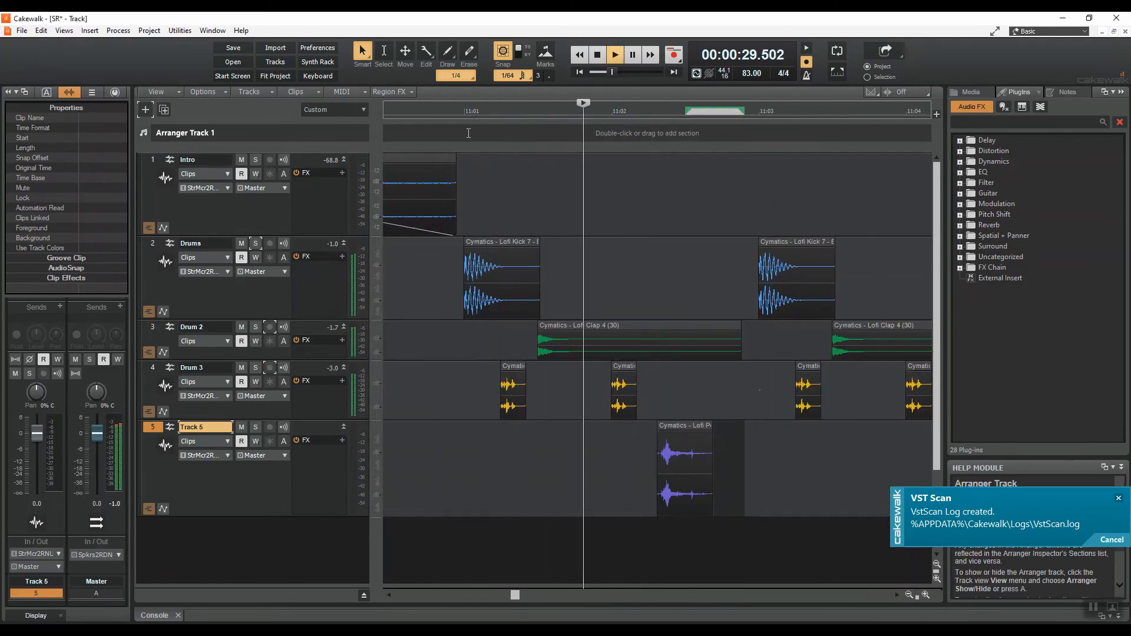
pyautogui.press('space')
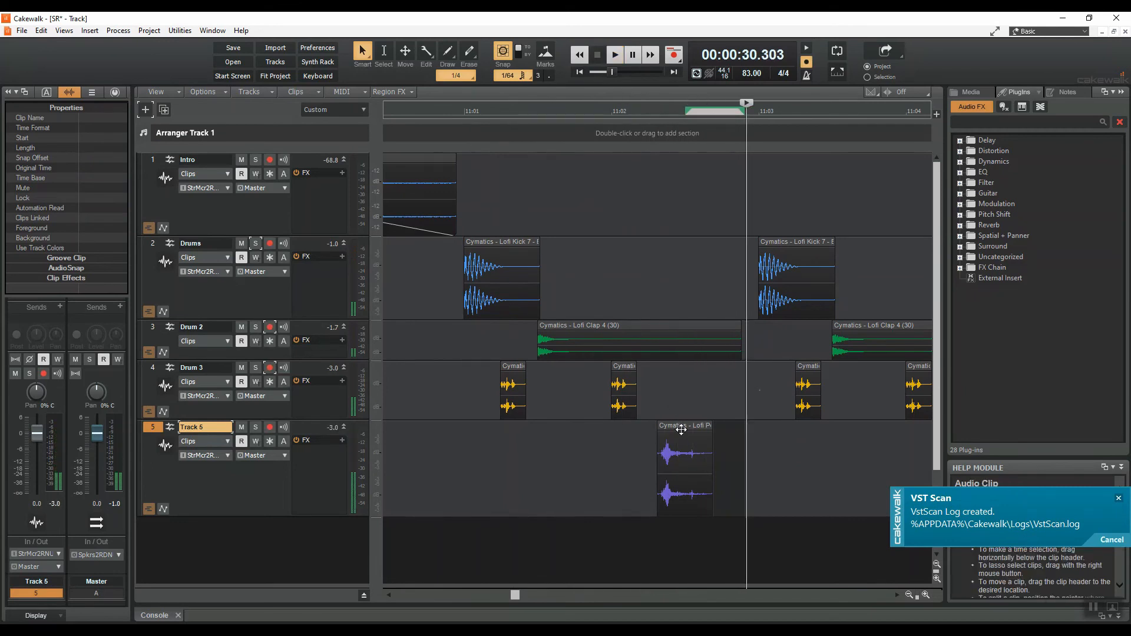
# - Move the new percussion clip on Track 5 to 11:02:420 and play back the pattern
pyautogui.moveTo(681, 430); pyautogui.dragTo(700, 431)
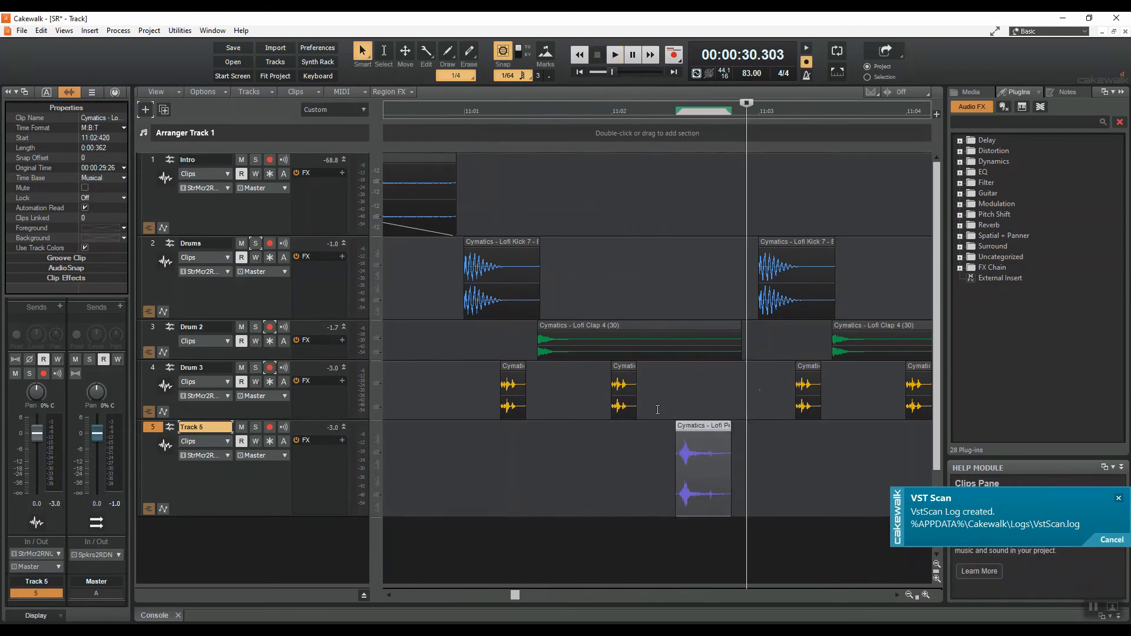
pyautogui.click(440, 113)
pyautogui.press('space')
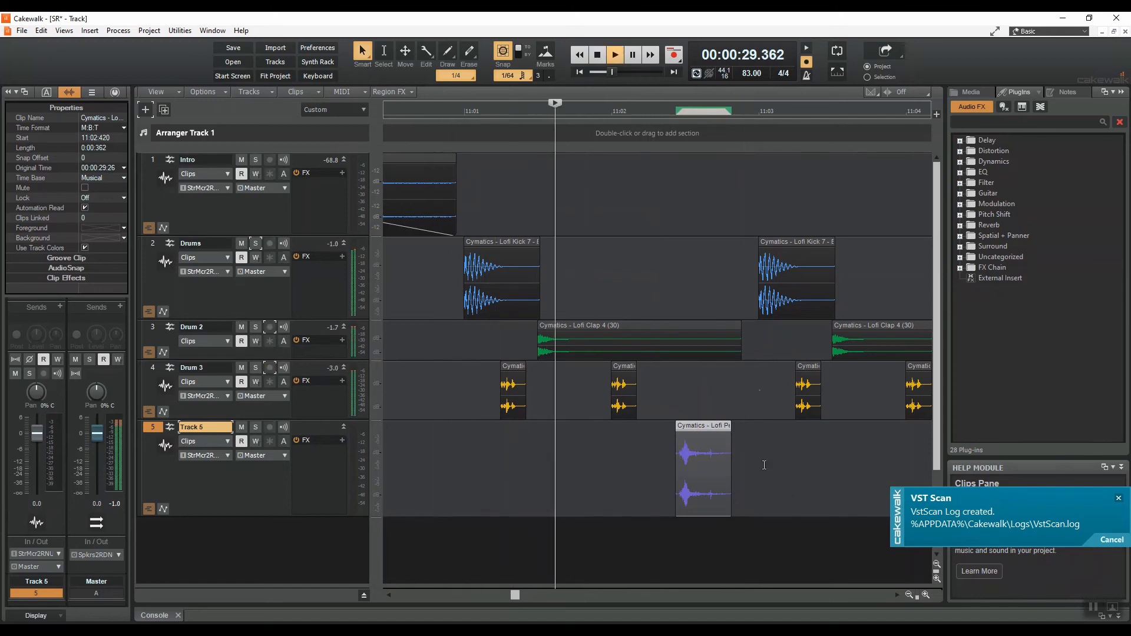
# - Stop playback and repeat the percussion clip on Track 5 every two beats along the drum pattern
pyautogui.press('space')
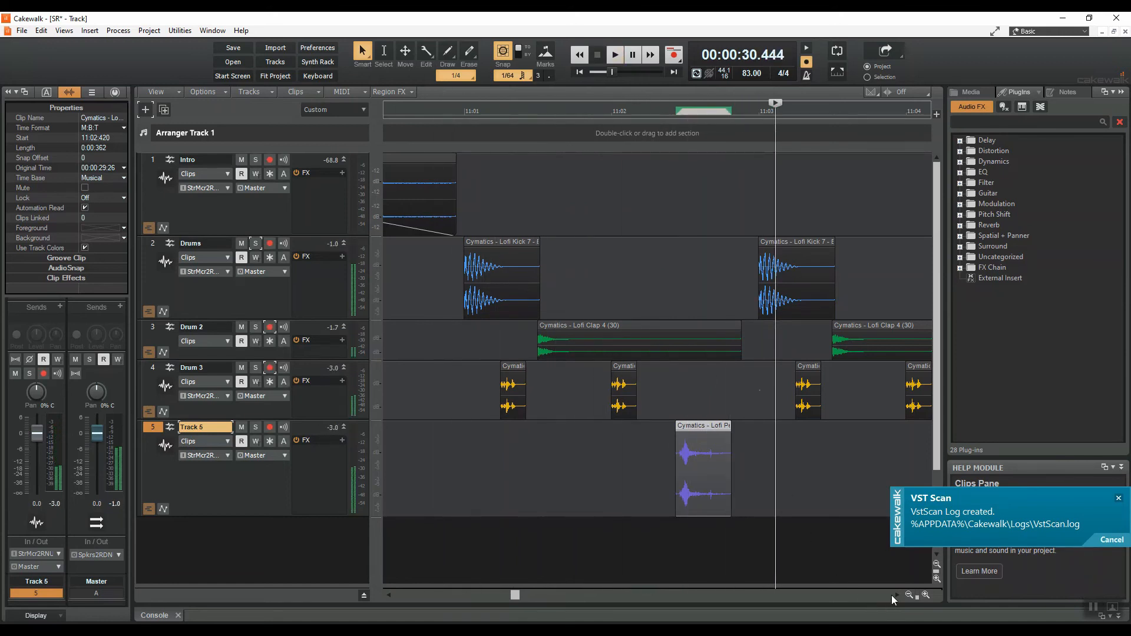
pyautogui.click(908, 595)
pyautogui.click(908, 594)
pyautogui.click(908, 594)
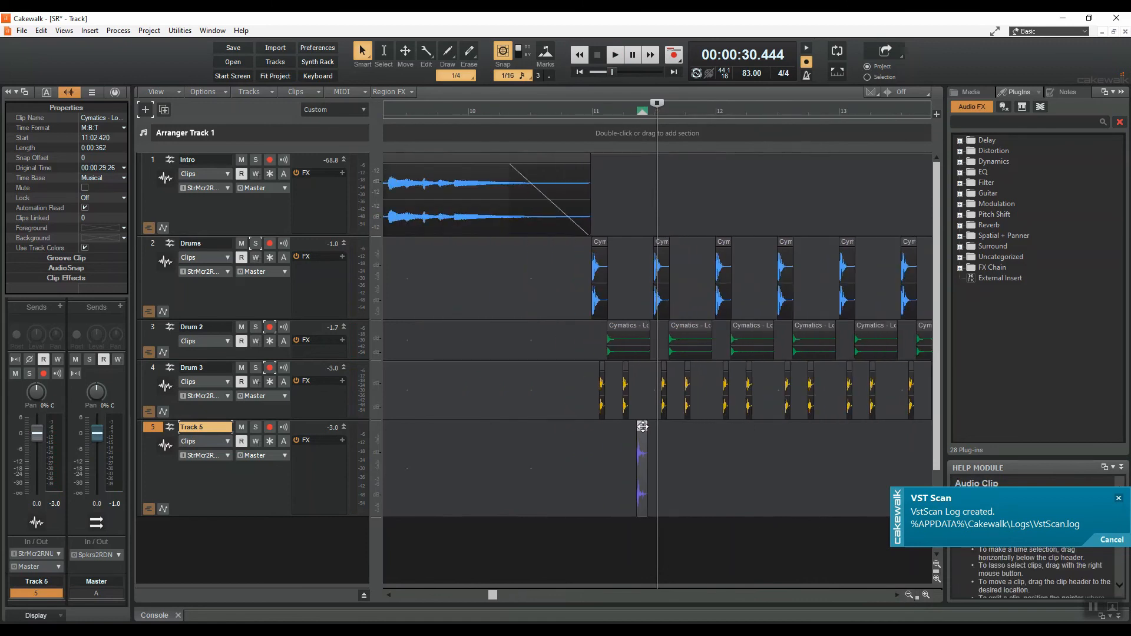
pyautogui.moveTo(642, 426); pyautogui.dragTo(704, 433)
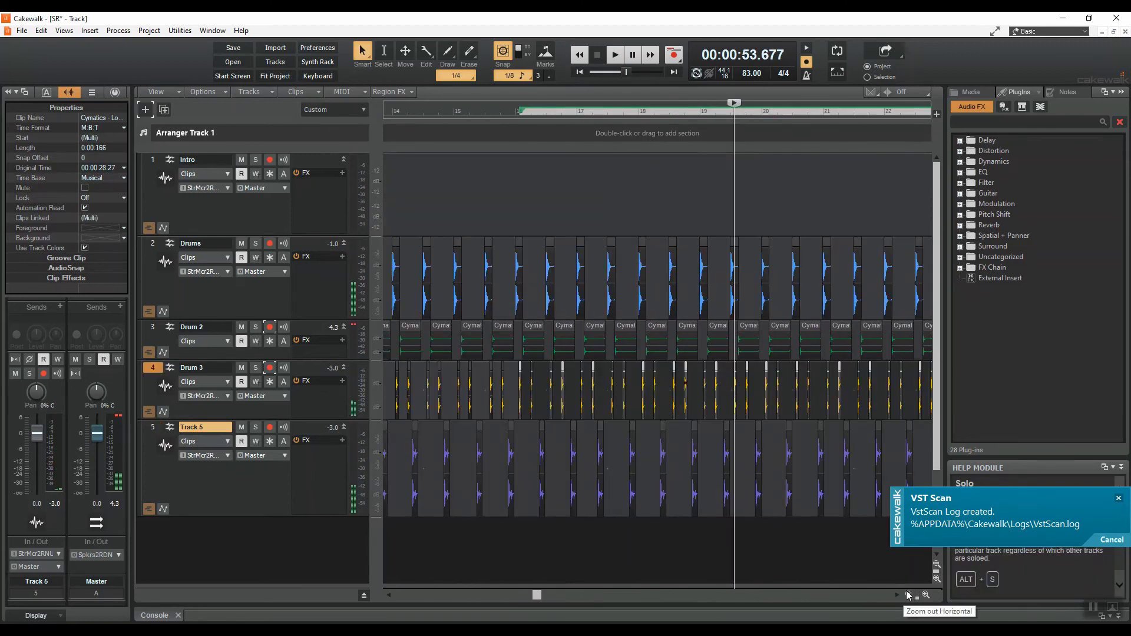
# - Play back the guitar intro's ending into the full drum pattern from measure 10
pyautogui.click(908, 594)
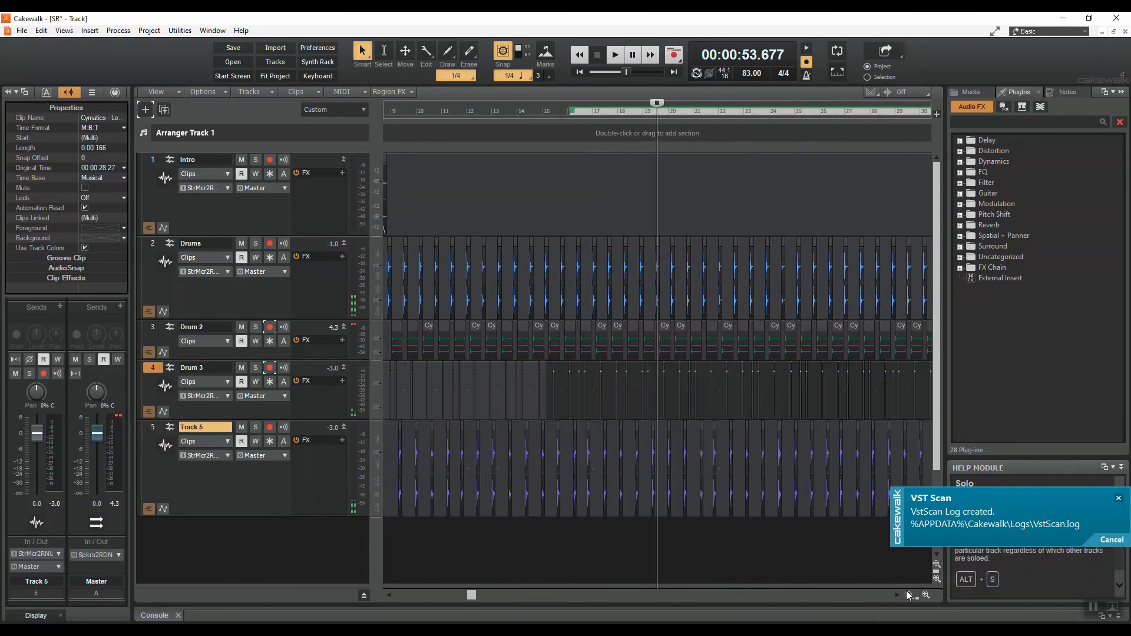
pyautogui.click(907, 594)
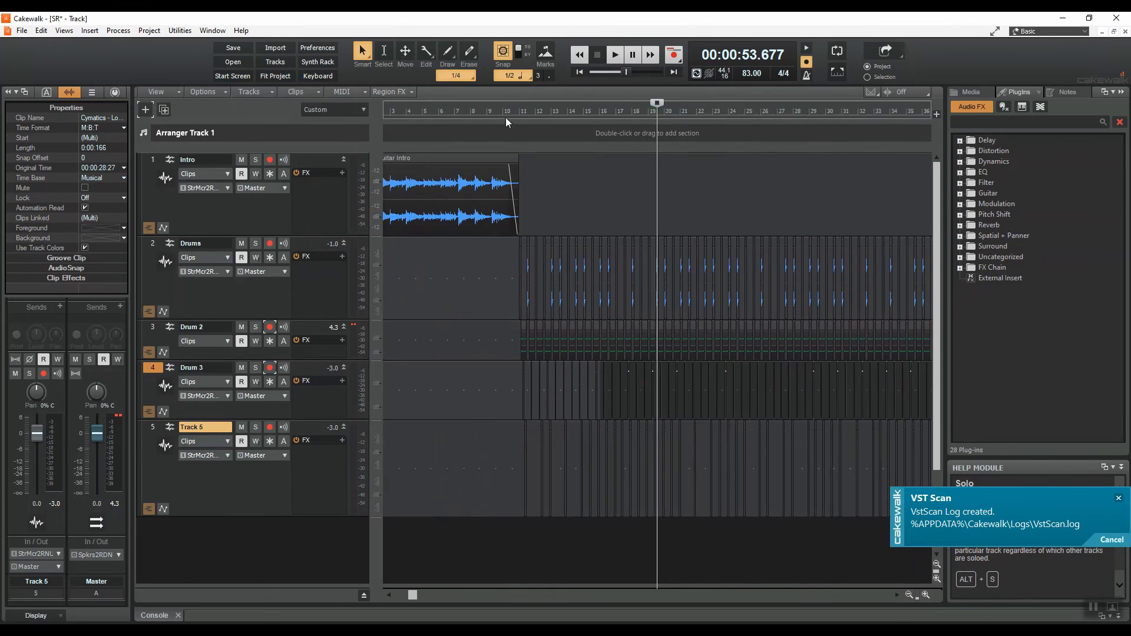
pyautogui.click(500, 113)
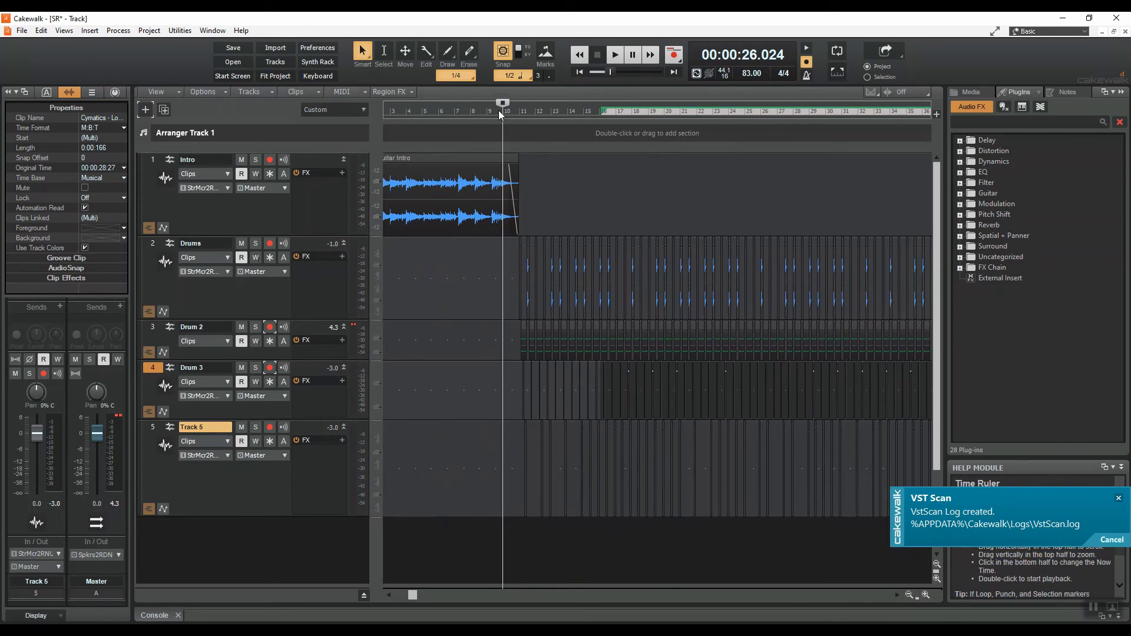
pyautogui.click(928, 595)
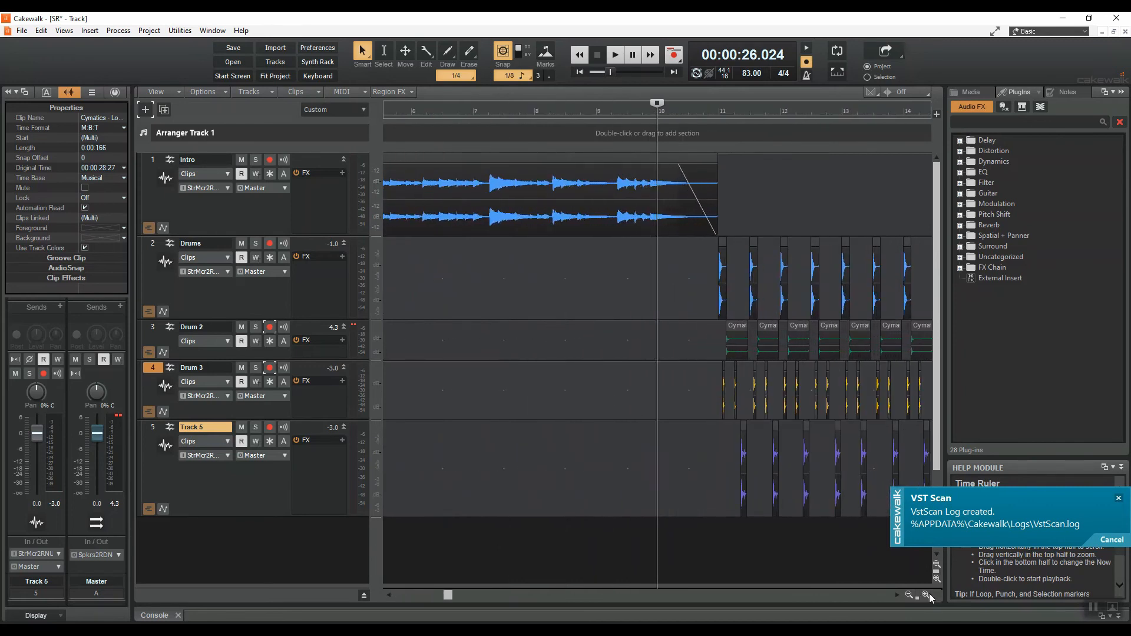
pyautogui.press('space')
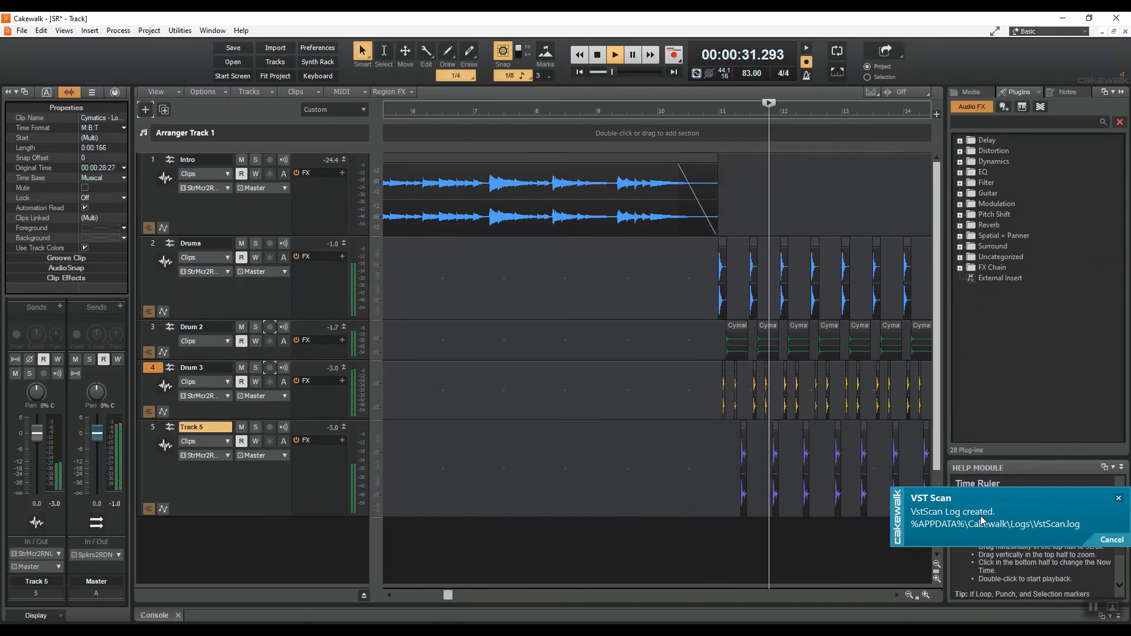
pyautogui.press('space')
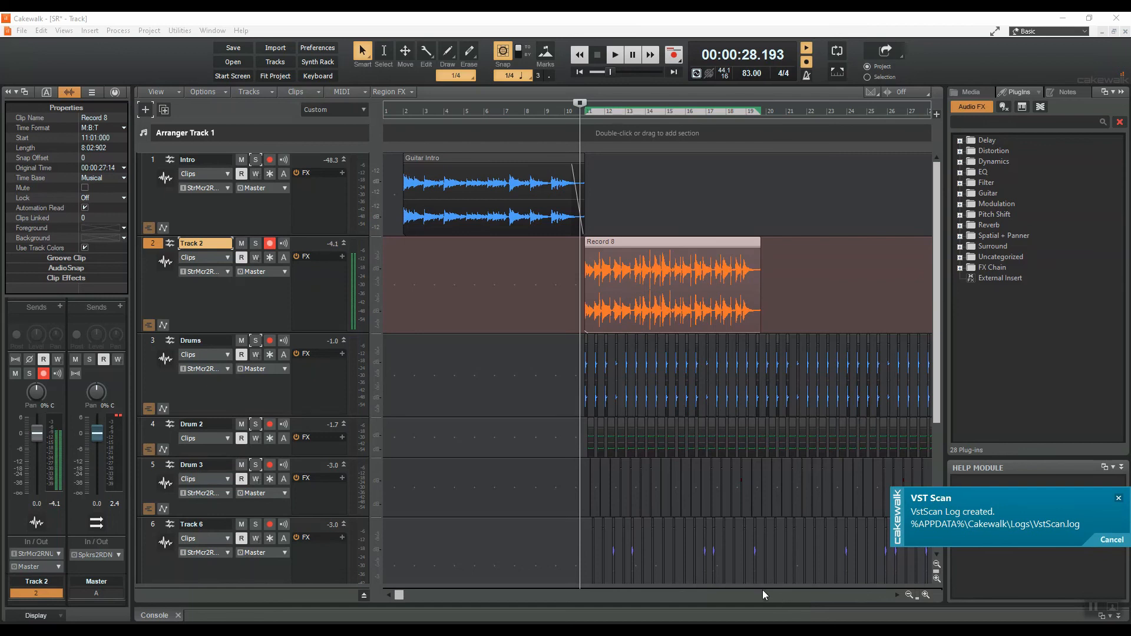
# - Play back the transition from the guitar intro into Record 8 and the drums, starting near the beginning of measure 9
pyautogui.click(926, 594)
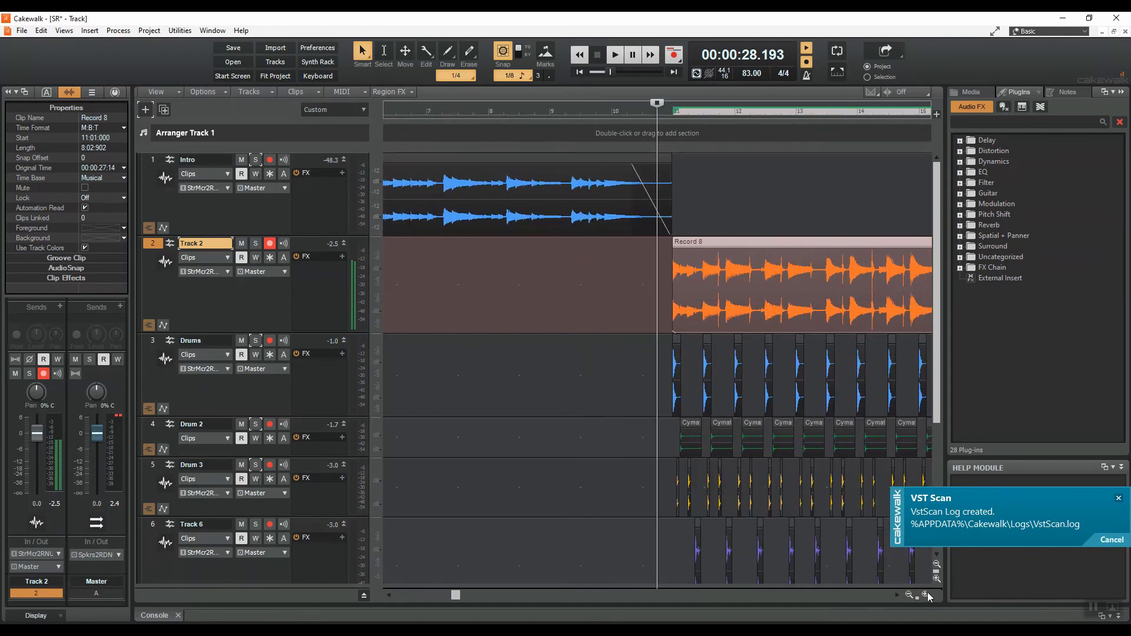
pyautogui.click(908, 593)
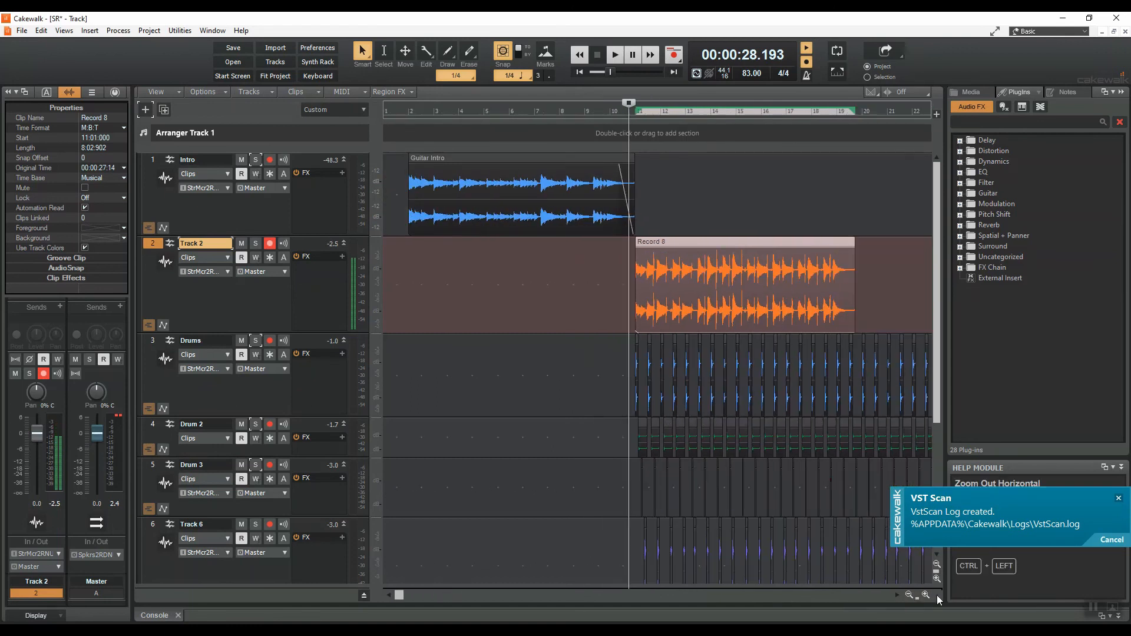
pyautogui.click(926, 594)
pyautogui.click(926, 594)
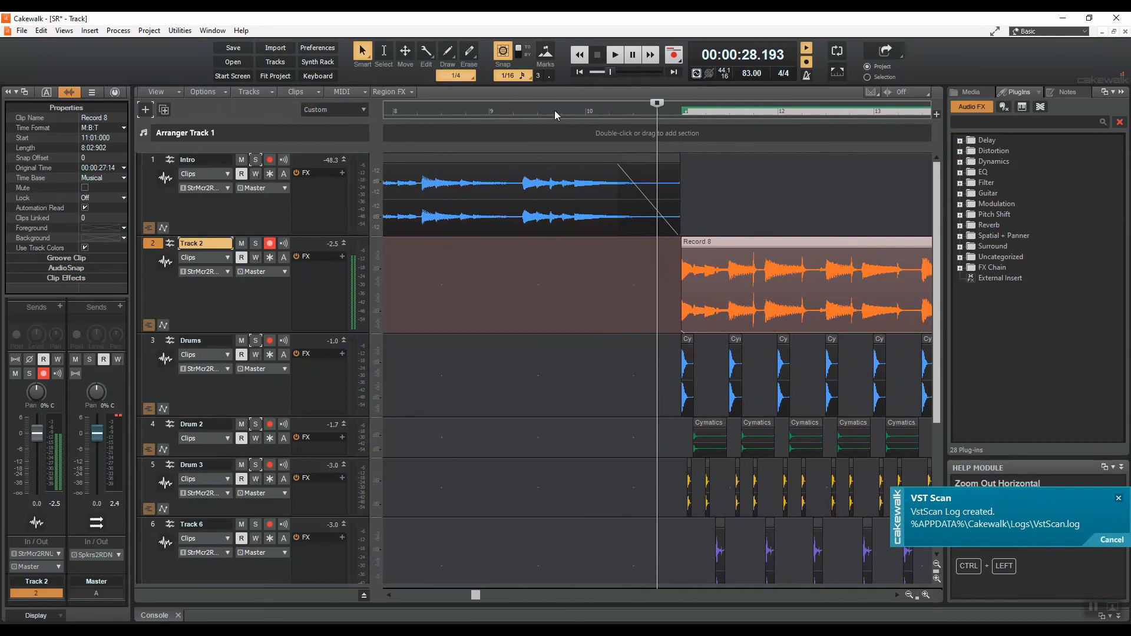
pyautogui.click(501, 115)
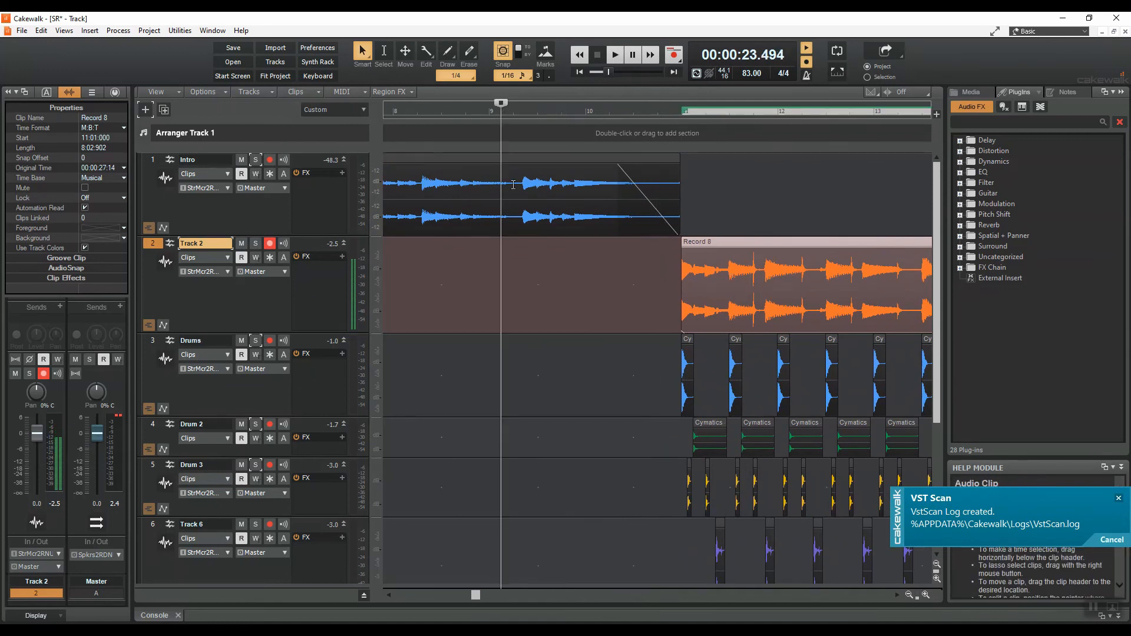
pyautogui.press('space')
pyautogui.scroll(-3, 760, 165)
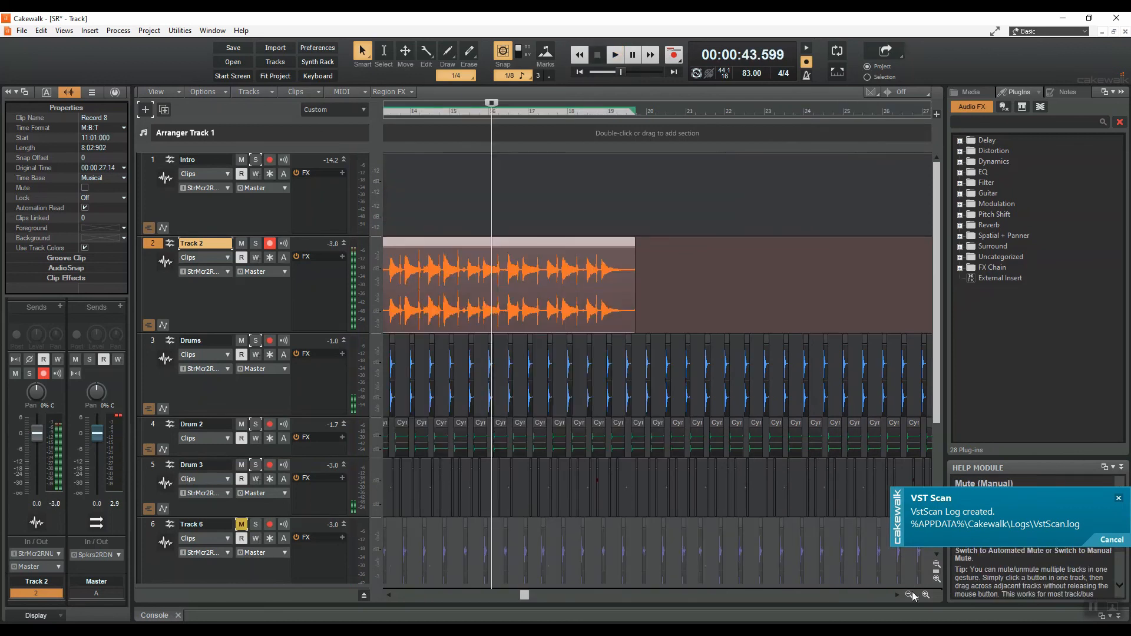
# - Play back Record 8 with the drums from the middle of measure 11 while Track 6 is muted
pyautogui.click(910, 595)
pyautogui.click(910, 595)
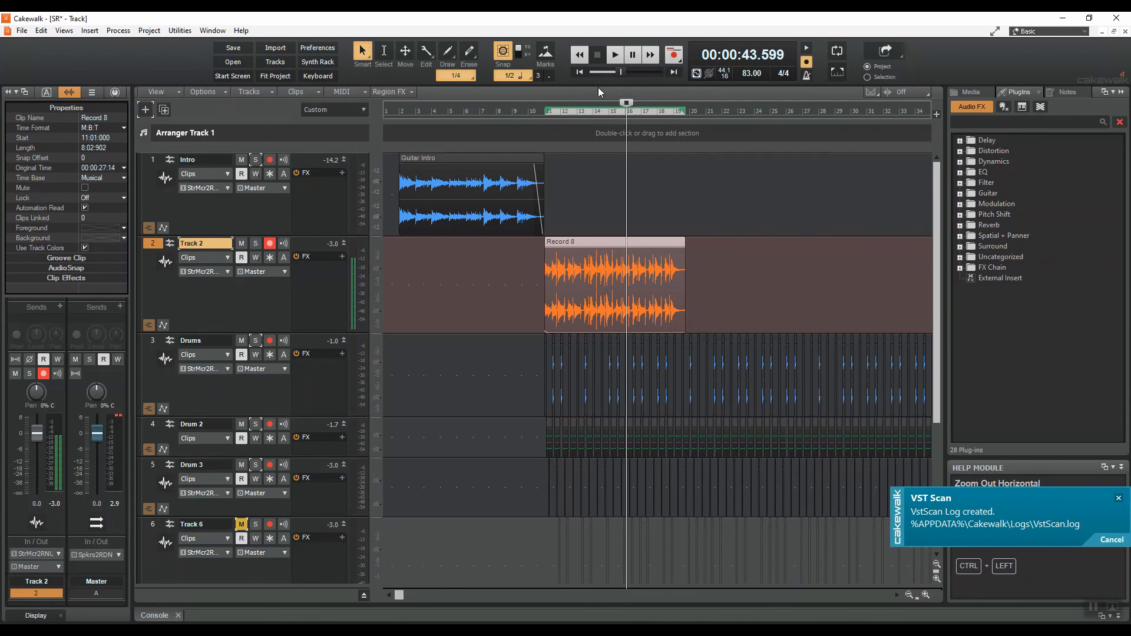
pyautogui.click(553, 117)
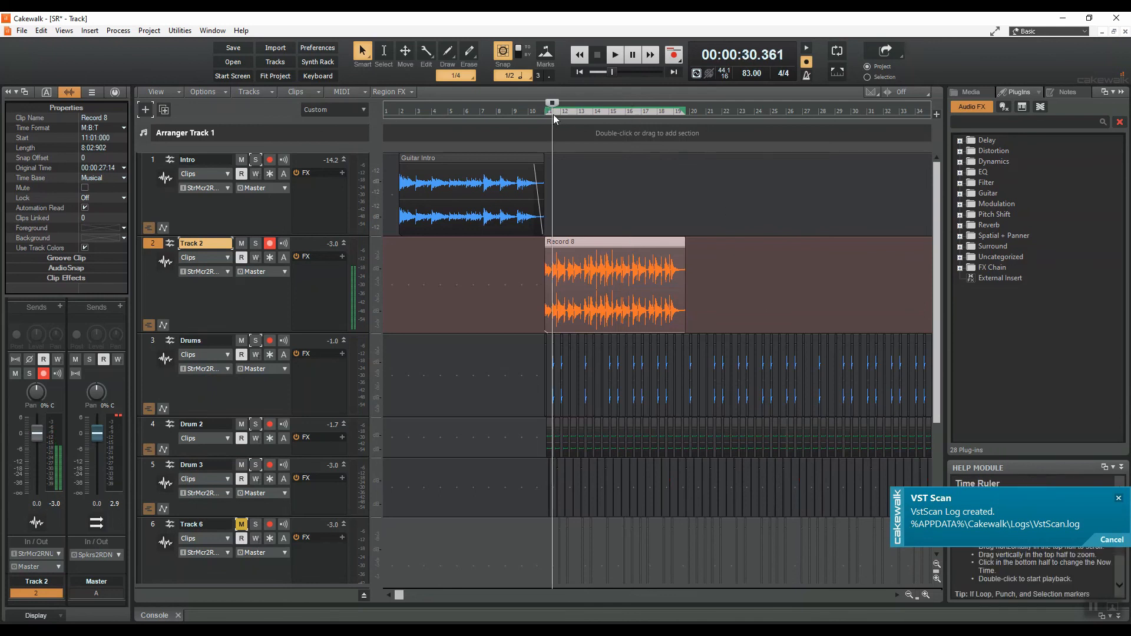
pyautogui.press('space')
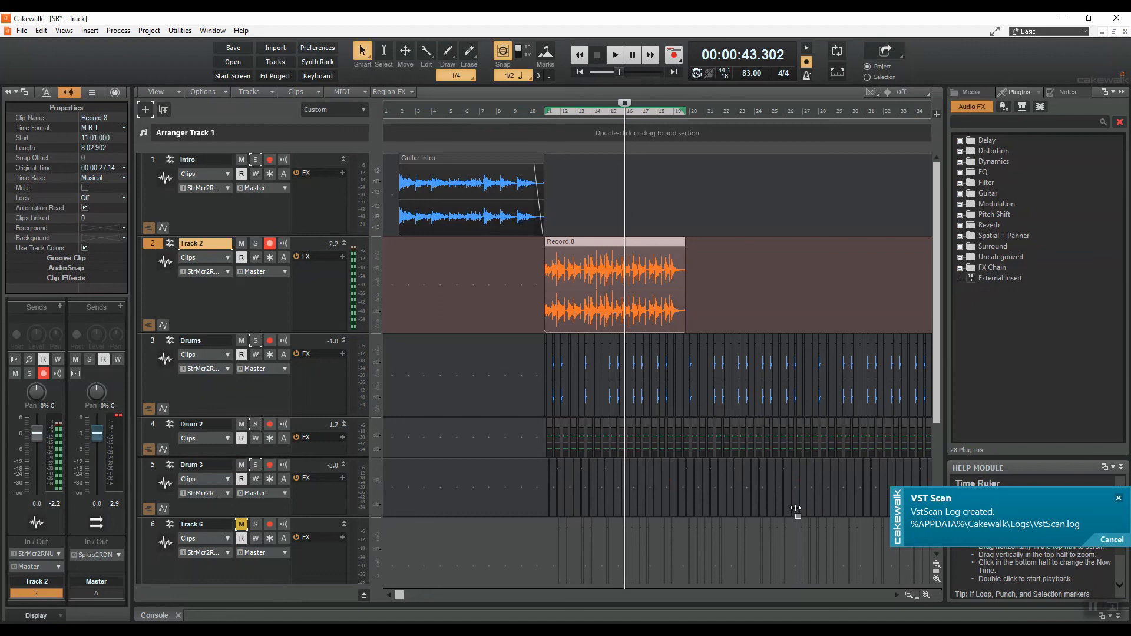
pyautogui.click(909, 595)
pyautogui.click(907, 598)
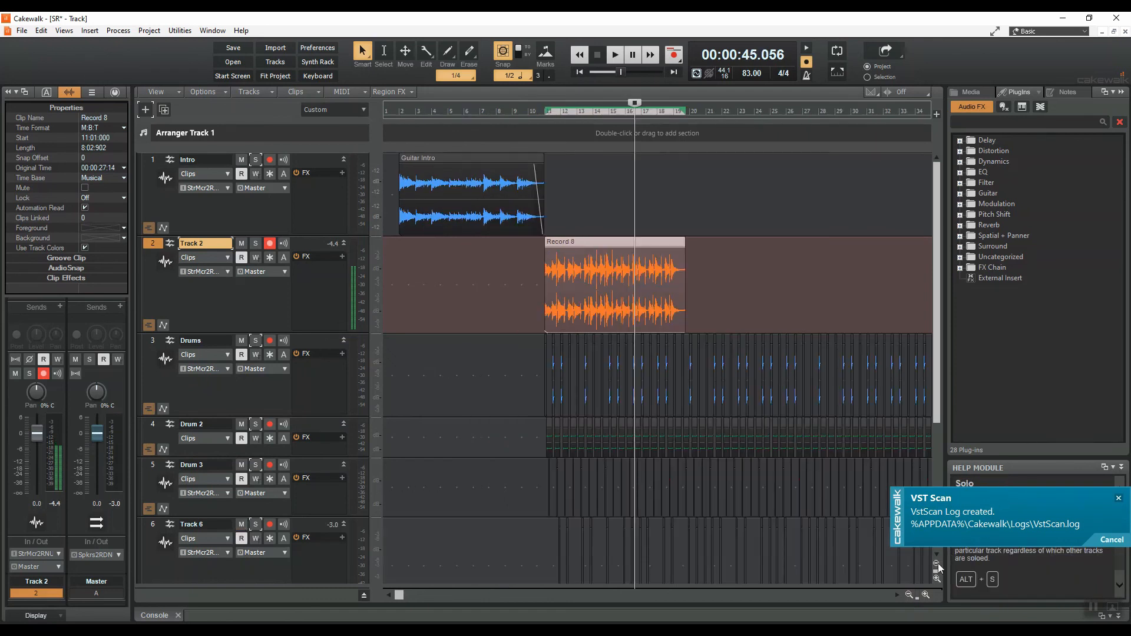
pyautogui.click(927, 594)
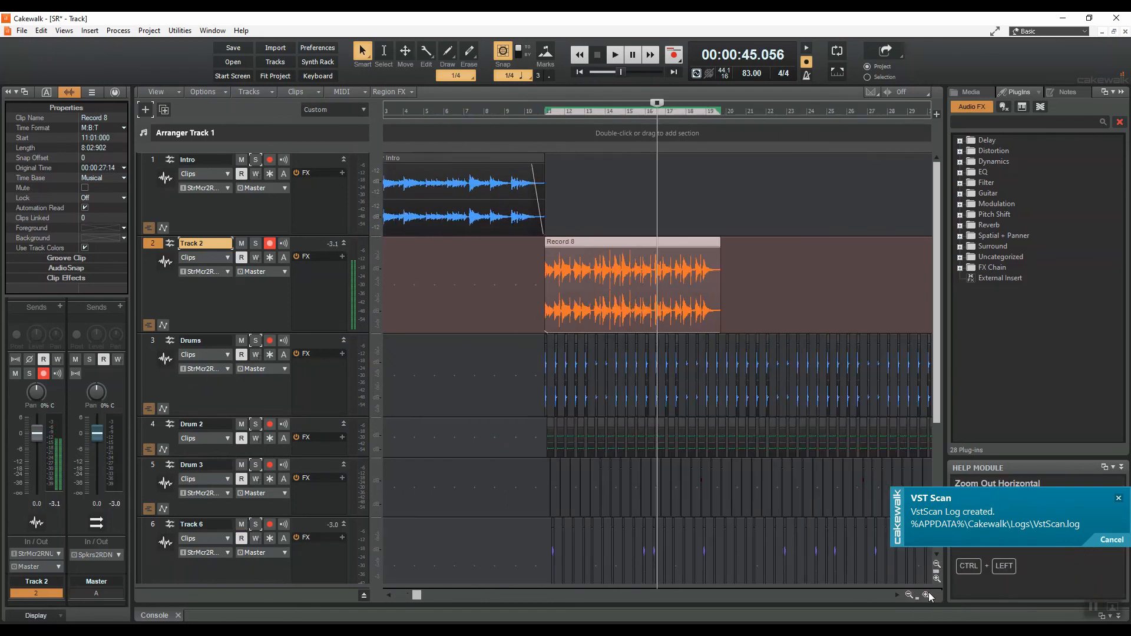
pyautogui.click(927, 593)
pyautogui.click(912, 592)
pyautogui.click(912, 592)
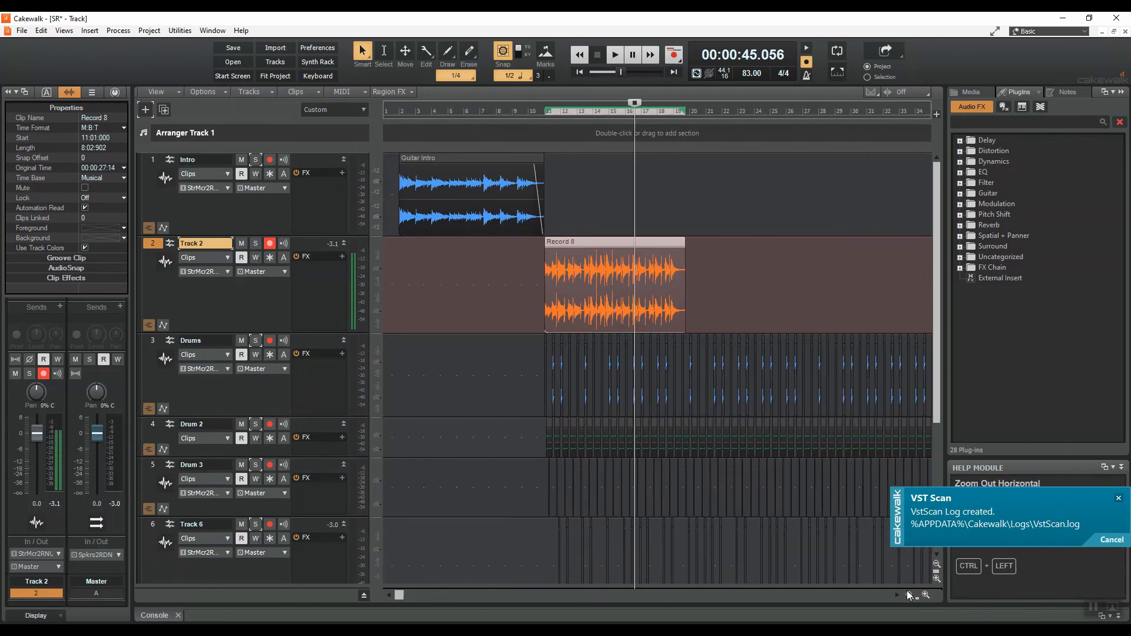
pyautogui.click(911, 592)
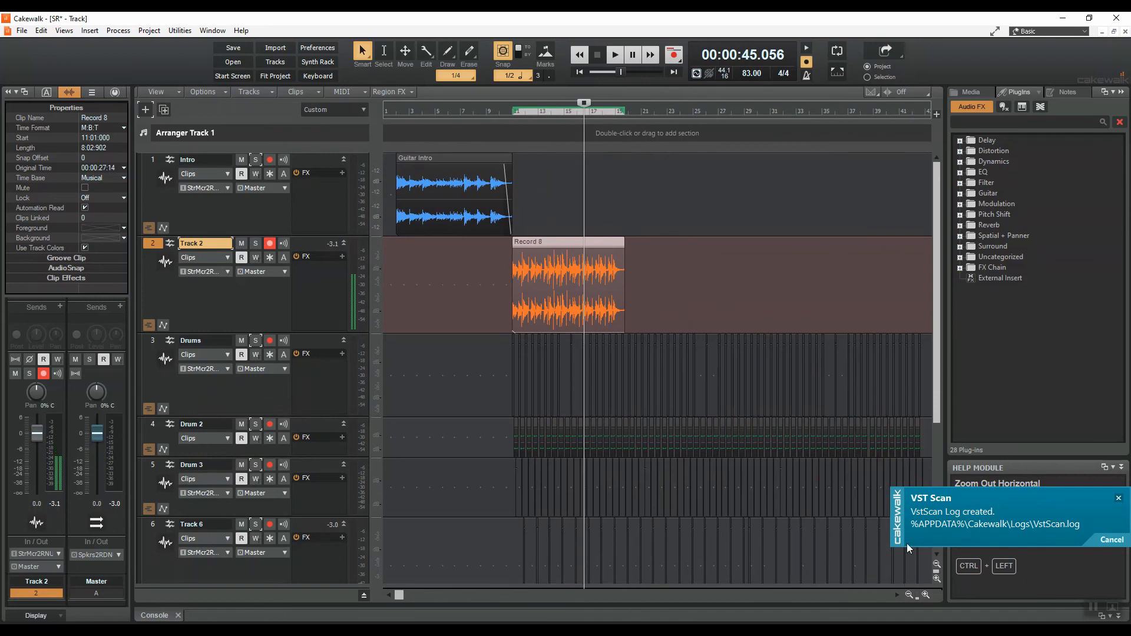
pyautogui.click(927, 594)
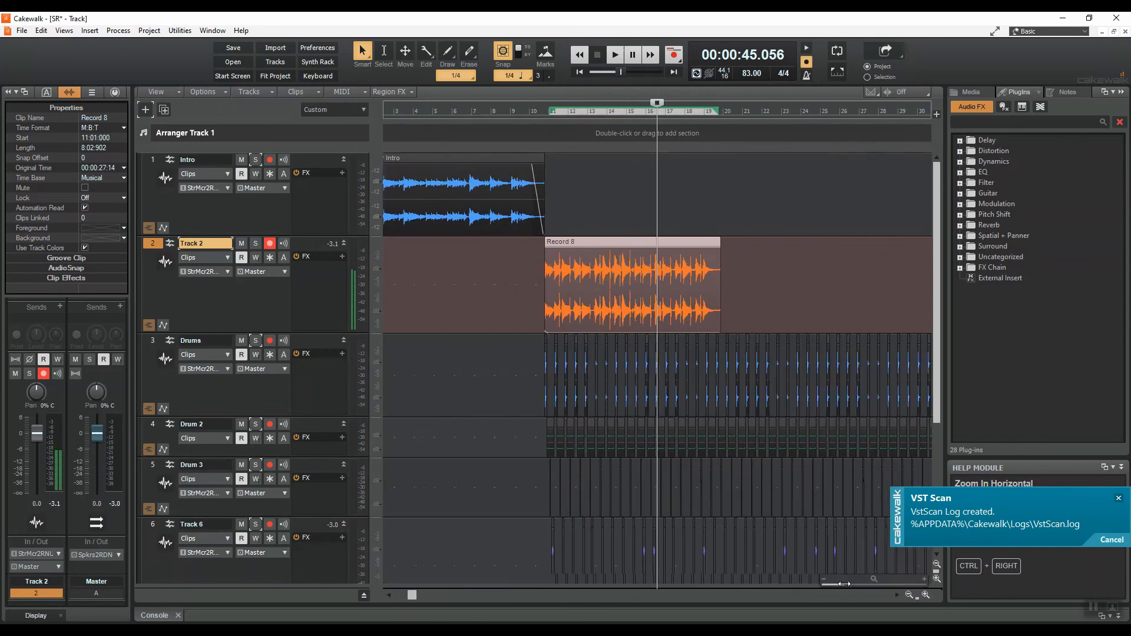